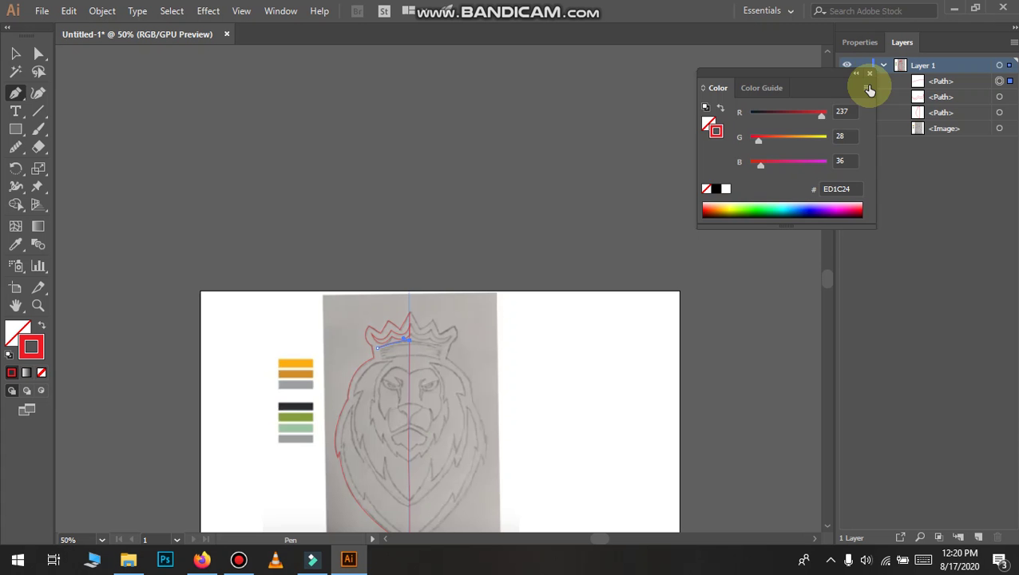
# Make the Image layer's lion sketch visible and zoom in on it
pyautogui.moveTo(846, 80); pyautogui.dragTo(848, 140)
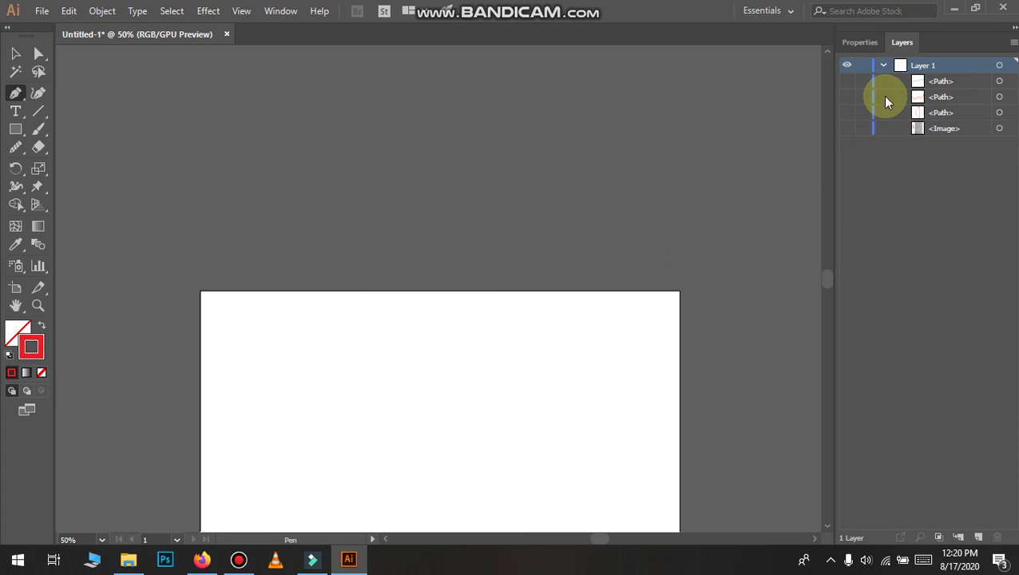
pyautogui.click(846, 128)
pyautogui.scroll(1, 471, 405)
pyautogui.scroll(1, 343, 435)
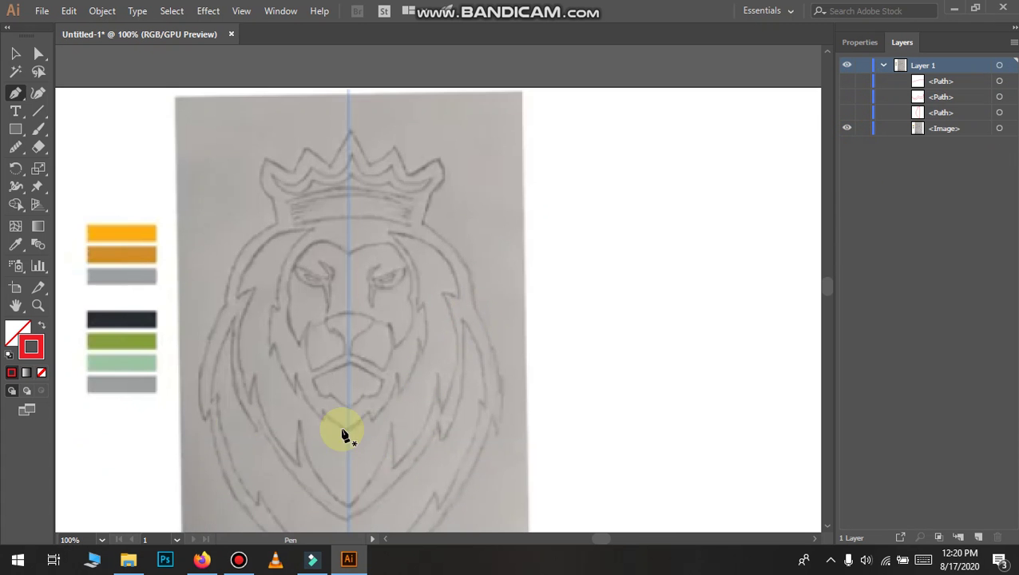
pyautogui.scroll(1, 125, 416)
pyautogui.scroll(1, 239, 391)
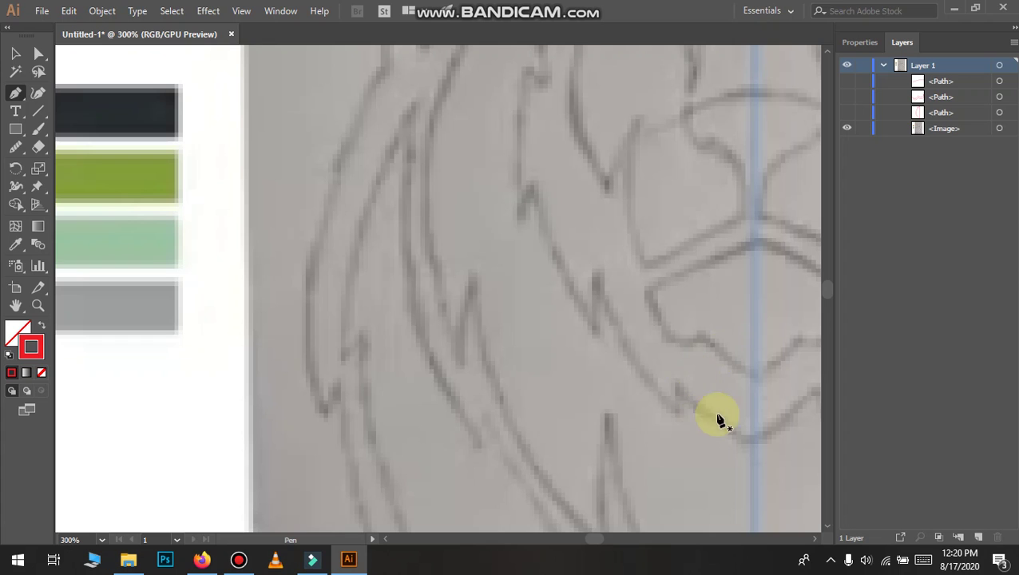
# Start the Pen outline on the centre line below the mouth, curving along the jaw
pyautogui.click(752, 439)
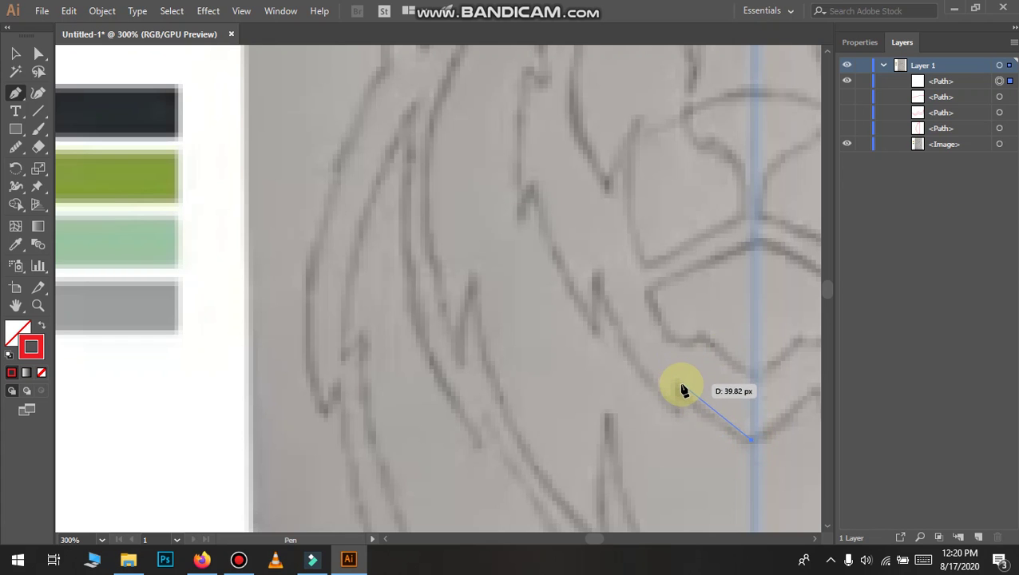
pyautogui.moveTo(680, 385); pyautogui.dragTo(661, 345)
pyautogui.scroll(-7, 732, 403)
pyautogui.scroll(3, 761, 386)
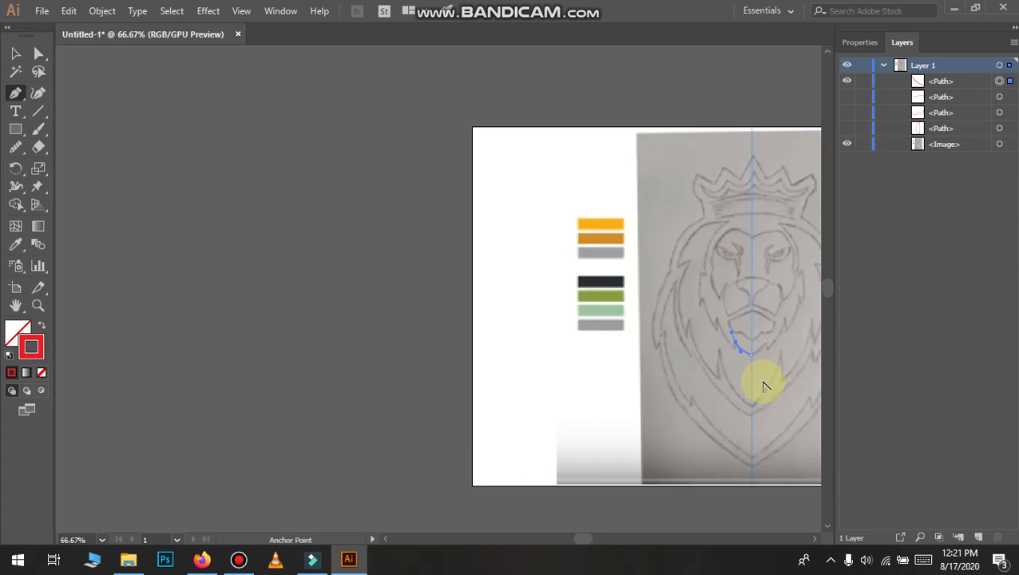
pyautogui.scroll(3, 781, 356)
pyautogui.hscroll(2, 780, 355)
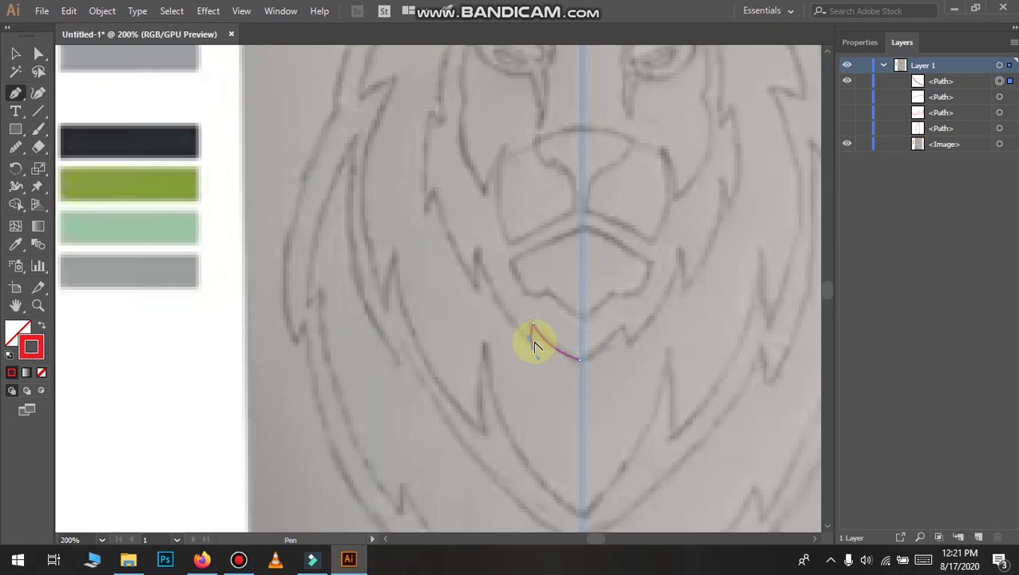
# Trace the left cheek tufts upward with curved anchors and sharp corner tips
pyautogui.moveTo(533, 348)
pyautogui.mouseDown()
pyautogui.moveTo(475, 254)
pyautogui.moveTo(485, 212)
pyautogui.mouseUp()
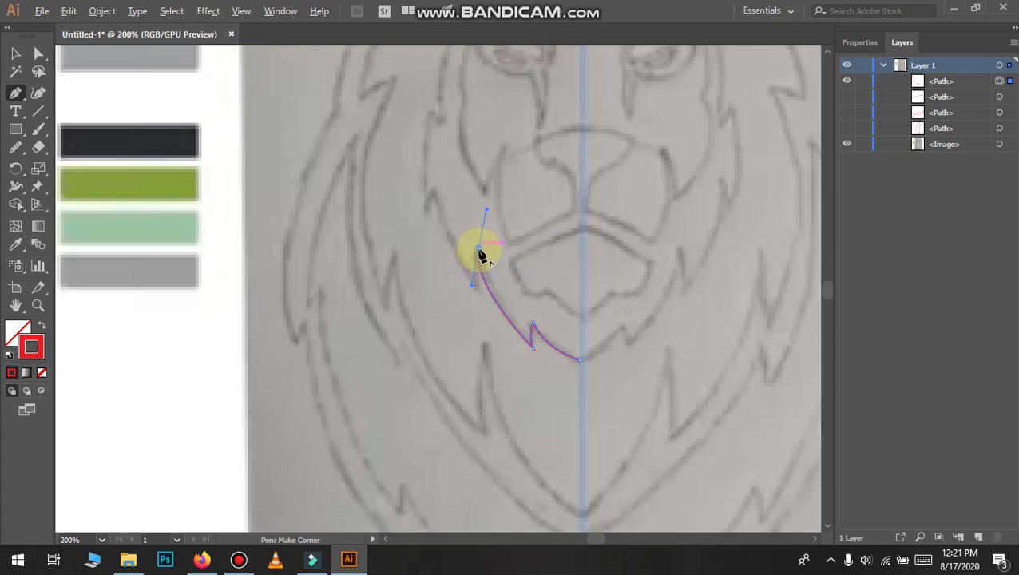
pyautogui.moveTo(479, 253)
pyautogui.mouseDown()
pyautogui.moveTo(490, 316)
pyautogui.moveTo(482, 295)
pyautogui.mouseUp()
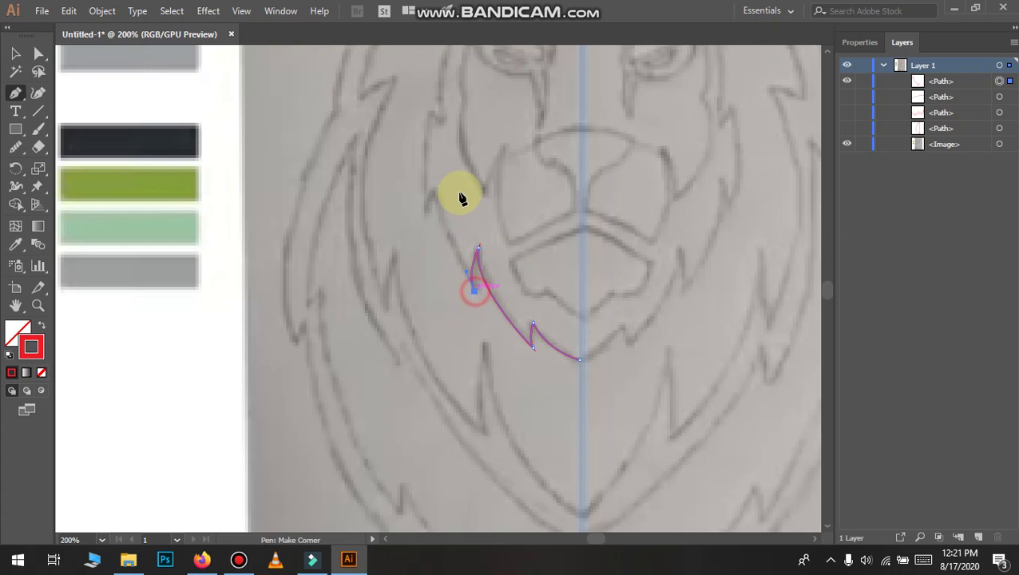
pyautogui.moveTo(435, 189); pyautogui.dragTo(451, 169)
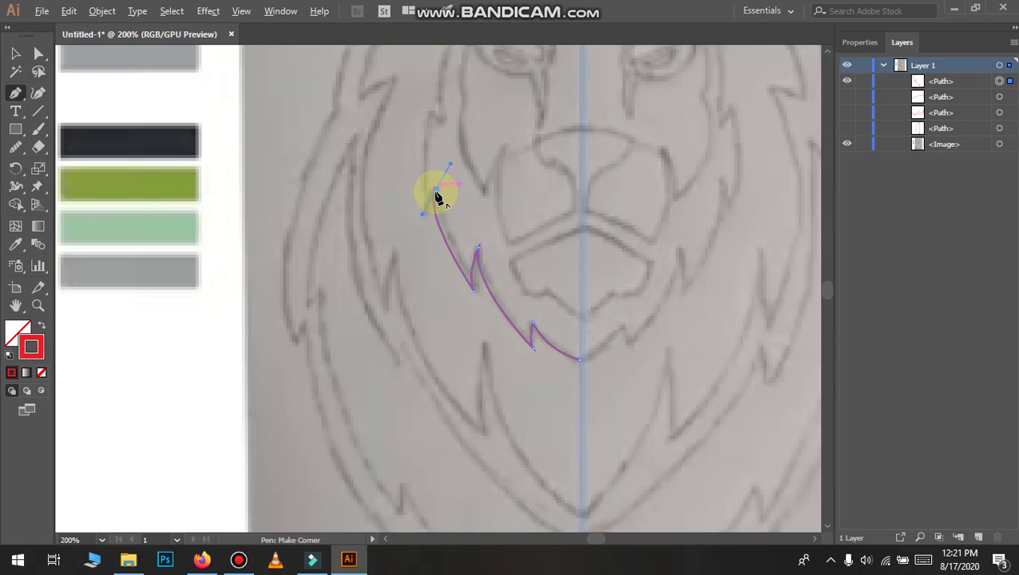
pyautogui.click(436, 189)
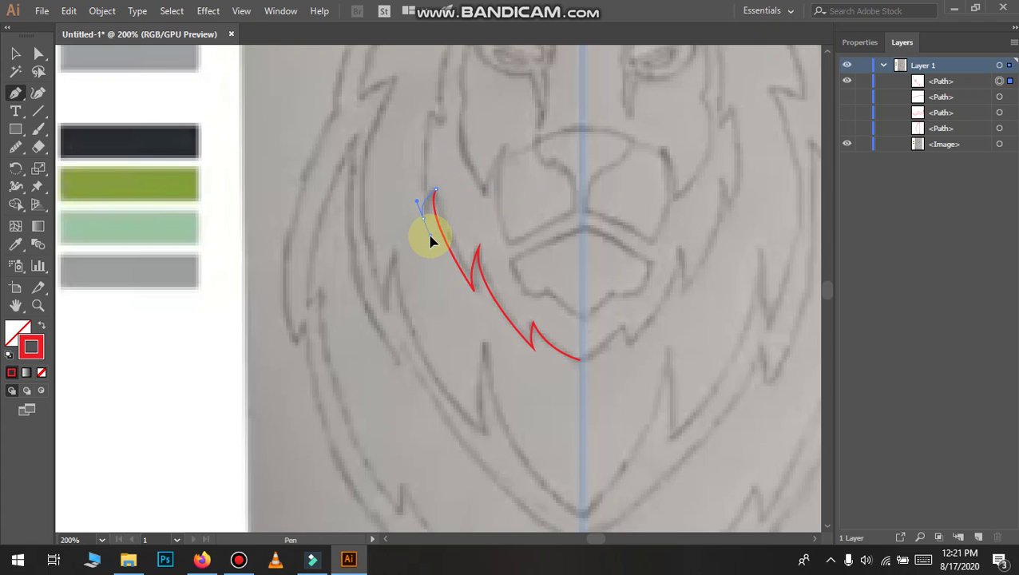
pyautogui.moveTo(429, 237)
pyautogui.mouseDown()
pyautogui.moveTo(432, 109)
pyautogui.moveTo(446, 142)
pyautogui.mouseUp()
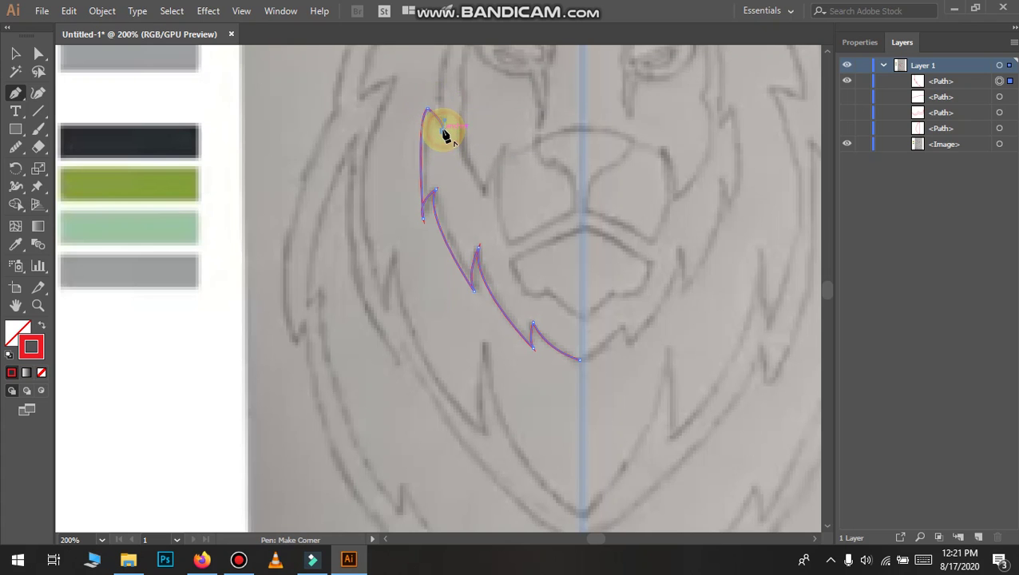
# Bend a long curve up toward the crown, then add a point down the outer cheek edge
pyautogui.scroll(3, 444, 132)
pyautogui.moveTo(443, 130)
pyautogui.mouseDown()
pyautogui.moveTo(515, 92)
pyautogui.moveTo(579, 104)
pyautogui.moveTo(607, 391)
pyautogui.mouseUp()
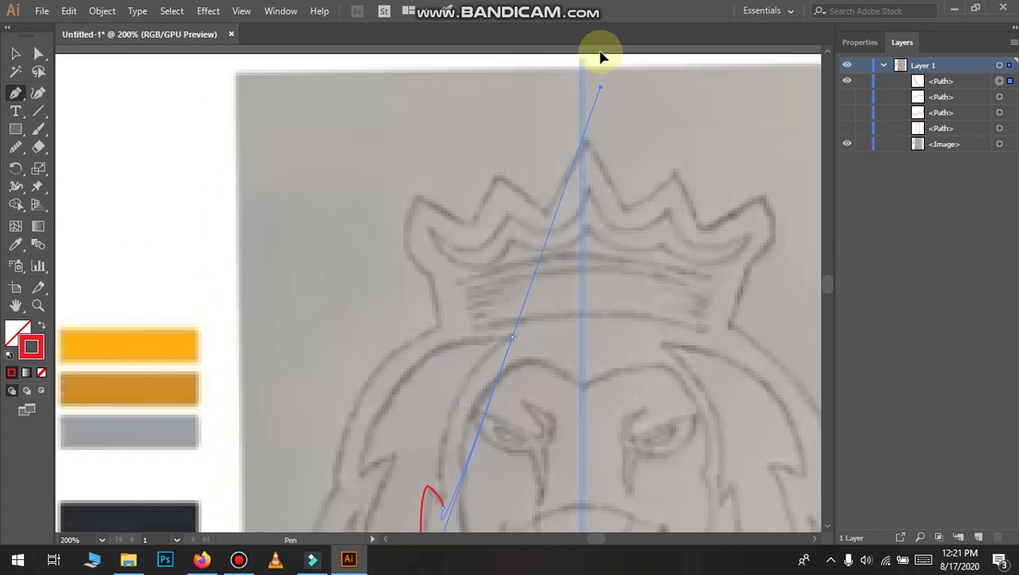
pyautogui.scroll(-2, 614, 386)
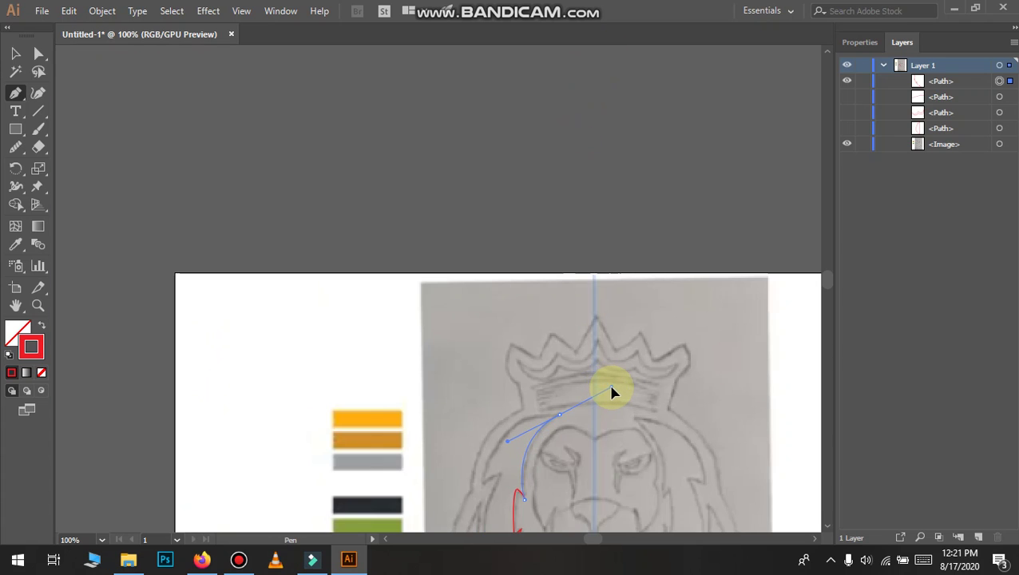
pyautogui.moveTo(607, 387); pyautogui.dragTo(534, 454)
pyautogui.scroll(5, 534, 454)
pyautogui.moveTo(645, 282); pyautogui.dragTo(699, 222)
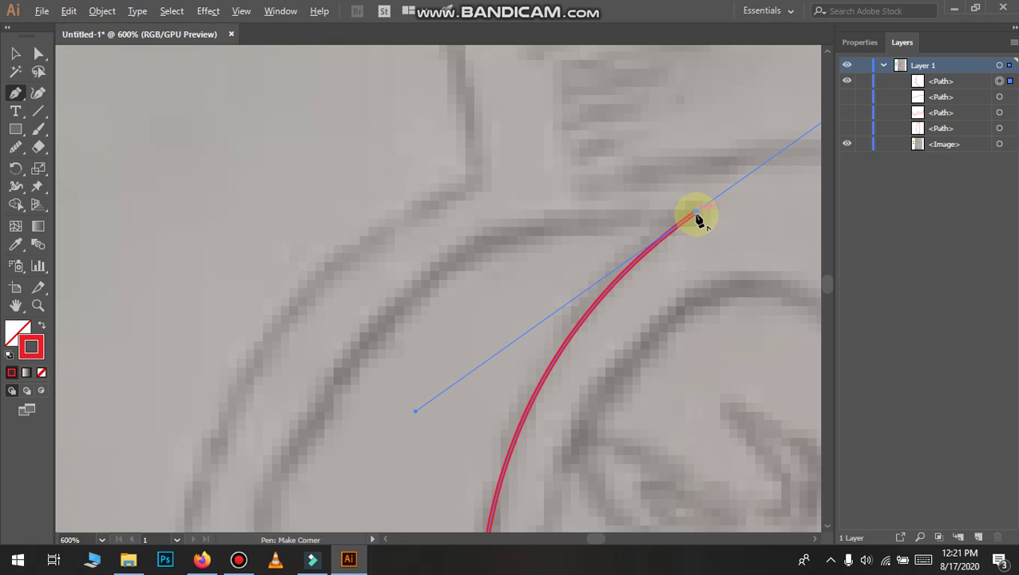
pyautogui.scroll(-4, 674, 238)
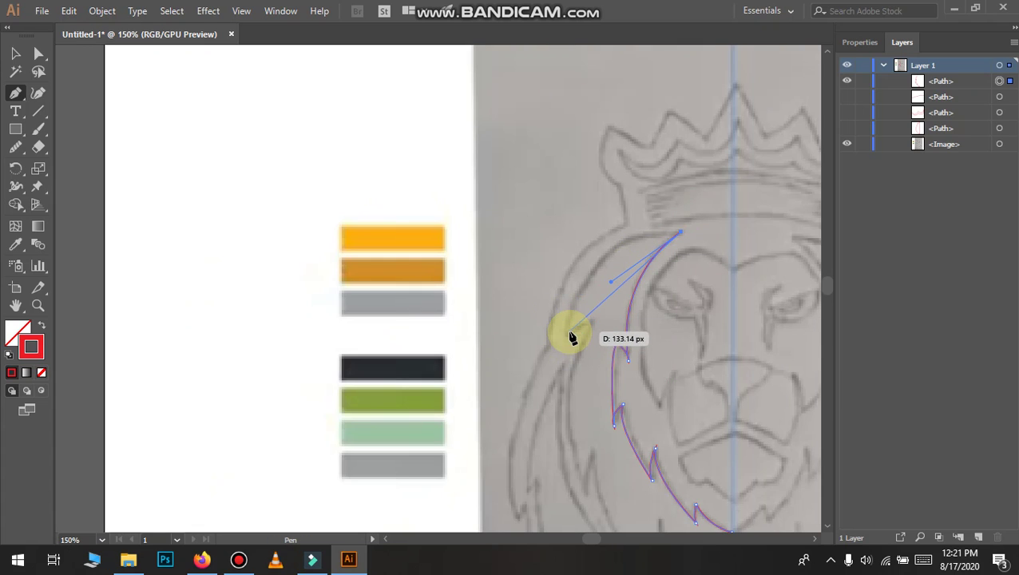
pyautogui.moveTo(562, 397)
pyautogui.mouseDown()
pyautogui.moveTo(567, 349)
pyautogui.moveTo(613, 329)
pyautogui.moveTo(585, 492)
pyautogui.mouseUp()
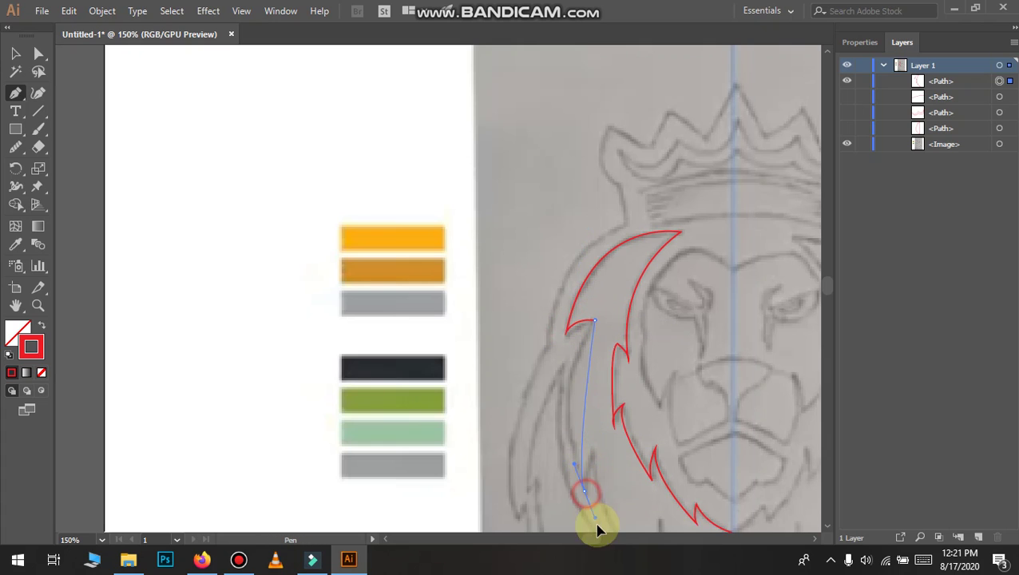
# Resume the outline and add curved points further down the outer mane edge
pyautogui.scroll(-4, 599, 519)
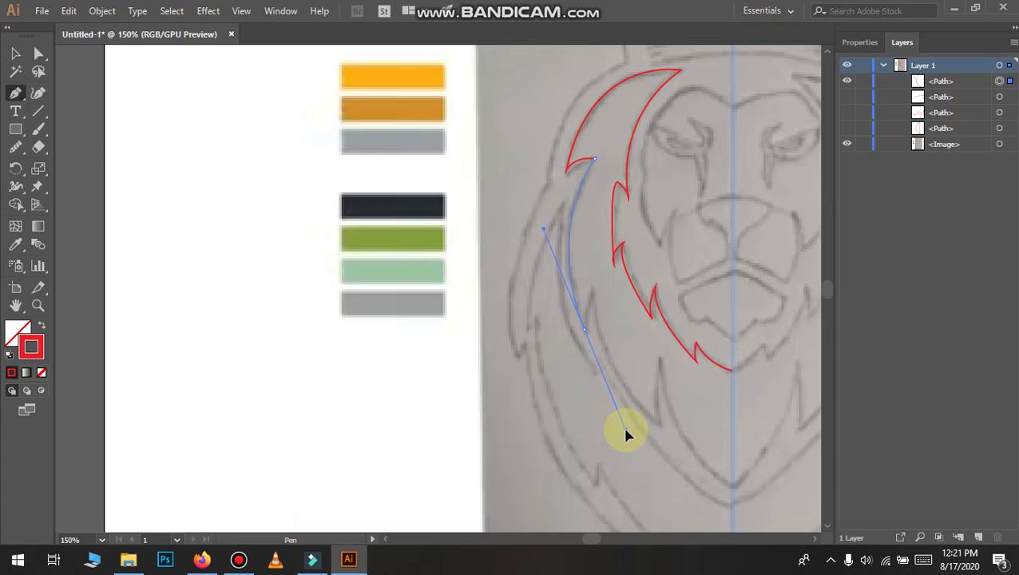
pyautogui.moveTo(622, 424)
pyautogui.mouseDown()
pyautogui.moveTo(574, 302)
pyautogui.moveTo(599, 295)
pyautogui.mouseUp()
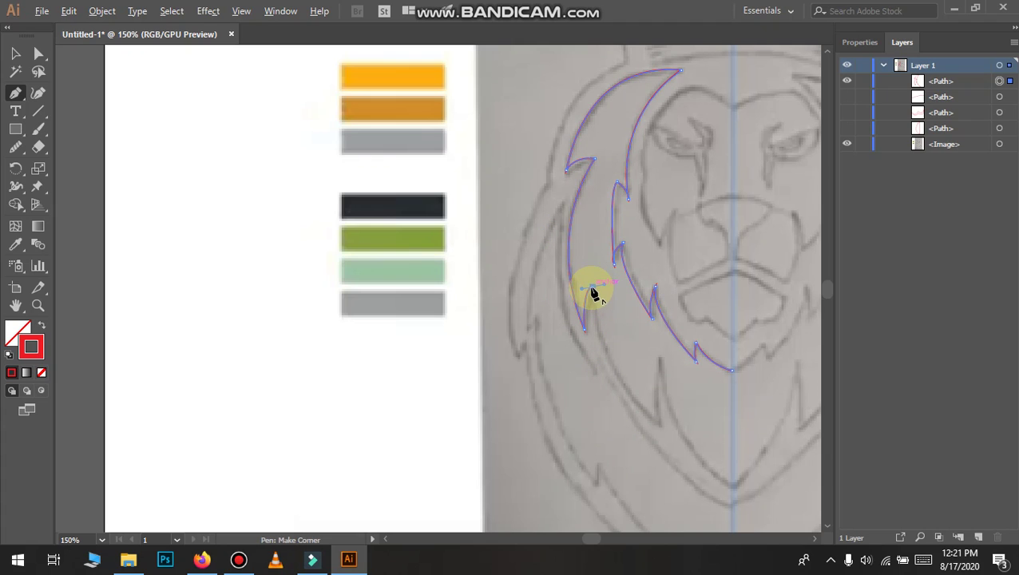
pyautogui.click(592, 288)
pyautogui.click(660, 421)
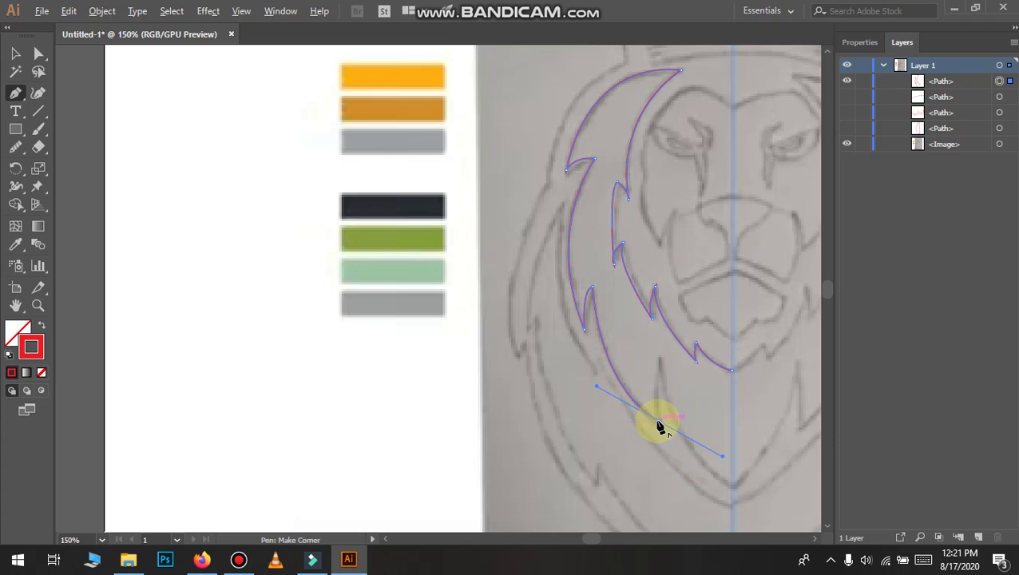
pyautogui.moveTo(660, 420); pyautogui.dragTo(663, 308)
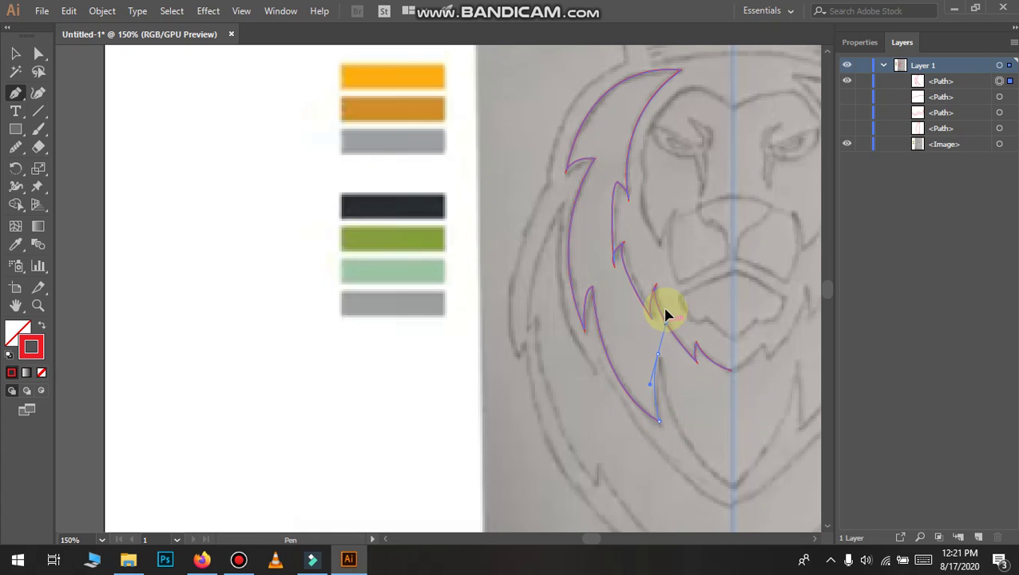
# Make the lower tuft a sharp corner and extend the outline to the centre line below the chin
pyautogui.scroll(-3, 679, 407)
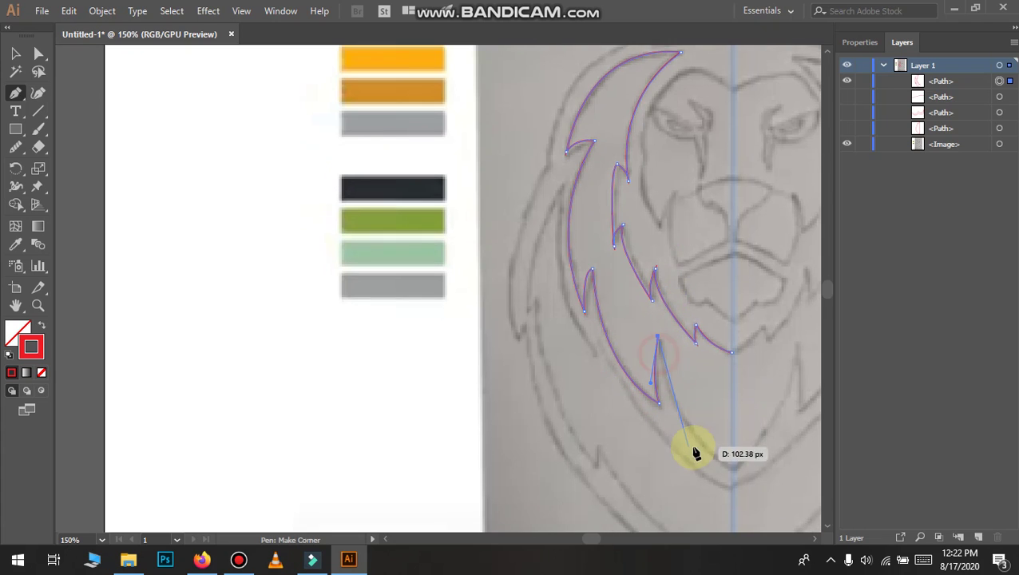
pyautogui.hscroll(1, 694, 375)
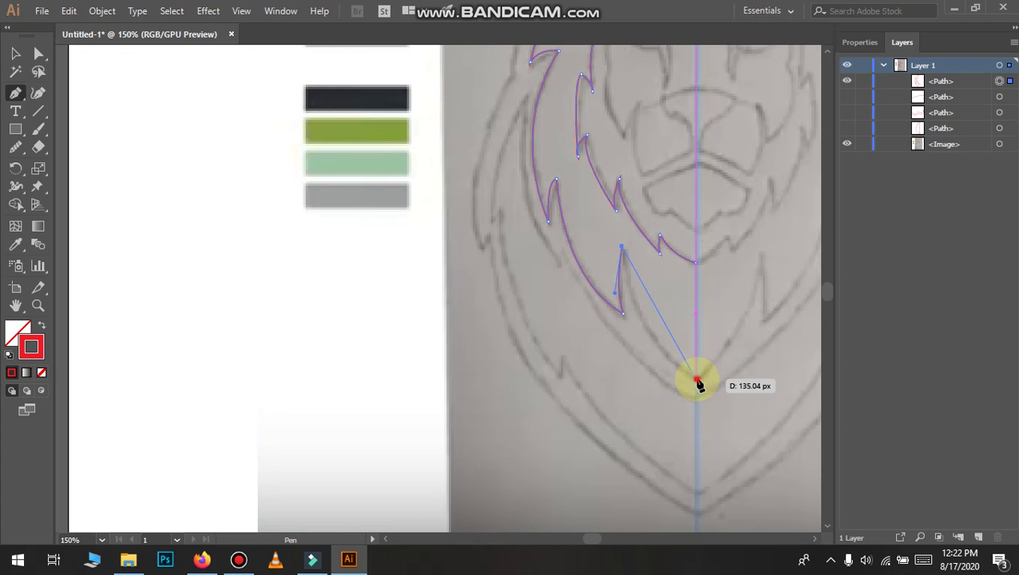
pyautogui.moveTo(697, 380); pyautogui.dragTo(728, 417)
pyautogui.moveTo(696, 380); pyautogui.dragTo(700, 383)
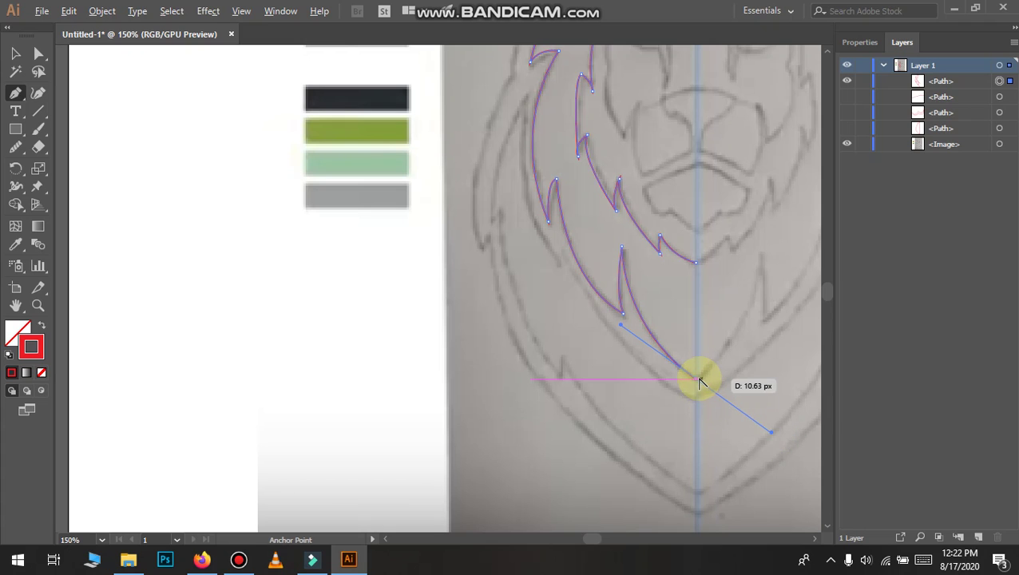
pyautogui.click(696, 382)
pyautogui.scroll(-1, 697, 379)
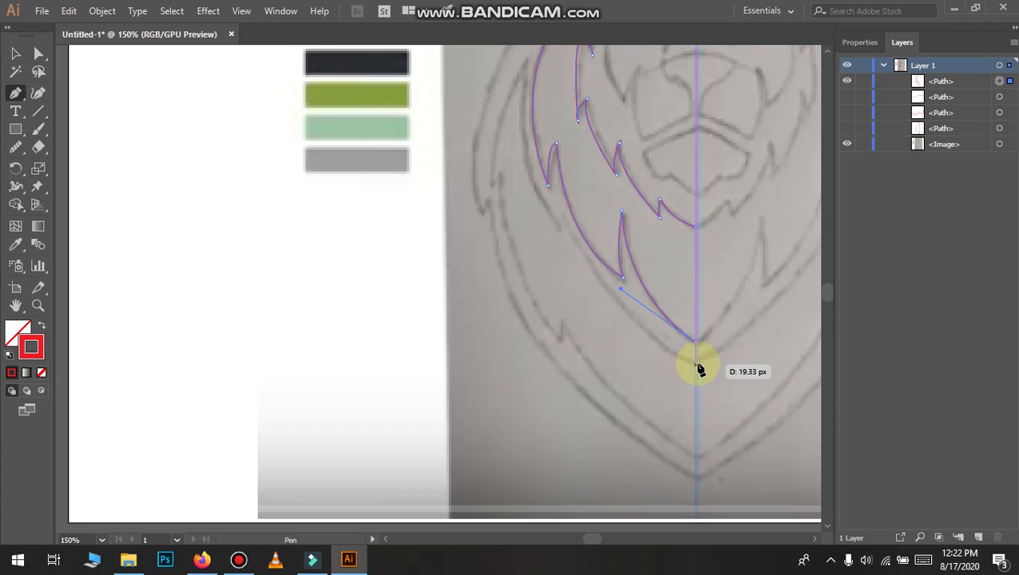
pyautogui.moveTo(696, 360); pyautogui.dragTo(562, 216)
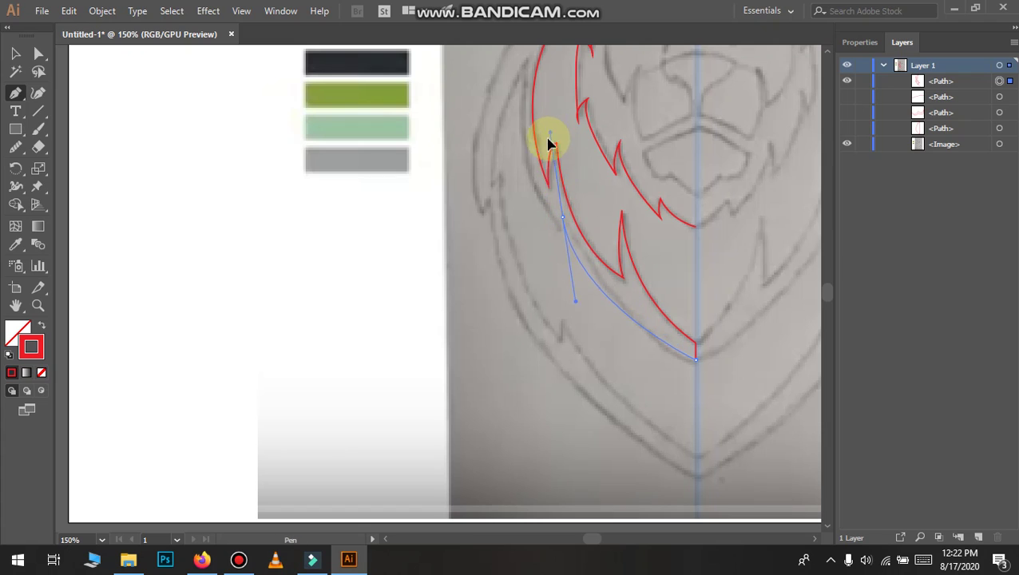
# Curve the outer mane edge back up from the centre line, ending in a sharp corner
pyautogui.moveTo(527, 184); pyautogui.dragTo(519, 102)
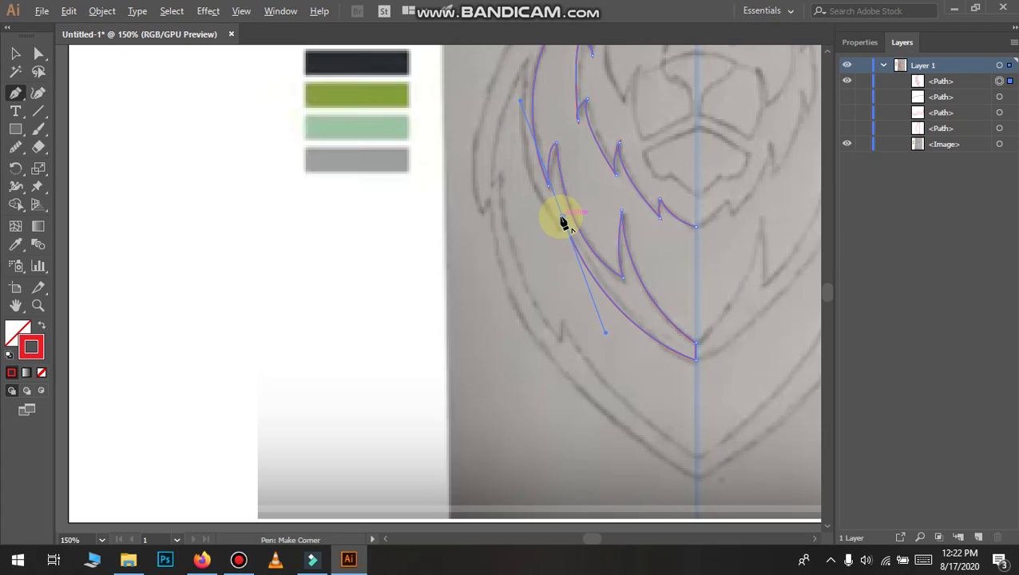
pyautogui.moveTo(562, 221)
pyautogui.mouseDown()
pyautogui.moveTo(559, 241)
pyautogui.moveTo(572, 257)
pyautogui.moveTo(527, 65)
pyautogui.moveTo(542, 135)
pyautogui.moveTo(553, 129)
pyautogui.mouseUp()
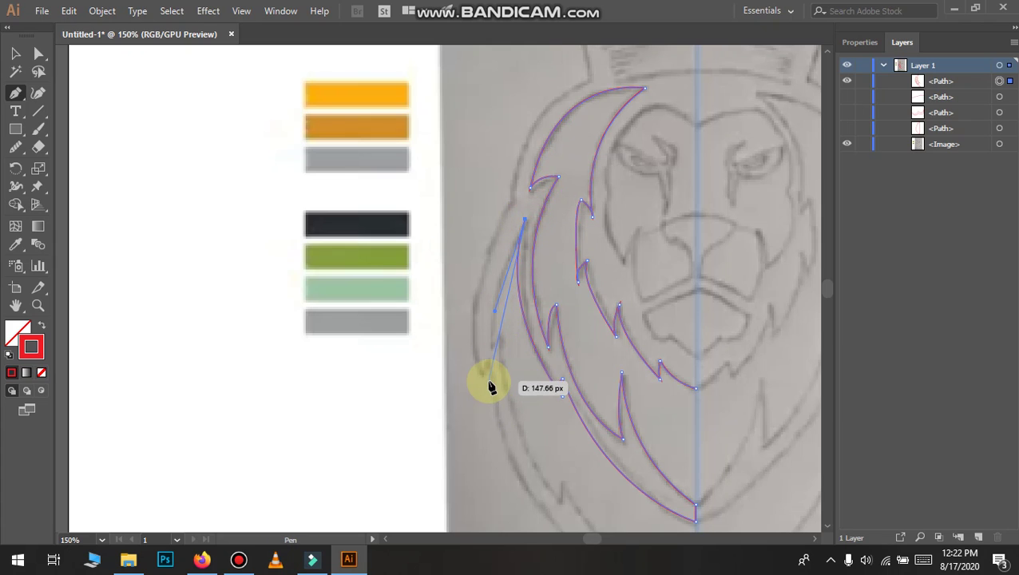
pyautogui.moveTo(526, 222)
pyautogui.mouseDown()
pyautogui.moveTo(491, 354)
pyautogui.moveTo(500, 423)
pyautogui.moveTo(495, 403)
pyautogui.mouseUp()
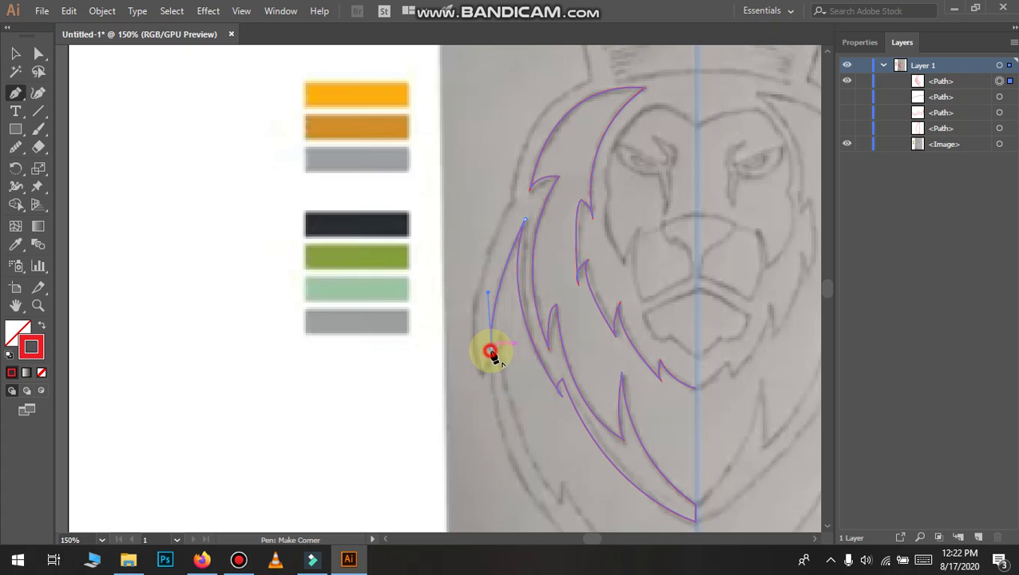
pyautogui.moveTo(491, 351); pyautogui.dragTo(509, 338)
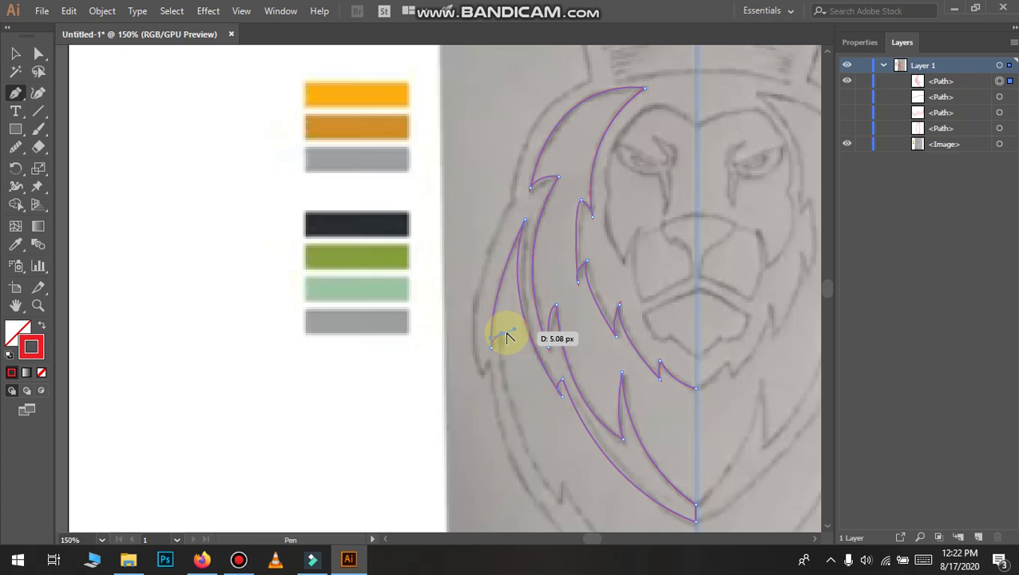
# Add the mane's bottom tip and lower-edge points as sharp corners
pyautogui.scroll(-3, 527, 415)
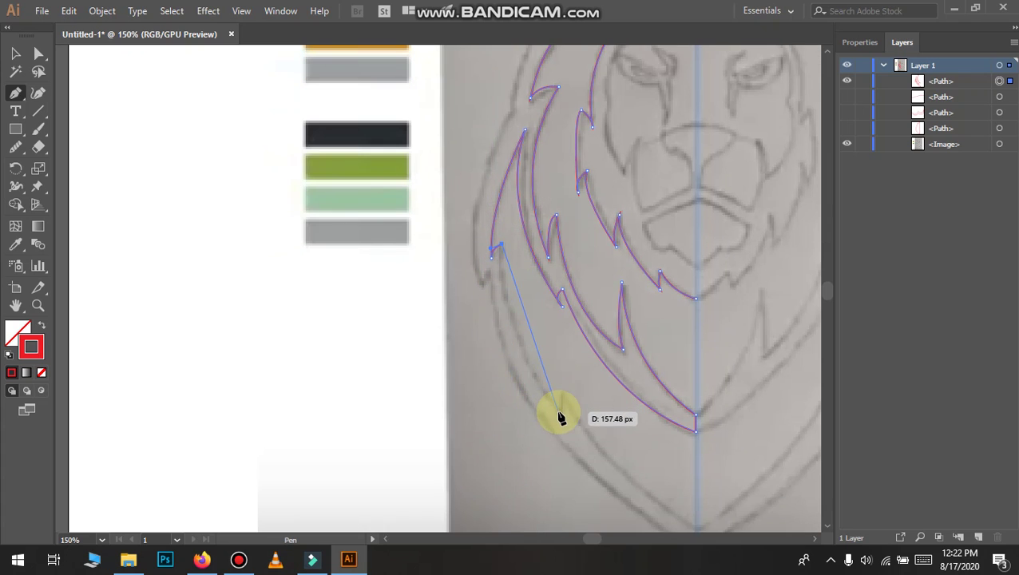
pyautogui.moveTo(562, 414); pyautogui.dragTo(600, 442)
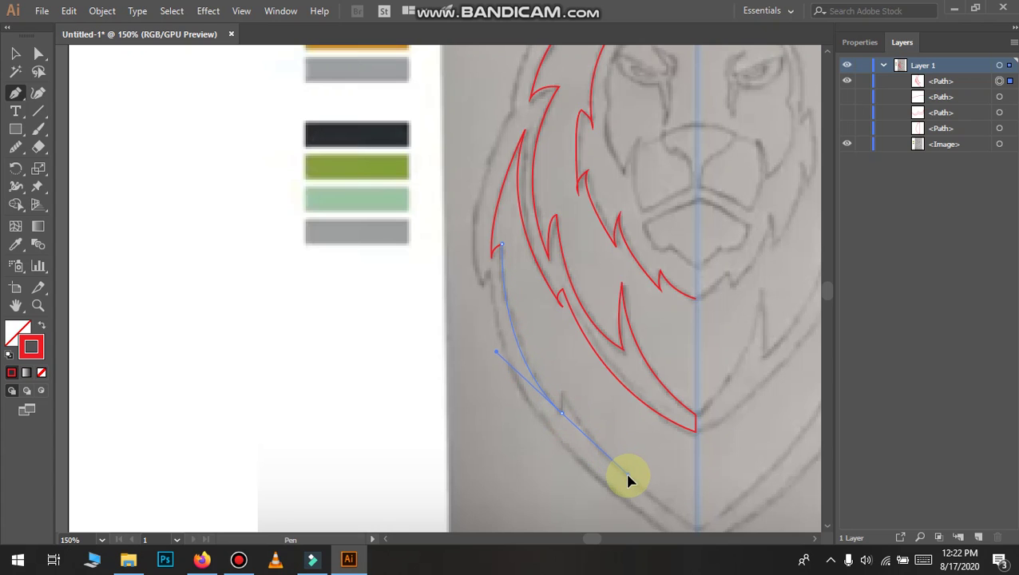
pyautogui.moveTo(628, 479); pyautogui.dragTo(627, 475)
pyautogui.moveTo(564, 408); pyautogui.dragTo(570, 394)
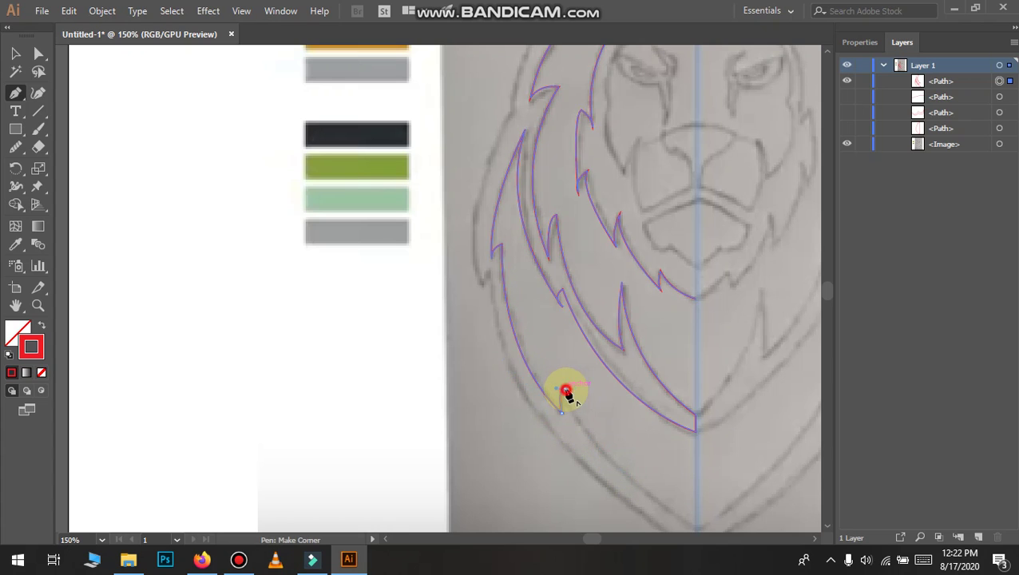
pyautogui.scroll(-2, 571, 399)
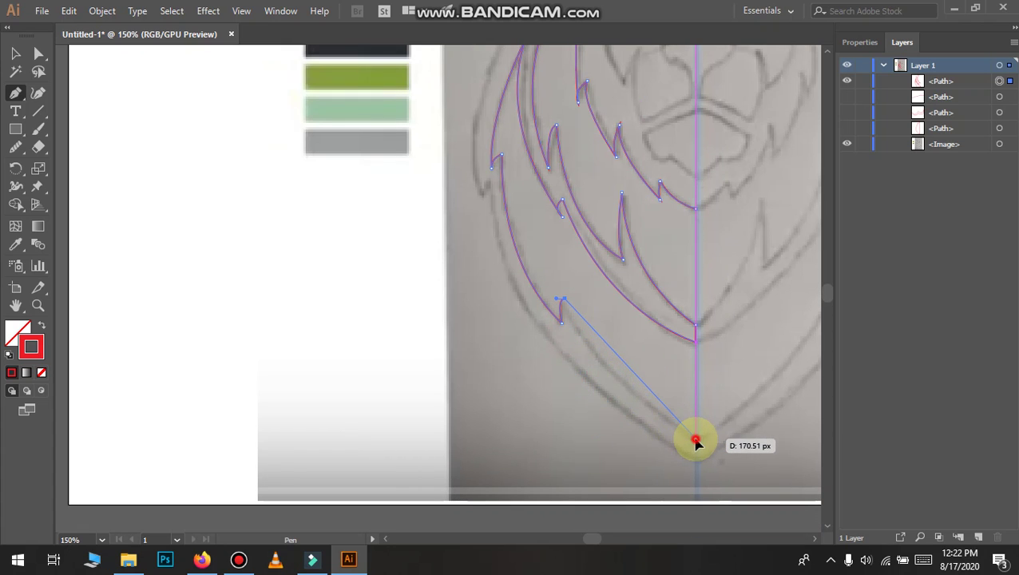
pyautogui.moveTo(695, 440); pyautogui.dragTo(794, 491)
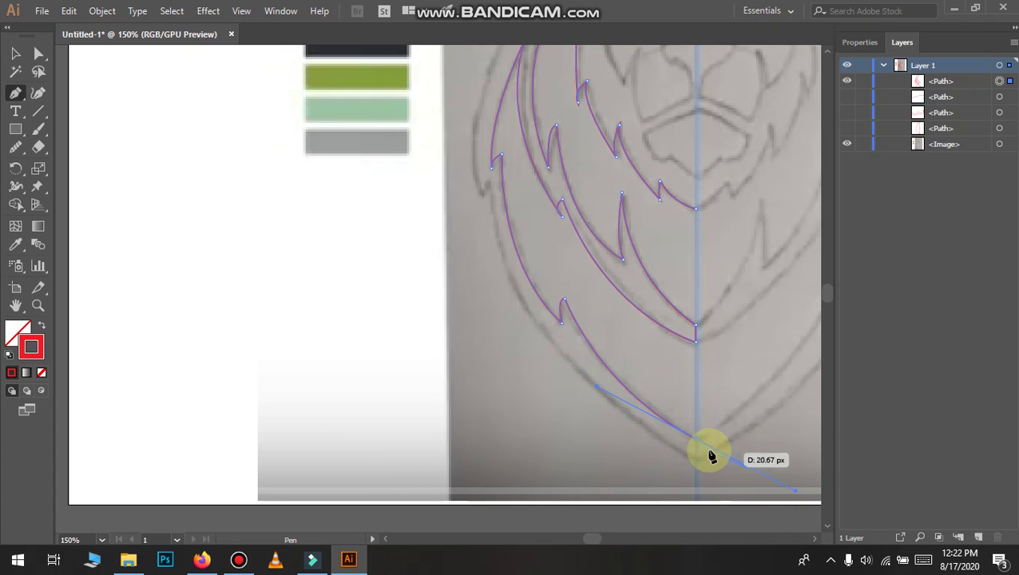
pyautogui.click(696, 440)
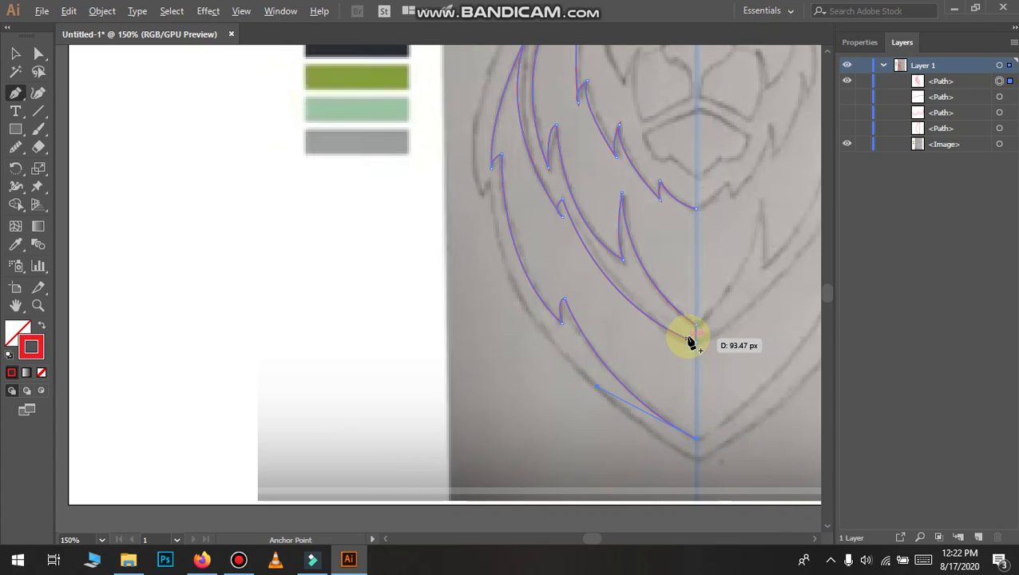
# Close the traced mane path back at its starting point
pyautogui.scroll(1, 692, 342)
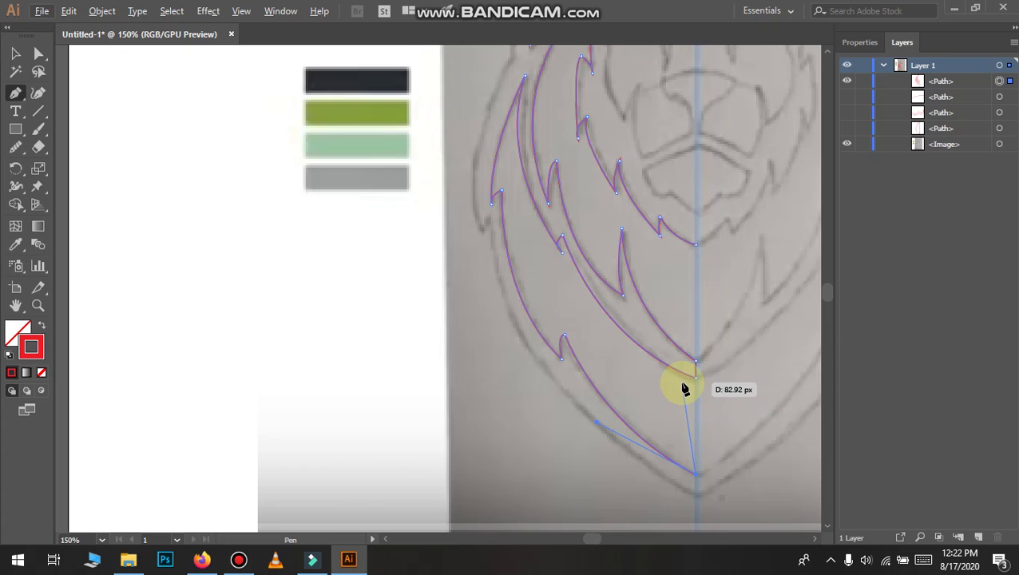
pyautogui.scroll(2, 685, 389)
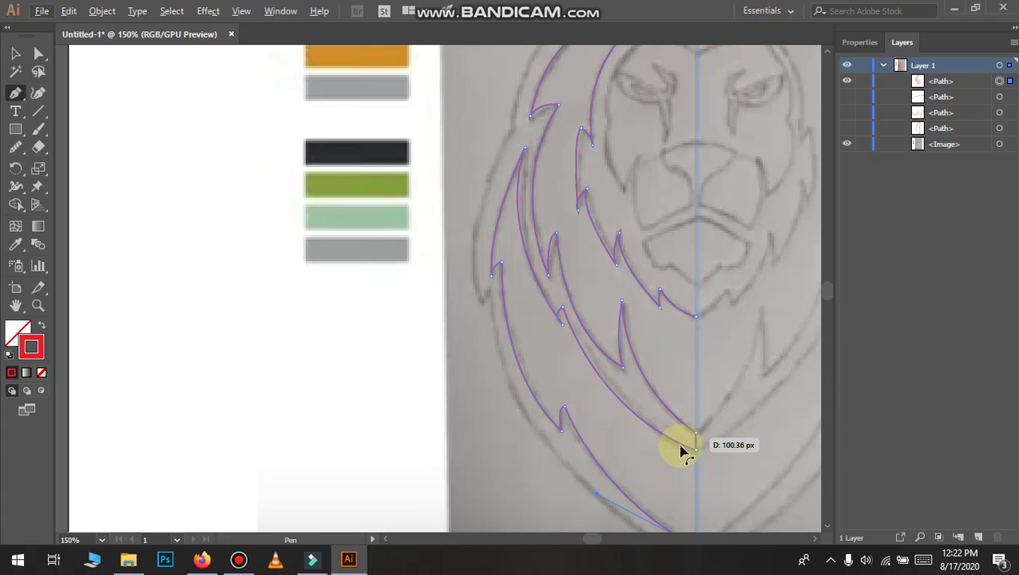
pyautogui.scroll(2, 682, 451)
pyautogui.scroll(-1, 686, 463)
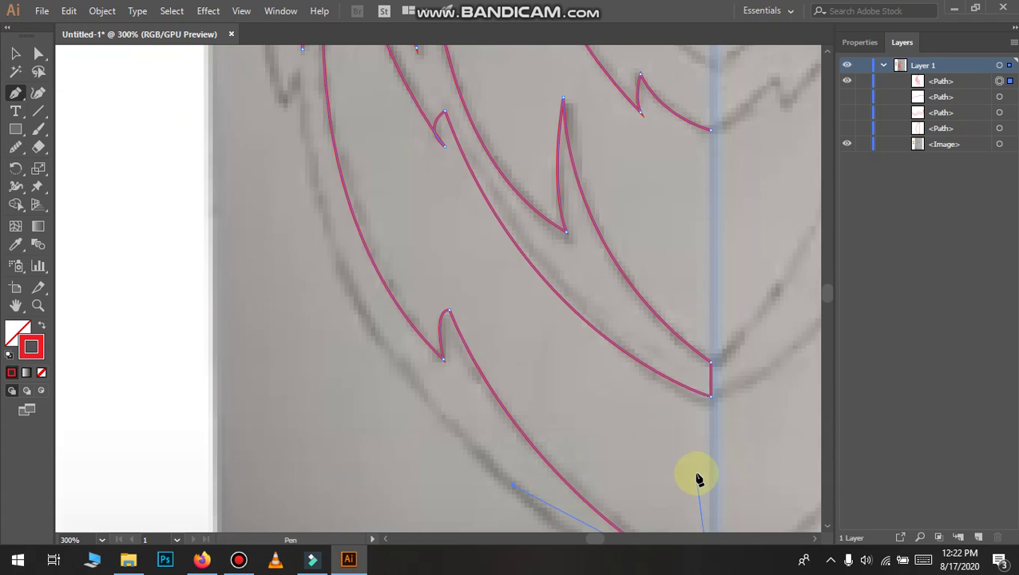
pyautogui.click(711, 396)
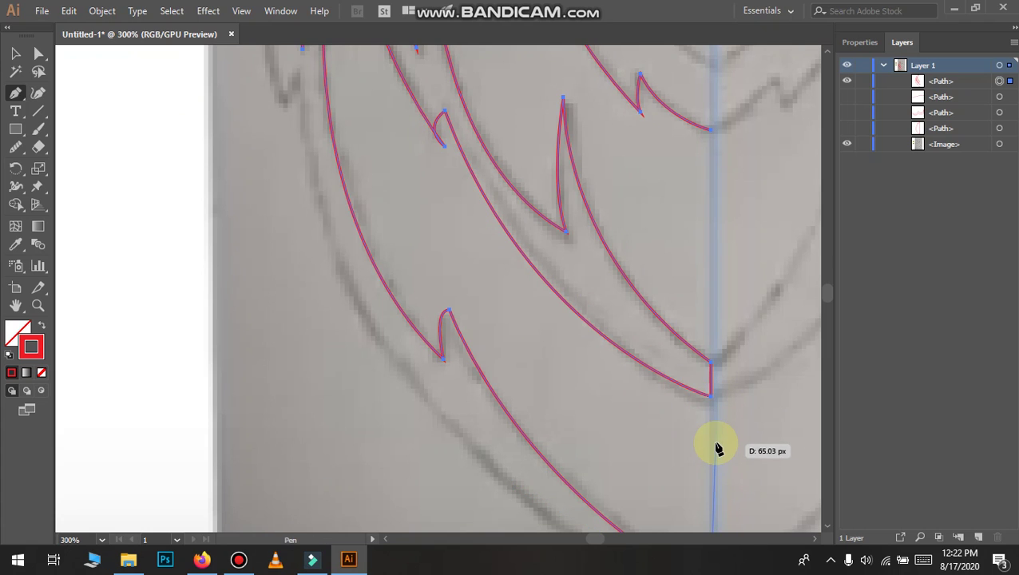
pyautogui.scroll(-1, 716, 448)
pyautogui.scroll(-1, 716, 449)
pyautogui.scroll(-1, 716, 449)
pyautogui.scroll(1, 714, 432)
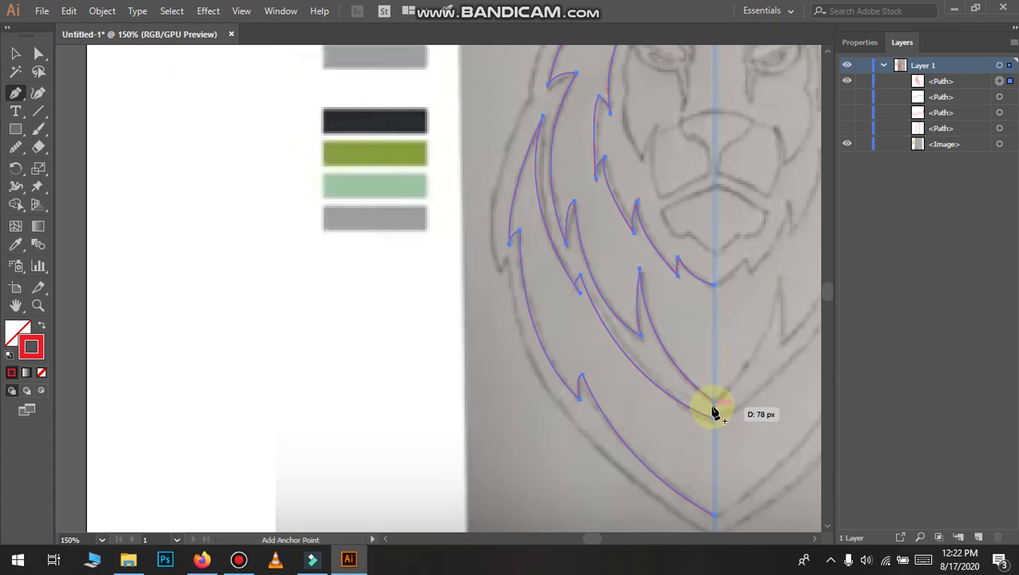
pyautogui.scroll(1, 714, 411)
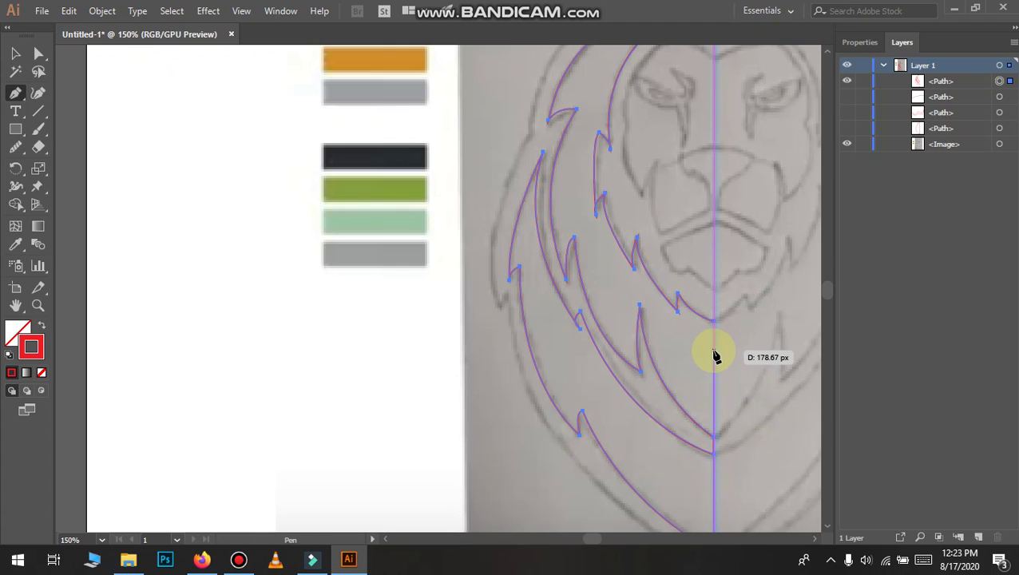
pyautogui.scroll(2, 686, 409)
pyautogui.scroll(1, 632, 296)
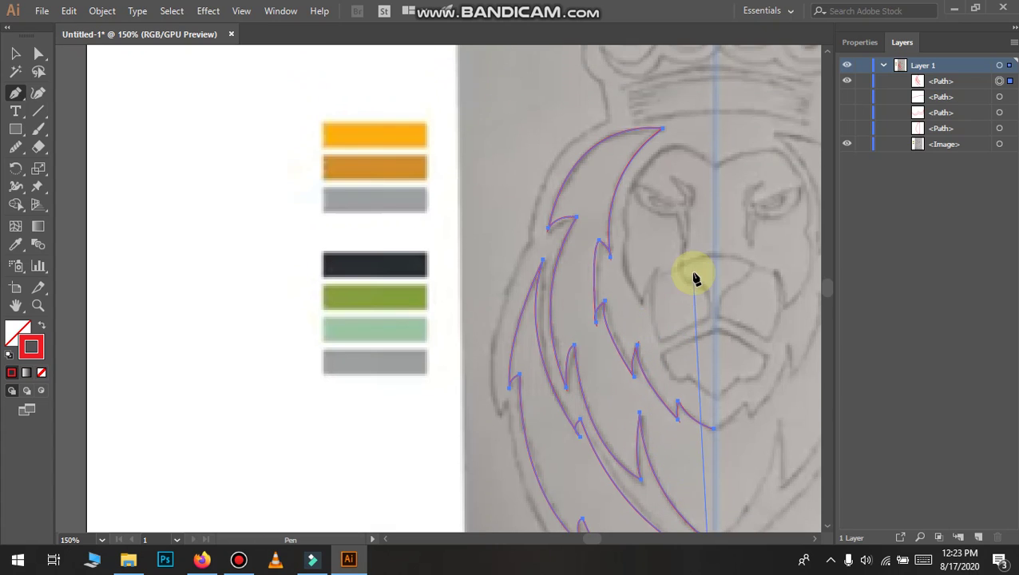
pyautogui.scroll(-1, 693, 277)
pyautogui.scroll(-1, 750, 438)
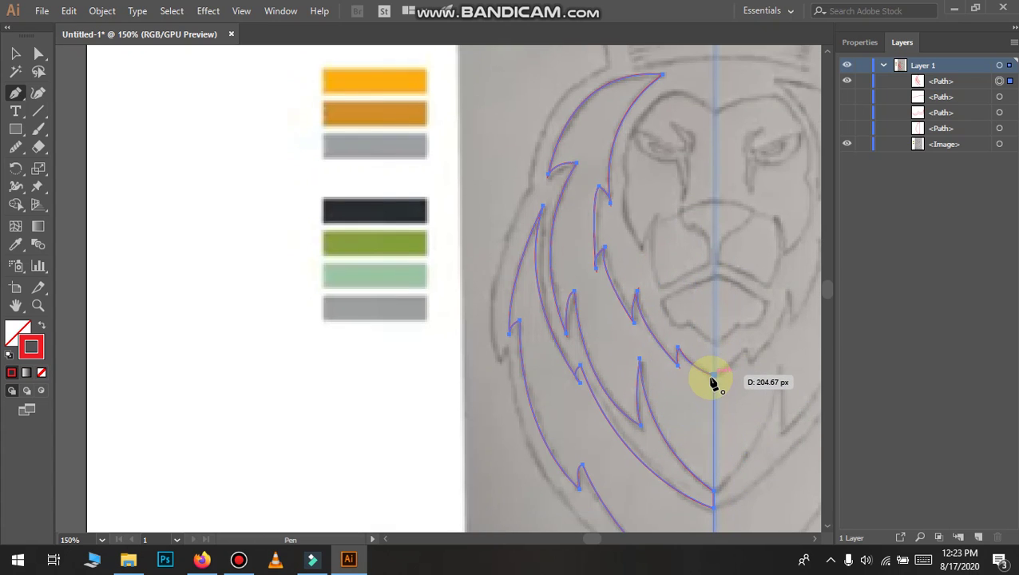
pyautogui.click(714, 377)
pyautogui.scroll(-2, 738, 439)
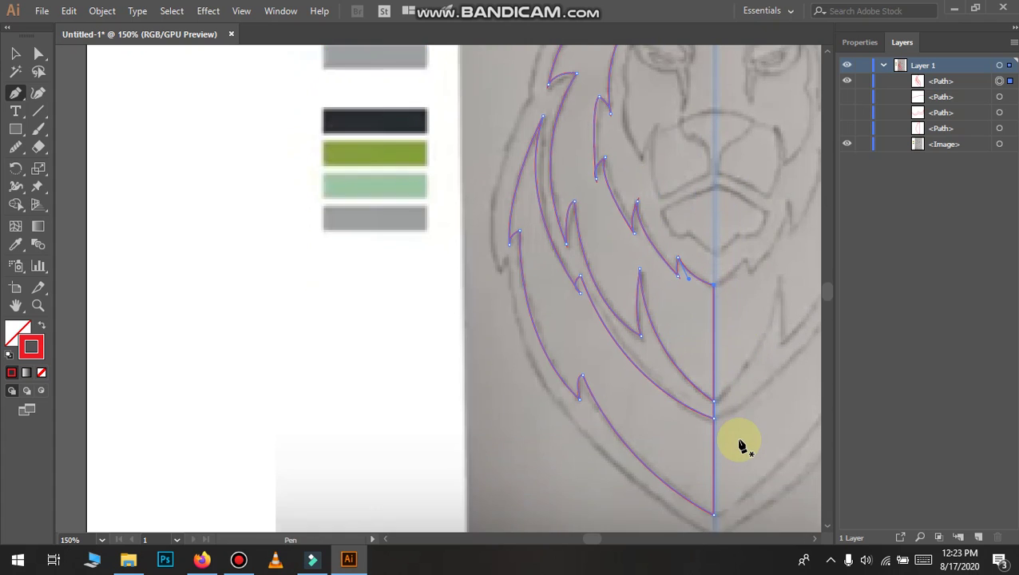
# Zoom out to the whole lion and show the hidden outer mane outline in Layers
pyautogui.hotkey('ctrl', '-')
pyautogui.hotkey('ctrl', '-')
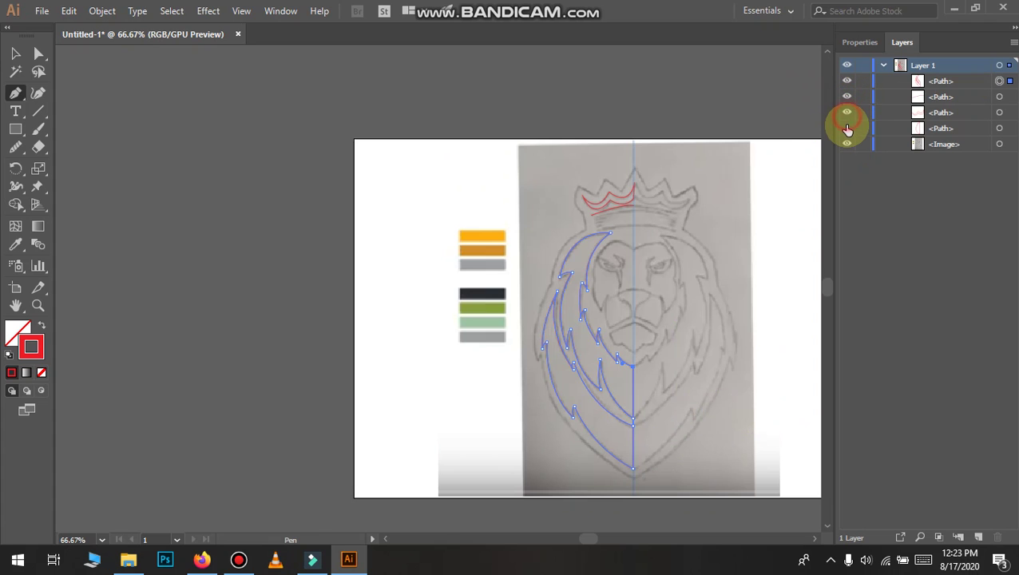
pyautogui.click(847, 128)
pyautogui.scroll(2, 626, 336)
pyautogui.scroll(-1, 621, 319)
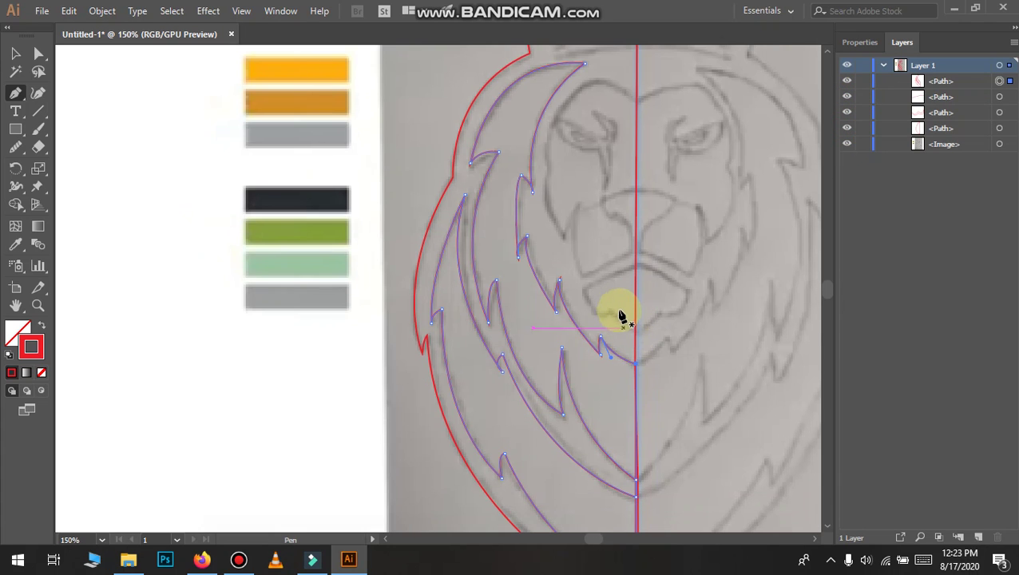
pyautogui.scroll(-1, 619, 315)
pyautogui.scroll(1, 618, 318)
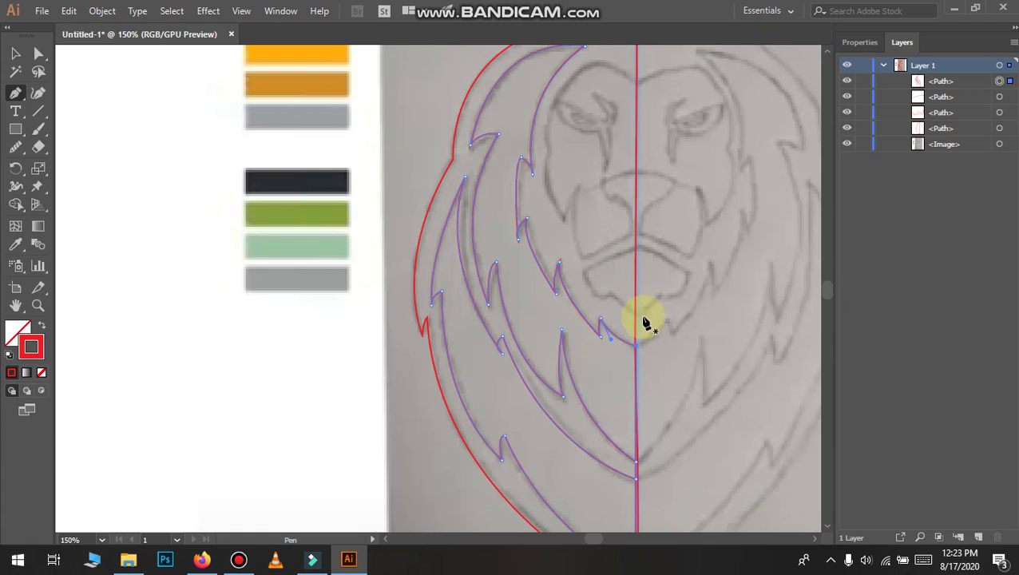
# Trace the muzzle edge as a curved shape closed along the centre line
pyautogui.click(636, 314)
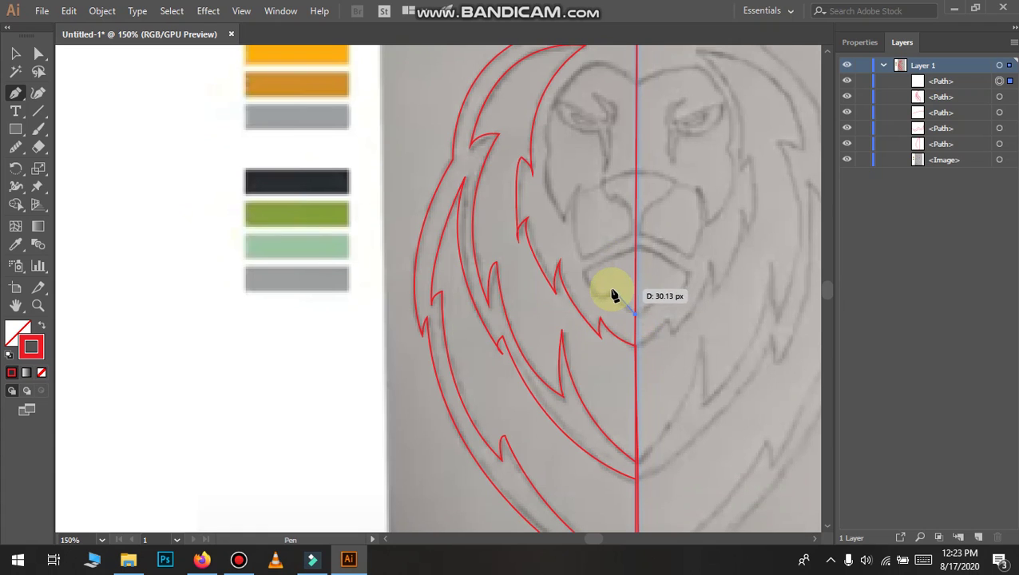
pyautogui.click(584, 273)
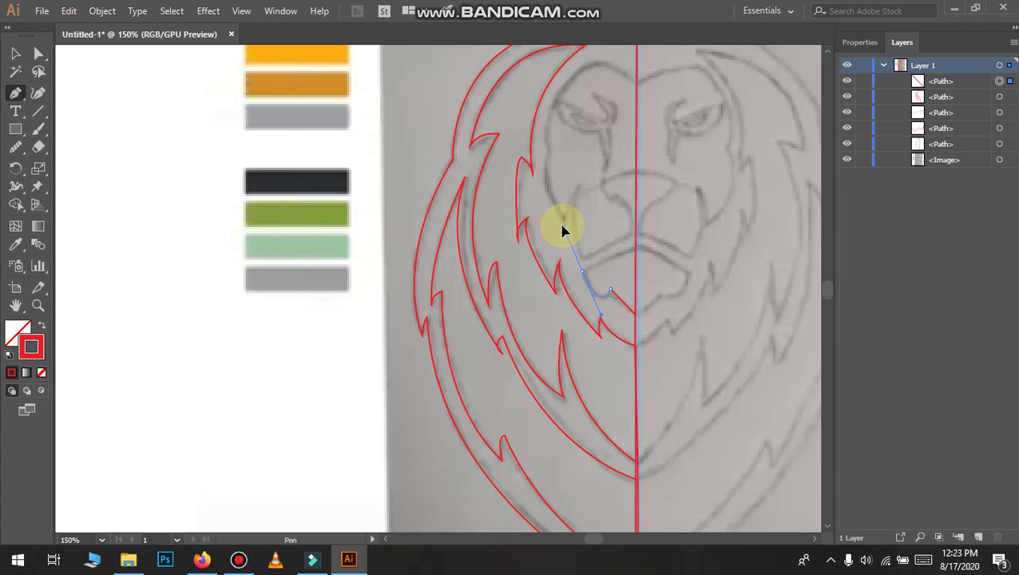
pyautogui.moveTo(582, 271); pyautogui.dragTo(647, 255)
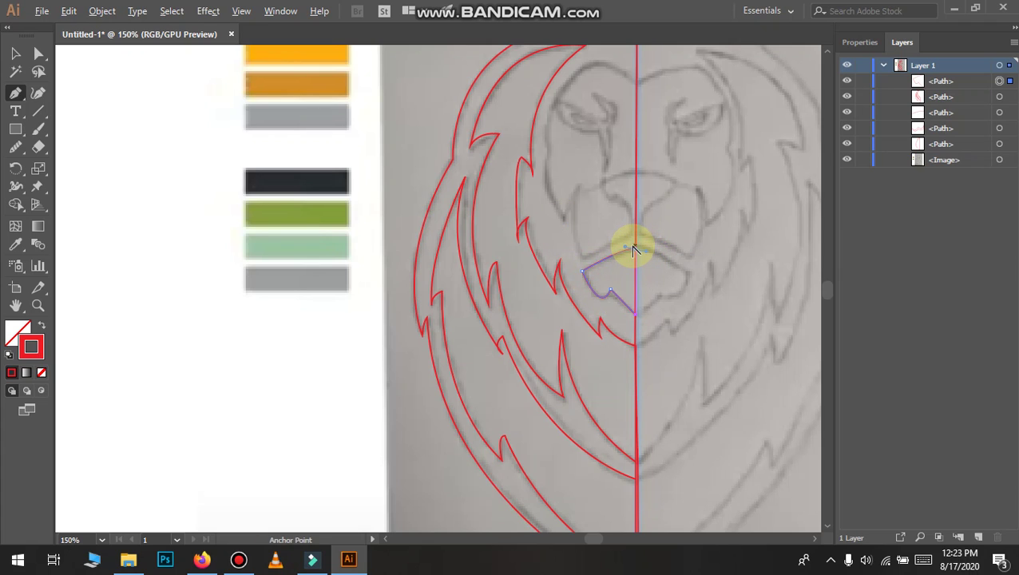
pyautogui.moveTo(637, 247); pyautogui.dragTo(645, 251)
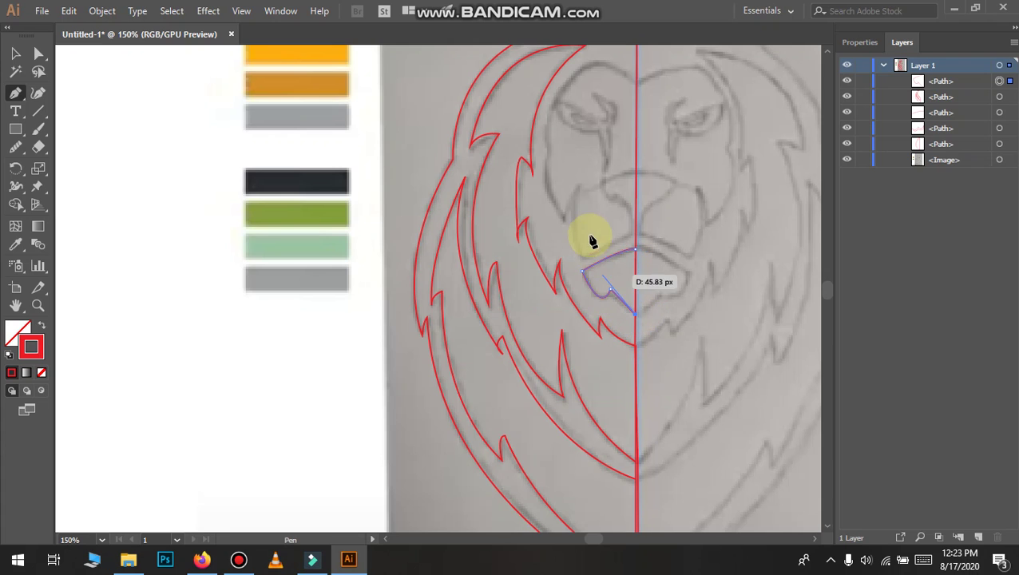
pyautogui.scroll(2, 599, 256)
pyautogui.keyDown('alt'); pyautogui.scroll(4, 626, 291); pyautogui.keyUp('alt')
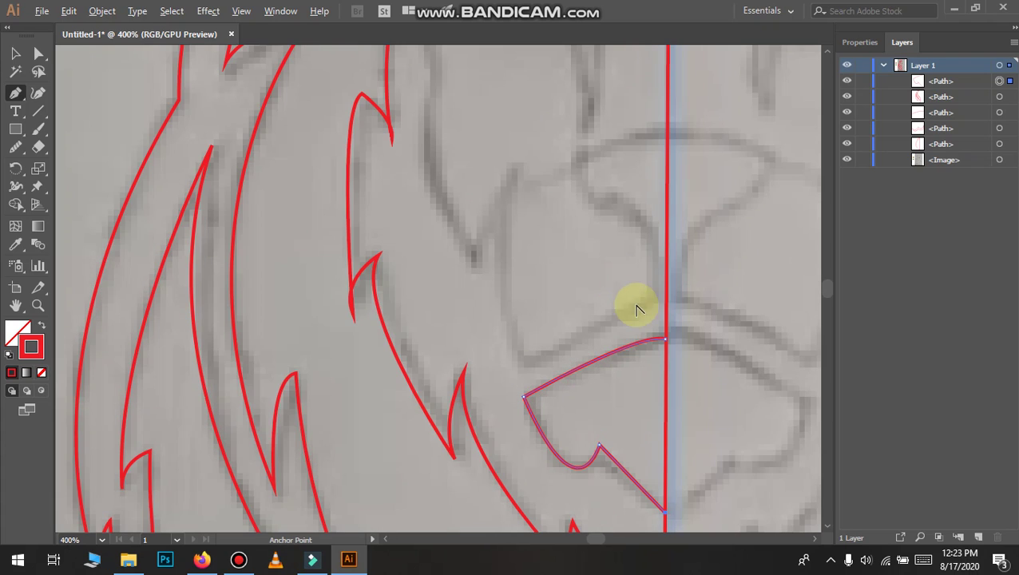
pyautogui.click(664, 339)
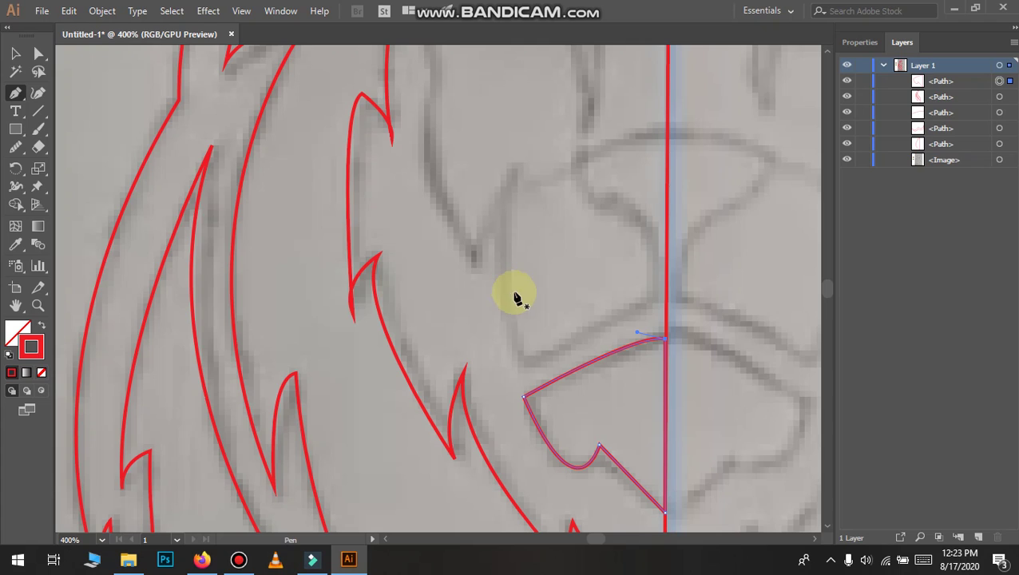
# Start the cheek shape at the centre line, with corner and curved points down its left edge
pyautogui.click(664, 293)
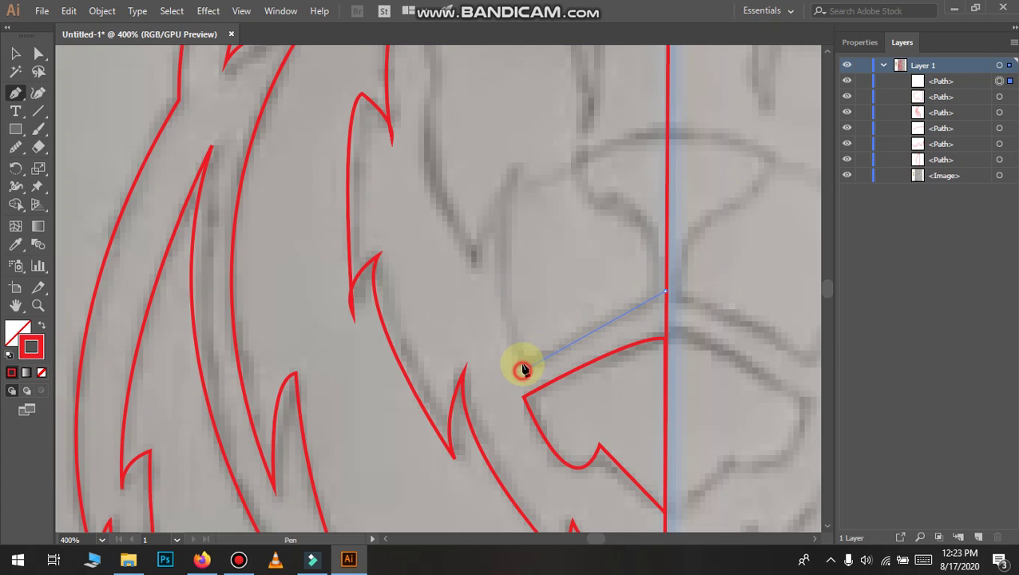
pyautogui.click(523, 369)
pyautogui.moveTo(515, 172); pyautogui.dragTo(547, 163)
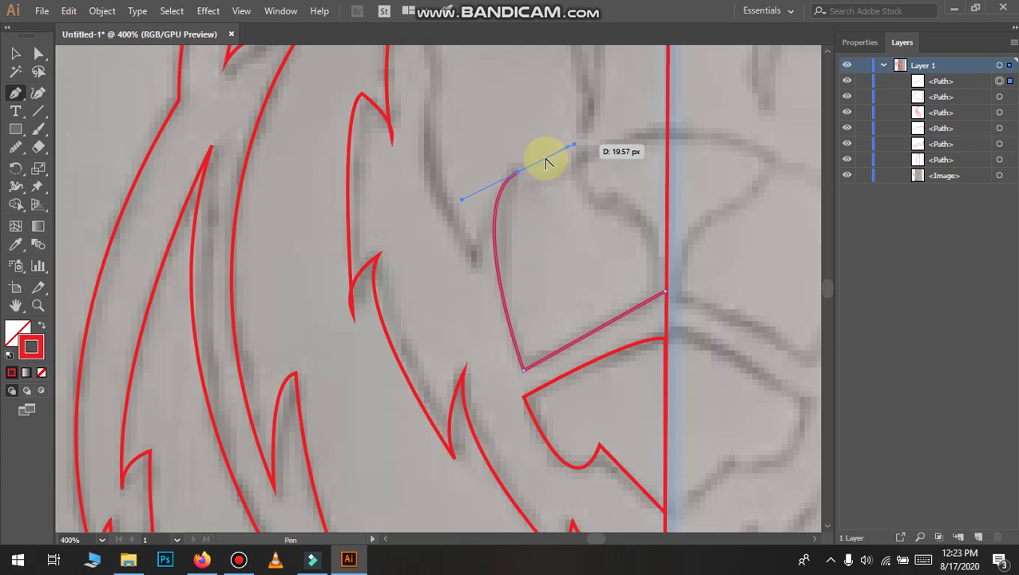
pyautogui.click(519, 176)
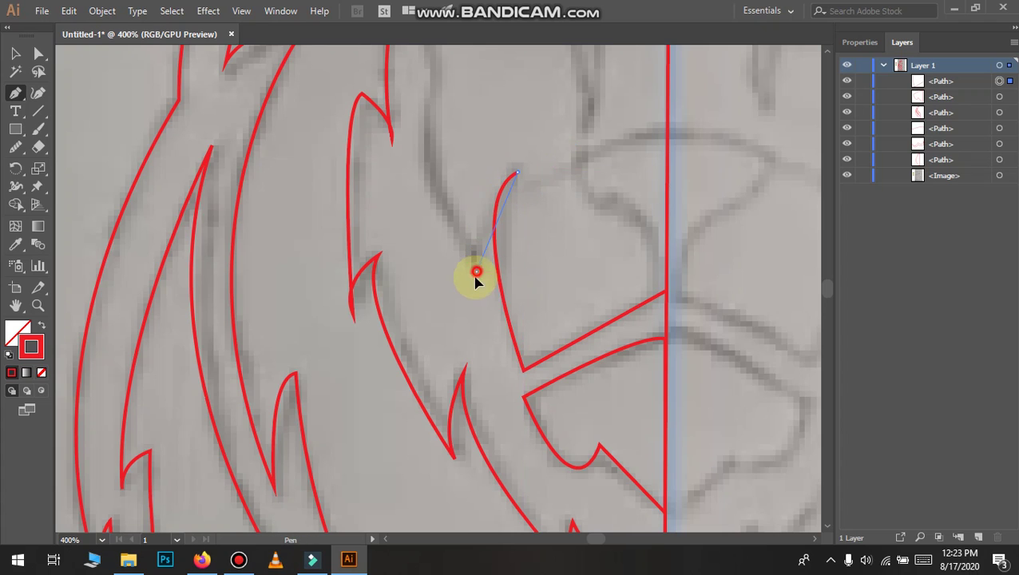
pyautogui.moveTo(476, 269); pyautogui.dragTo(472, 385)
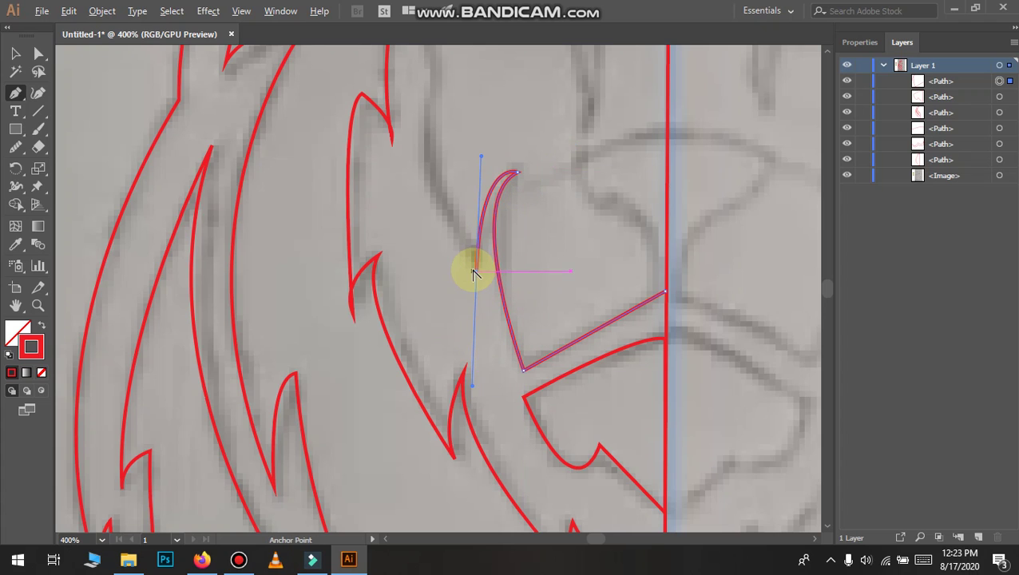
pyautogui.moveTo(479, 275)
pyautogui.mouseDown()
pyautogui.moveTo(448, 188)
pyautogui.moveTo(499, 99)
pyautogui.mouseUp()
# Try curving the face outline up to the centre line, then undo that curve
pyautogui.scroll(3, 435, 140)
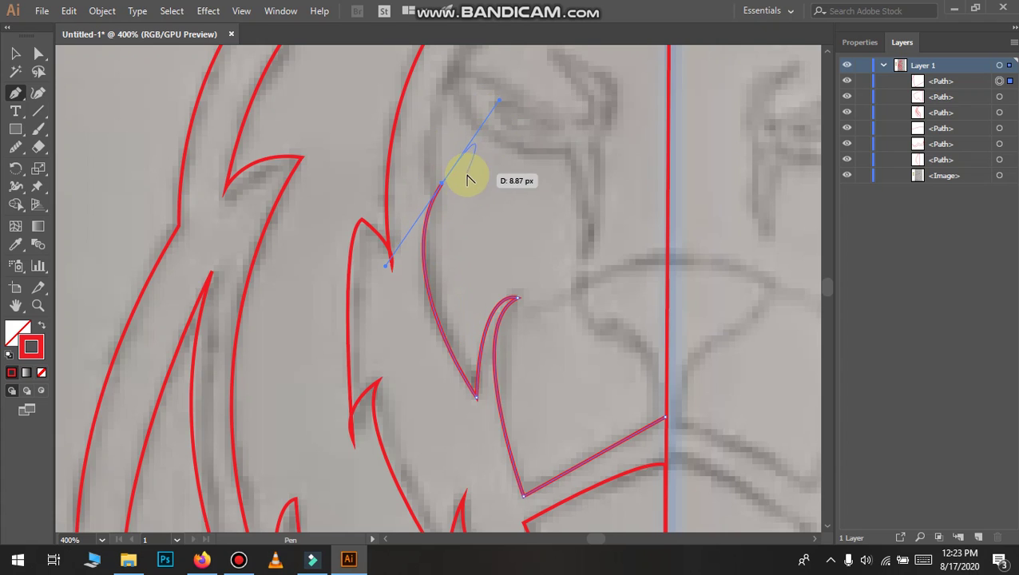
pyautogui.moveTo(444, 184); pyautogui.dragTo(599, 106)
pyautogui.scroll(2, 443, 144)
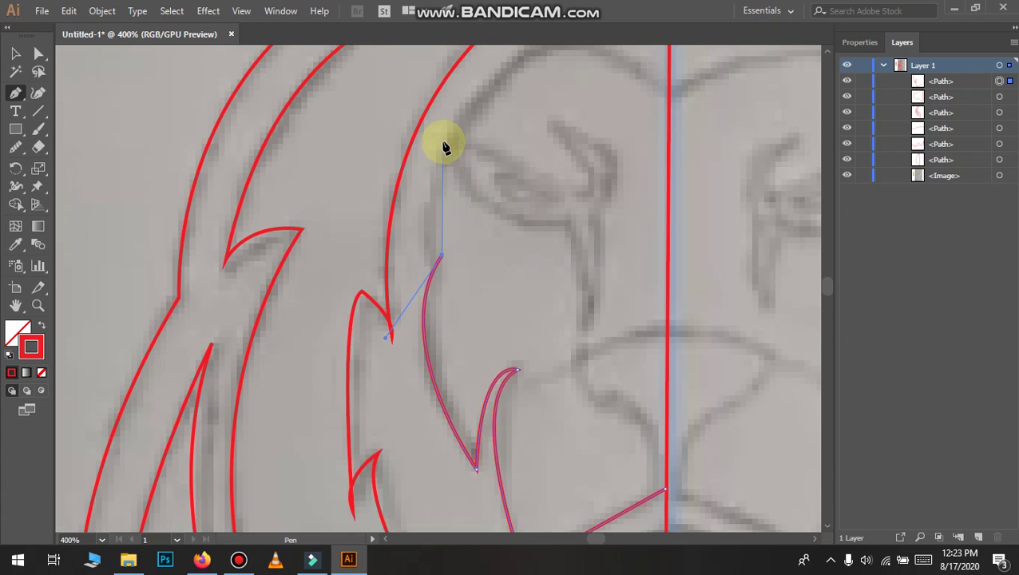
pyautogui.scroll(2, 553, 67)
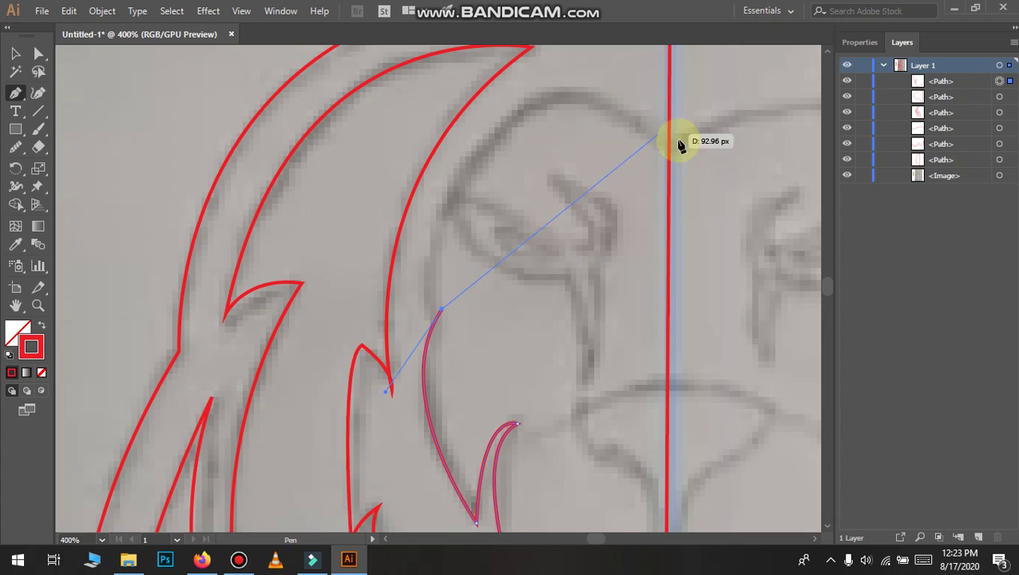
pyautogui.moveTo(665, 144)
pyautogui.mouseDown()
pyautogui.moveTo(755, 295)
pyautogui.moveTo(518, 227)
pyautogui.moveTo(268, 215)
pyautogui.moveTo(310, 246)
pyautogui.mouseUp()
pyautogui.scroll(-3, 754, 295)
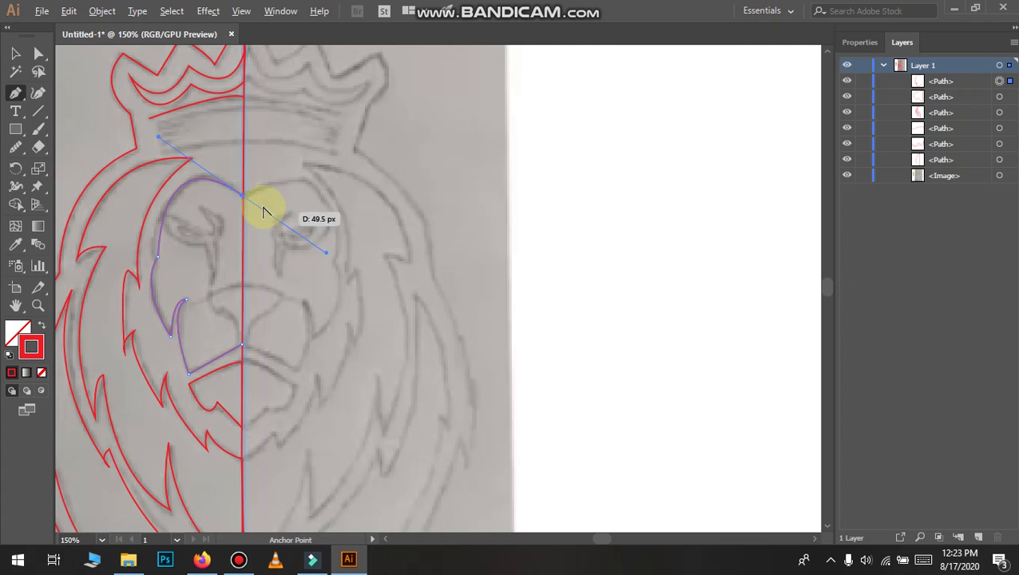
pyautogui.scroll(3, 238, 200)
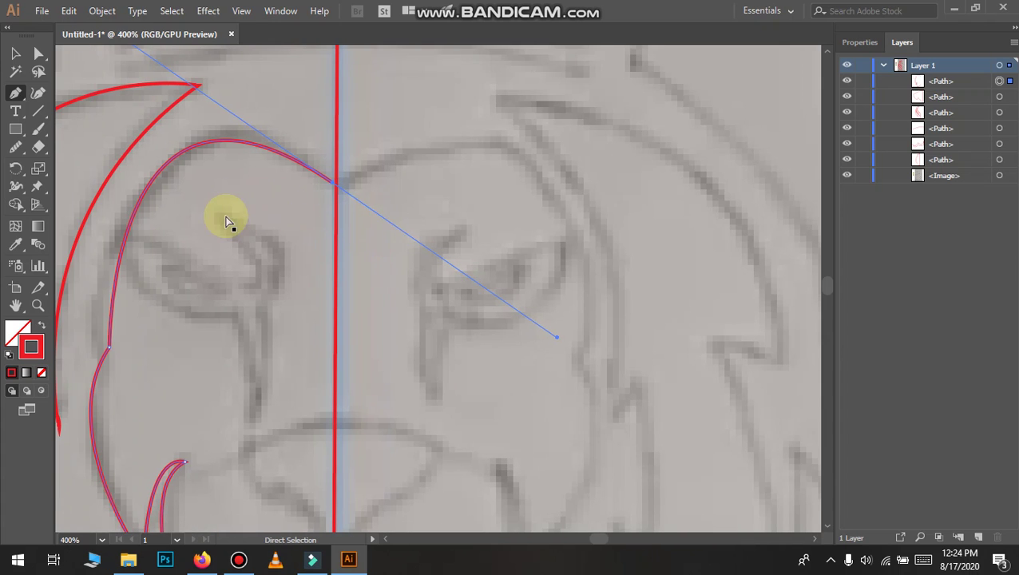
pyautogui.hotkey('ctrl', 'z')
# Add a corner point over the brow and curve the outline down onto the centre line
pyautogui.moveTo(229, 128); pyautogui.dragTo(398, 80)
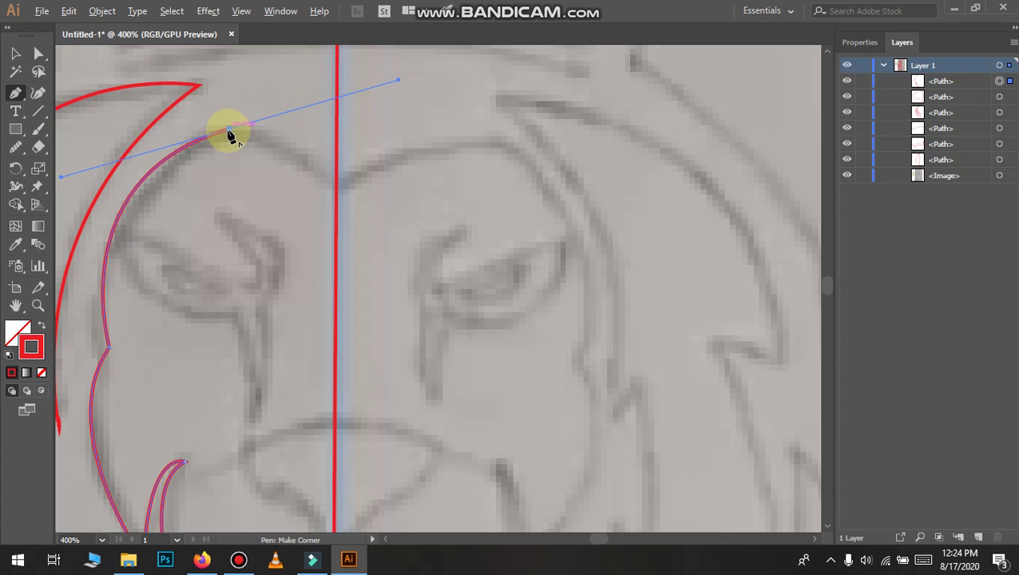
pyautogui.click(229, 128)
pyautogui.moveTo(334, 186)
pyautogui.mouseDown()
pyautogui.moveTo(352, 257)
pyautogui.moveTo(362, 256)
pyautogui.mouseUp()
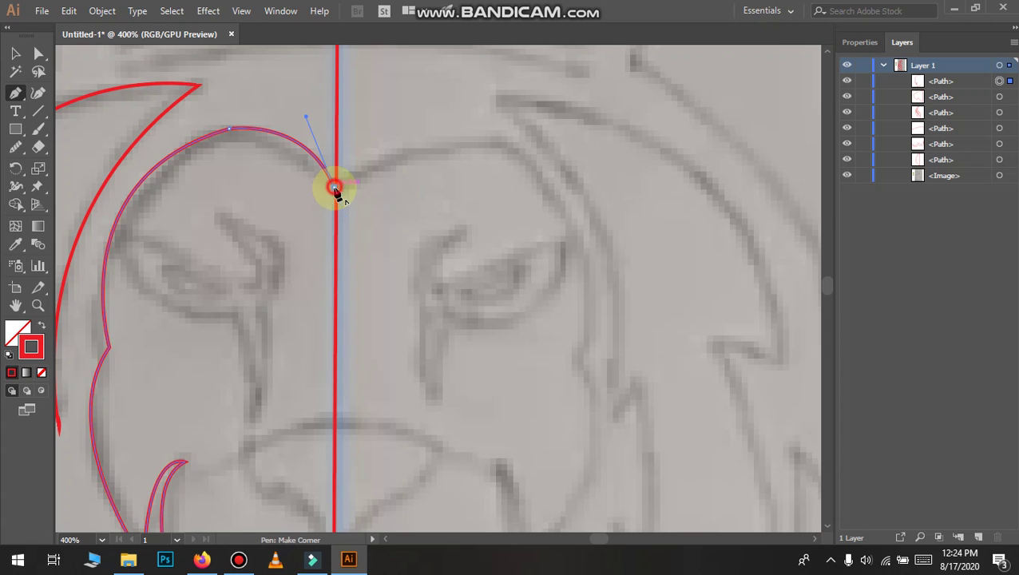
pyautogui.scroll(-3, 343, 303)
pyautogui.scroll(-3, 348, 336)
pyautogui.scroll(-3, 343, 320)
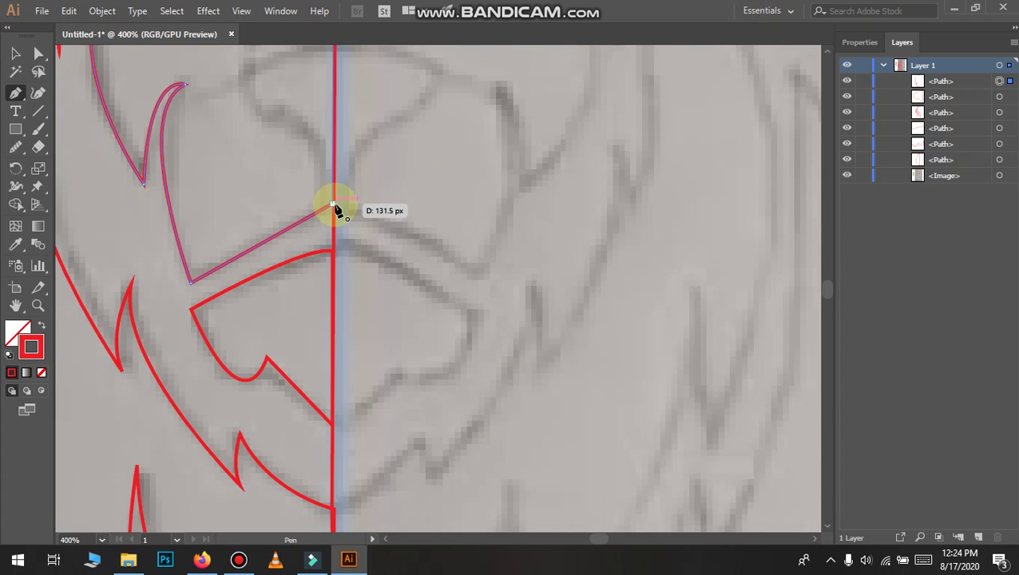
pyautogui.scroll(-3, 352, 153)
# Begin the crown band path on the centre line, curving its top edge to the left end
pyautogui.scroll(1, 319, 159)
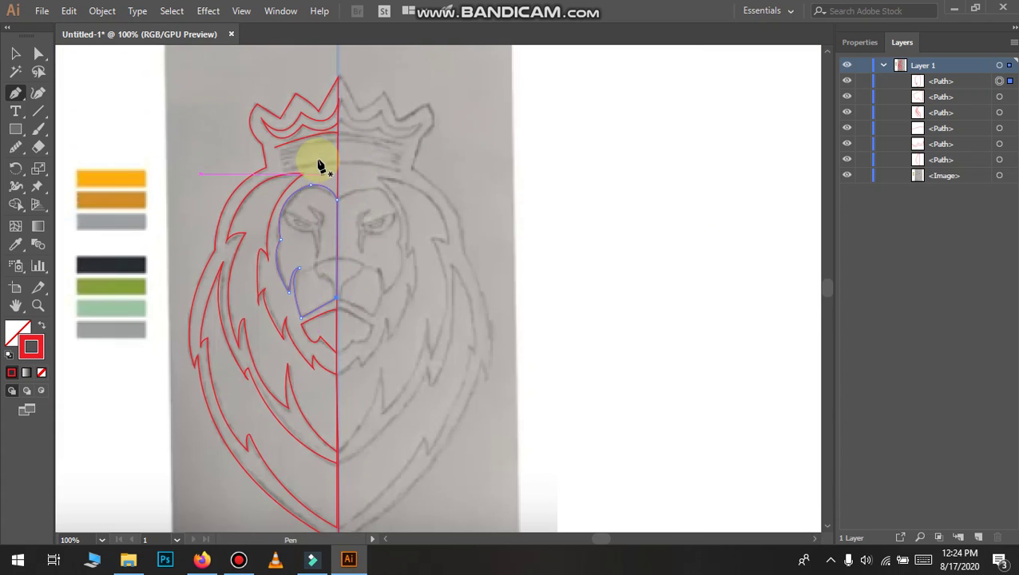
pyautogui.scroll(4, 307, 169)
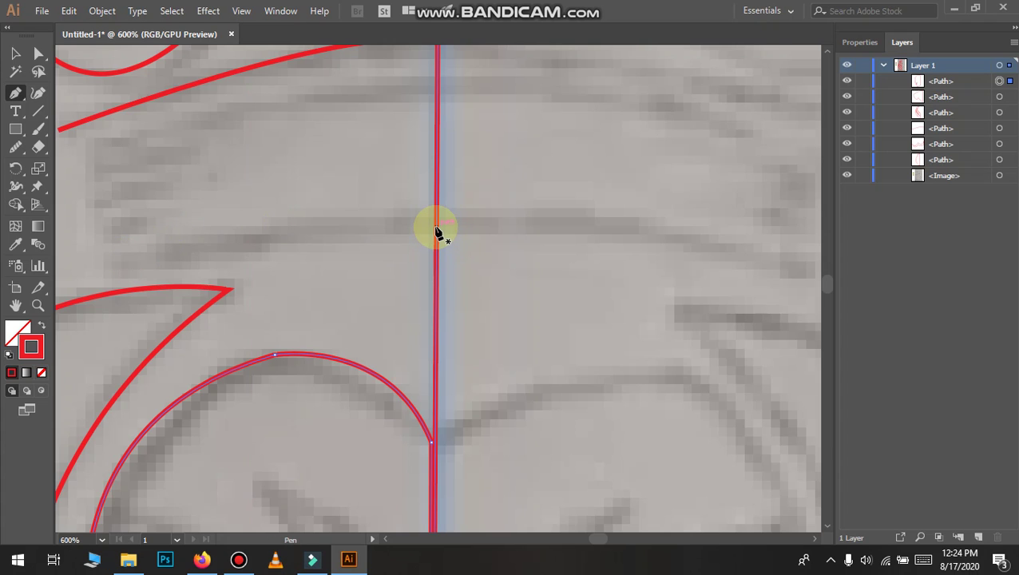
pyautogui.click(432, 227)
pyautogui.click(114, 274)
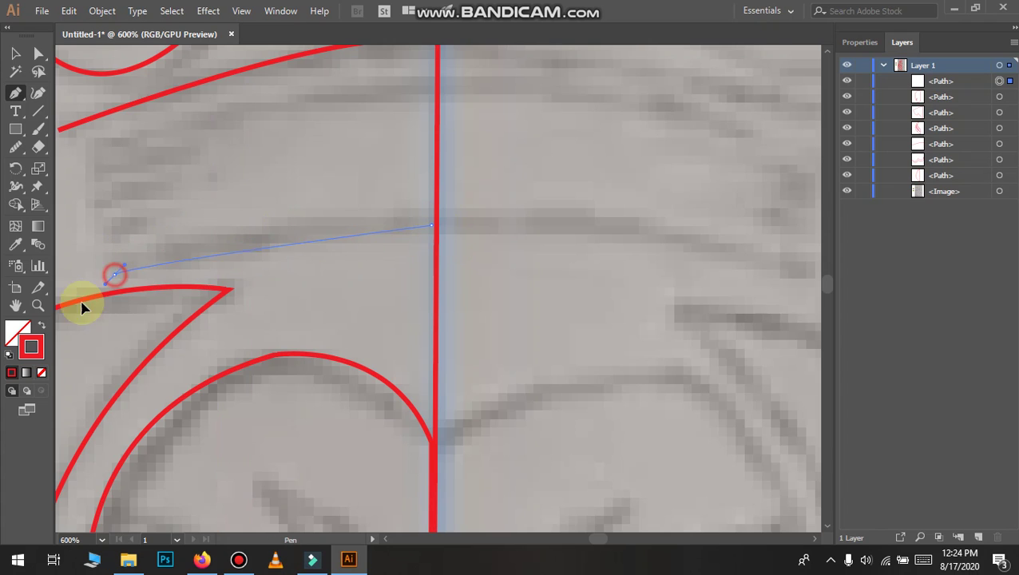
pyautogui.moveTo(82, 307)
pyautogui.mouseDown()
pyautogui.moveTo(131, 377)
pyautogui.moveTo(166, 350)
pyautogui.mouseUp()
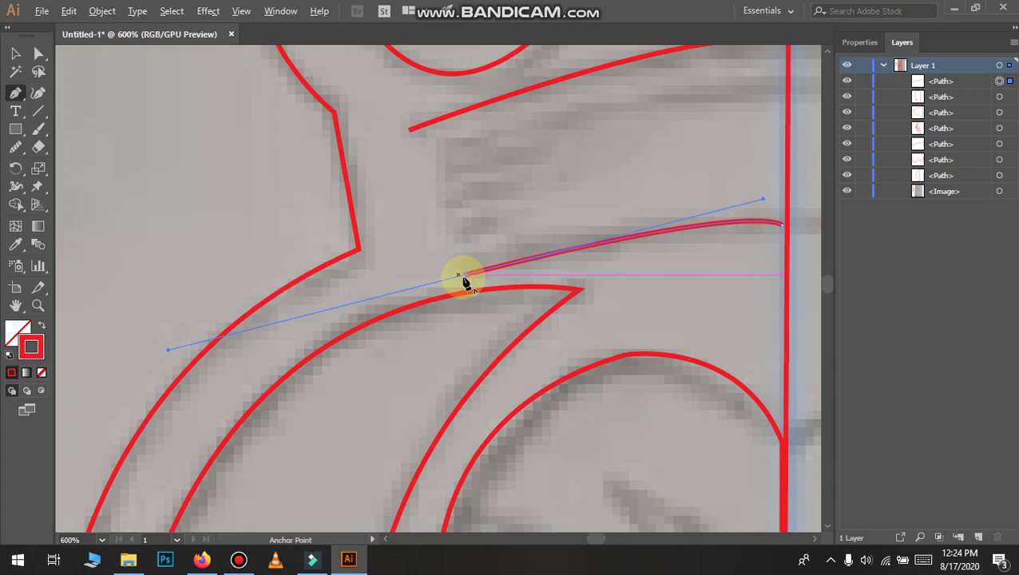
pyautogui.moveTo(465, 276)
pyautogui.mouseDown()
pyautogui.moveTo(467, 232)
pyautogui.moveTo(465, 247)
pyautogui.mouseUp()
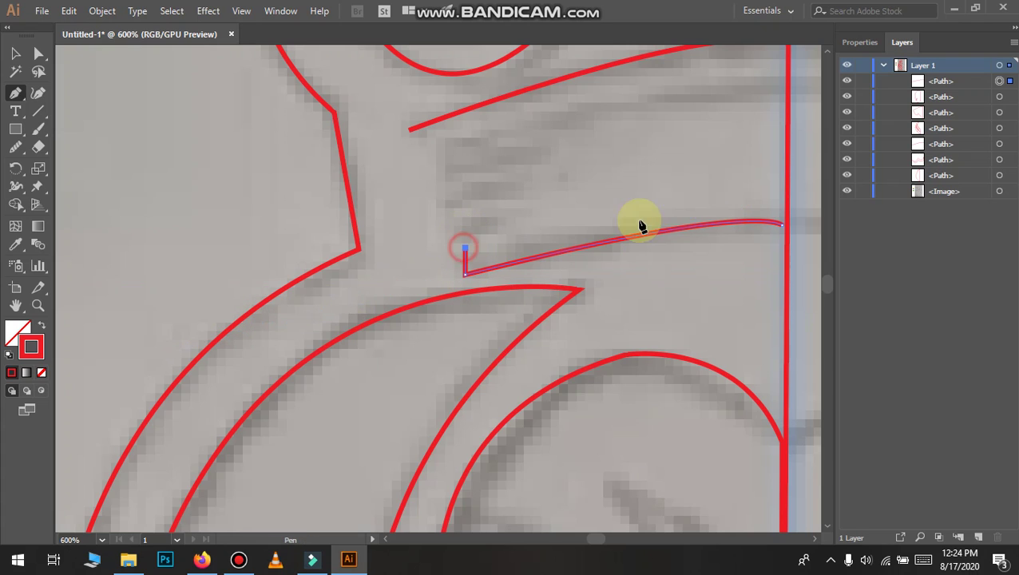
# Bring the band's lower edge back and close the shape at the centre line
pyautogui.moveTo(782, 211); pyautogui.dragTo(778, 235)
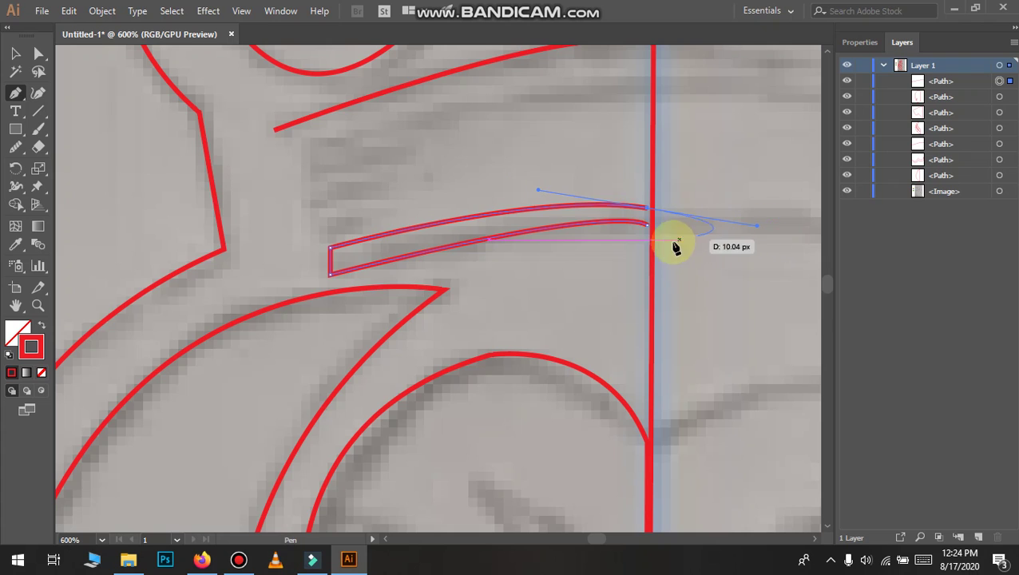
pyautogui.click(649, 226)
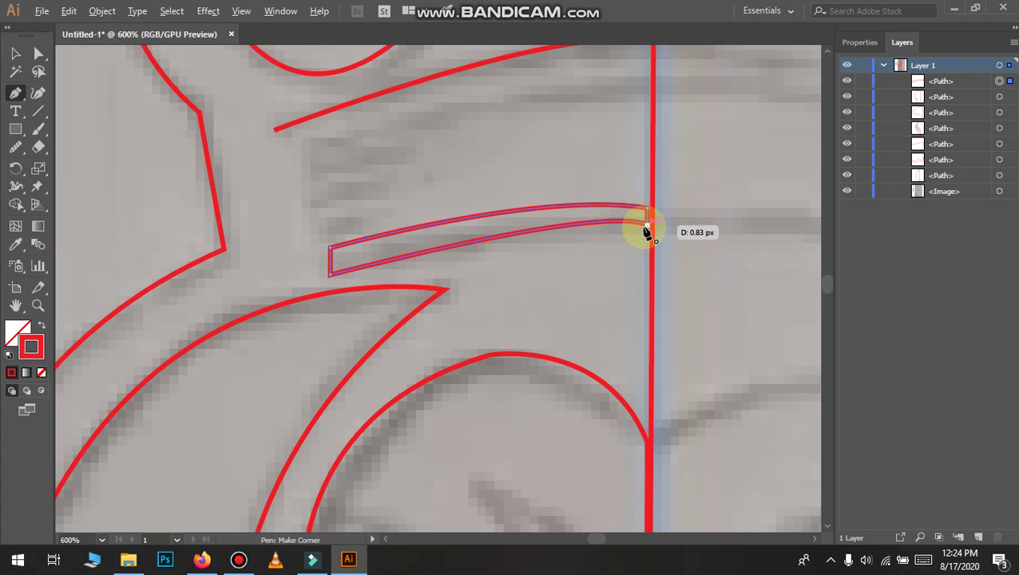
pyautogui.scroll(4, 644, 227)
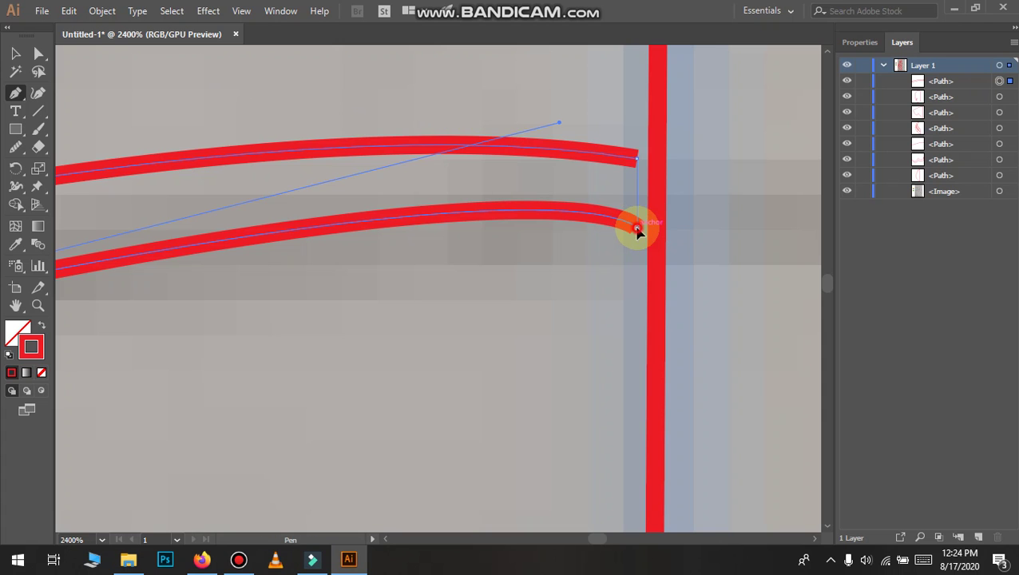
pyautogui.click(637, 230)
pyautogui.scroll(-4, 479, 223)
pyautogui.scroll(2, 383, 216)
pyautogui.scroll(-3, 334, 217)
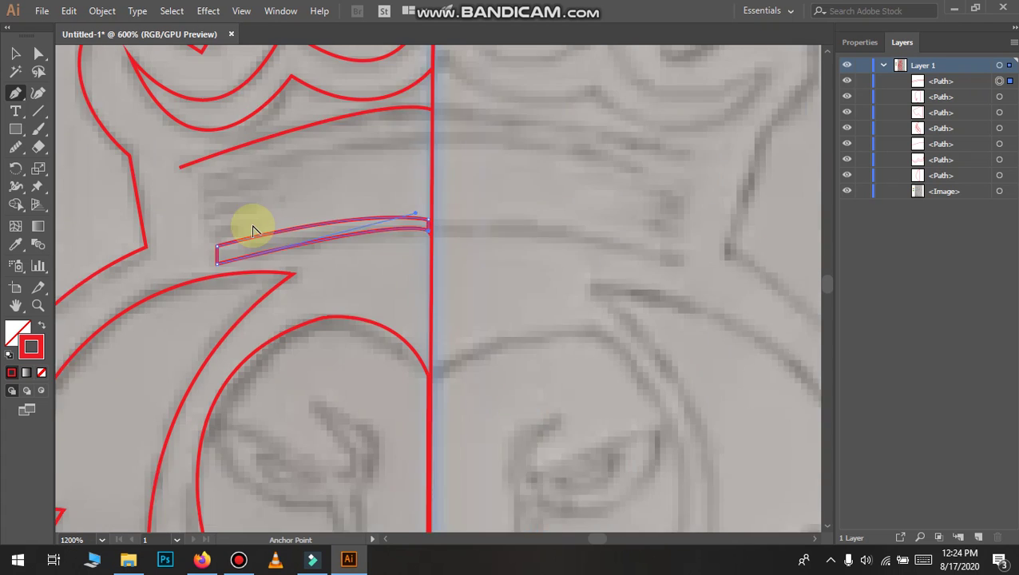
pyautogui.scroll(-1, 248, 208)
pyautogui.scroll(1, 263, 207)
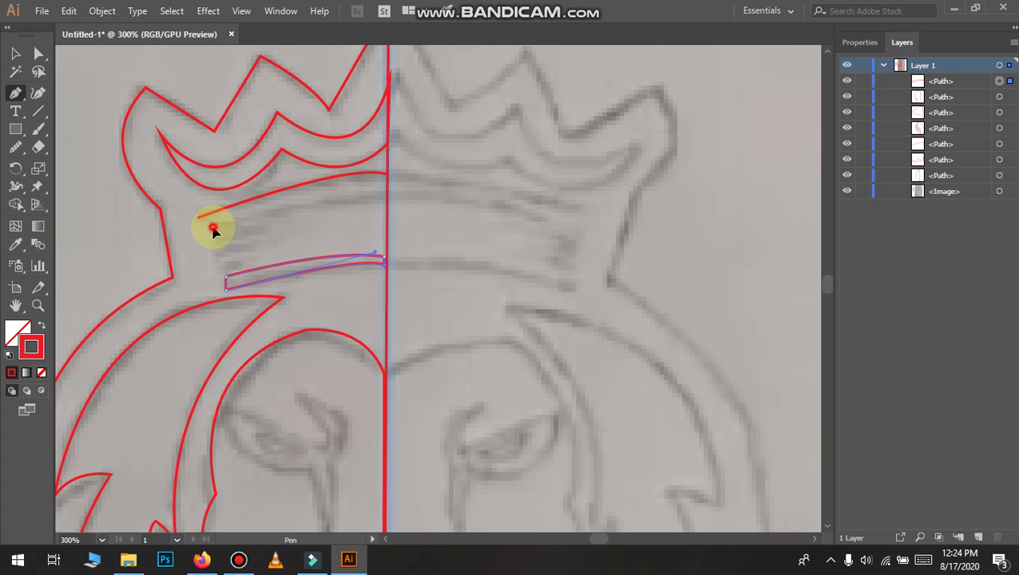
# Start a second stripe under the crown, placing its curved edge, left tip and lower-left corner
pyautogui.click(212, 228)
pyautogui.moveTo(382, 195)
pyautogui.mouseDown()
pyautogui.moveTo(387, 211)
pyautogui.moveTo(382, 204)
pyautogui.mouseUp()
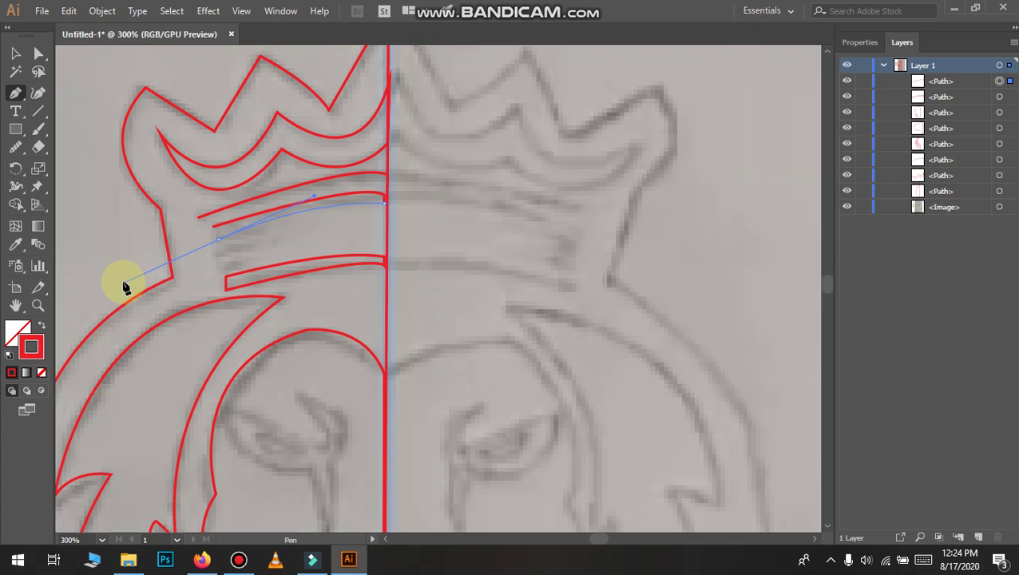
pyautogui.moveTo(124, 282); pyautogui.dragTo(124, 282)
pyautogui.scroll(3, 220, 242)
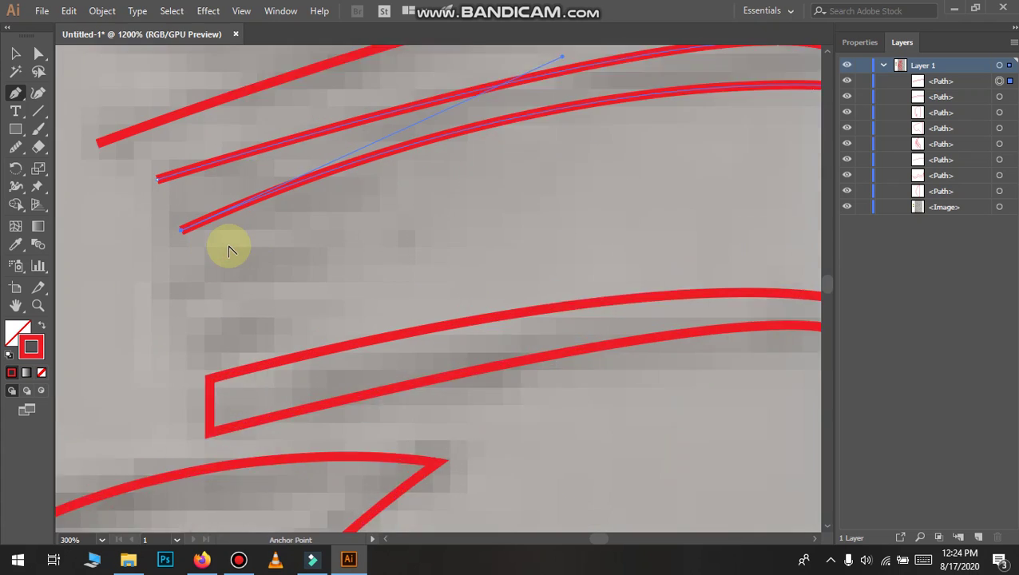
pyautogui.scroll(2, 230, 245)
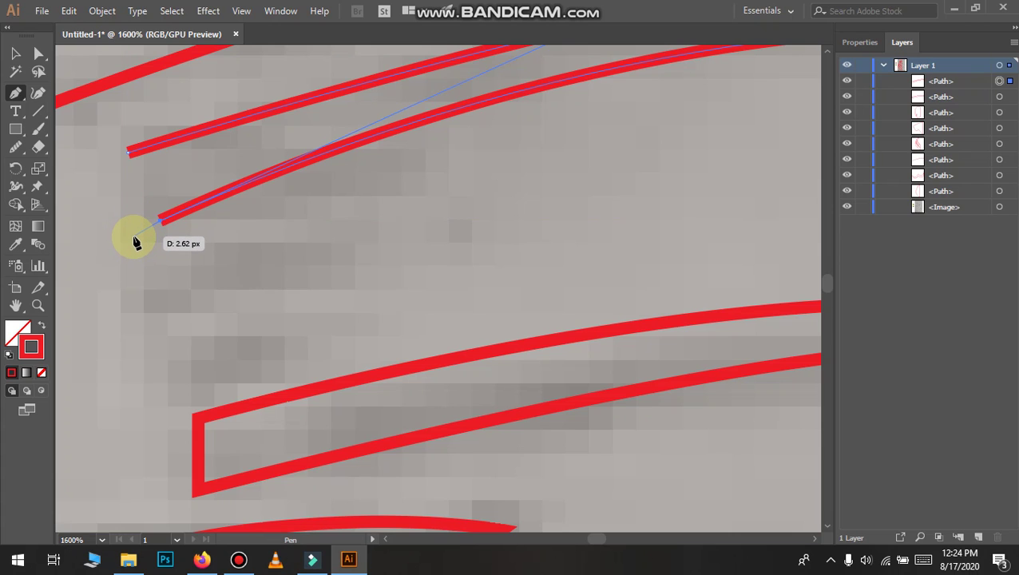
pyautogui.click(133, 235)
pyautogui.click(145, 301)
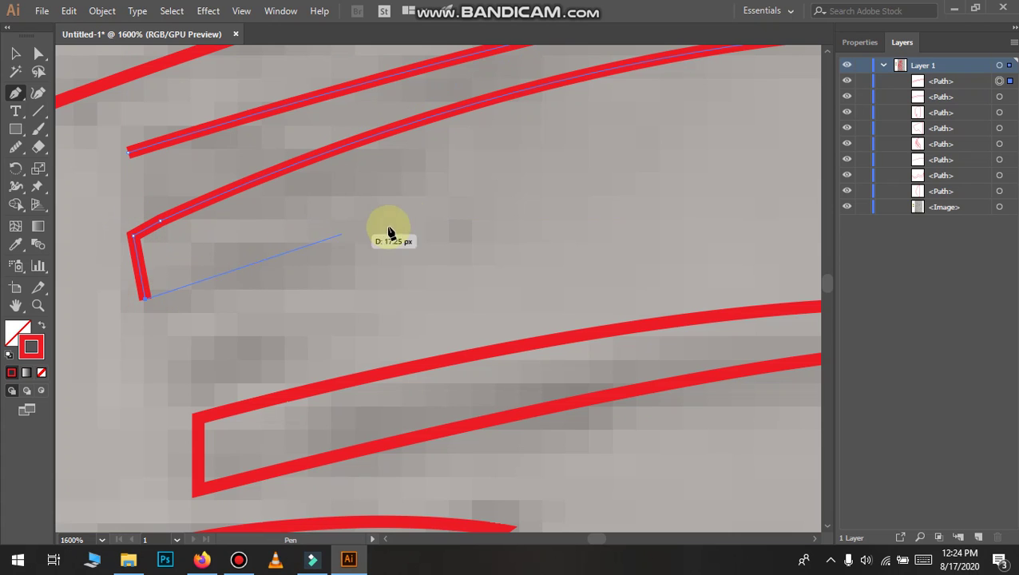
# Trace the stripe's lower edge with sharp corners and close it at its start point
pyautogui.click(561, 186)
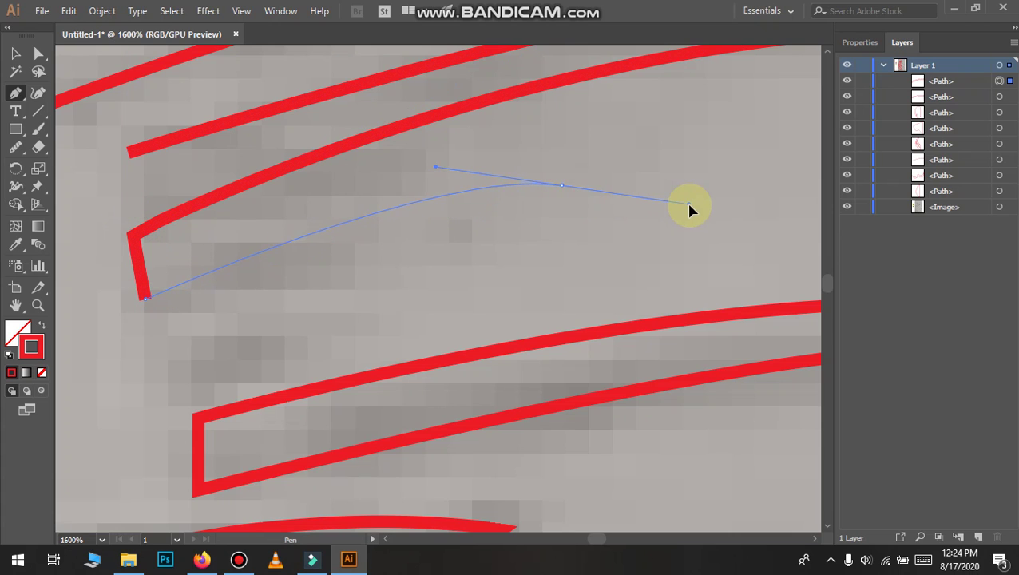
pyautogui.scroll(-3, 659, 223)
pyautogui.moveTo(603, 197); pyautogui.dragTo(661, 212)
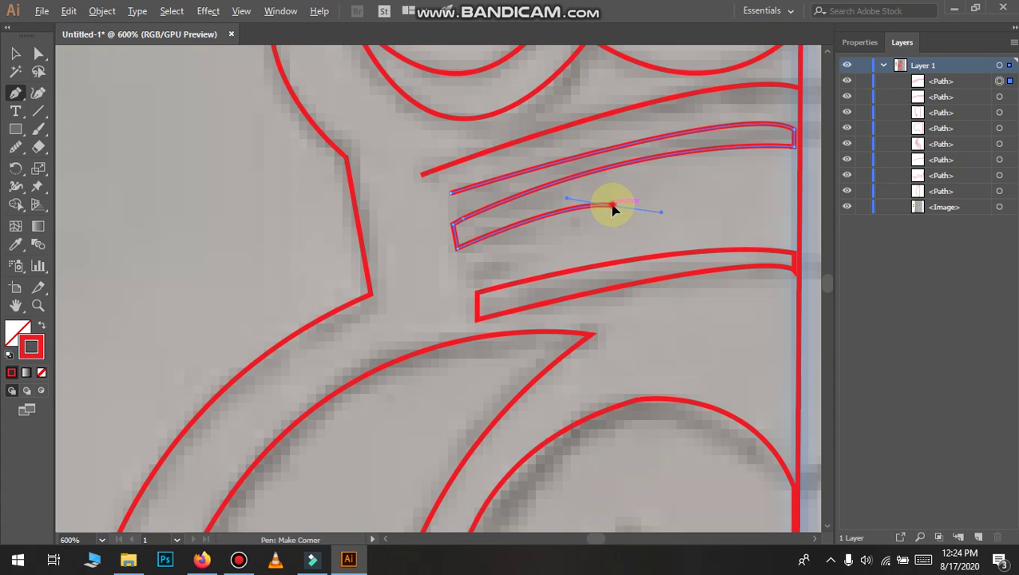
pyautogui.click(612, 206)
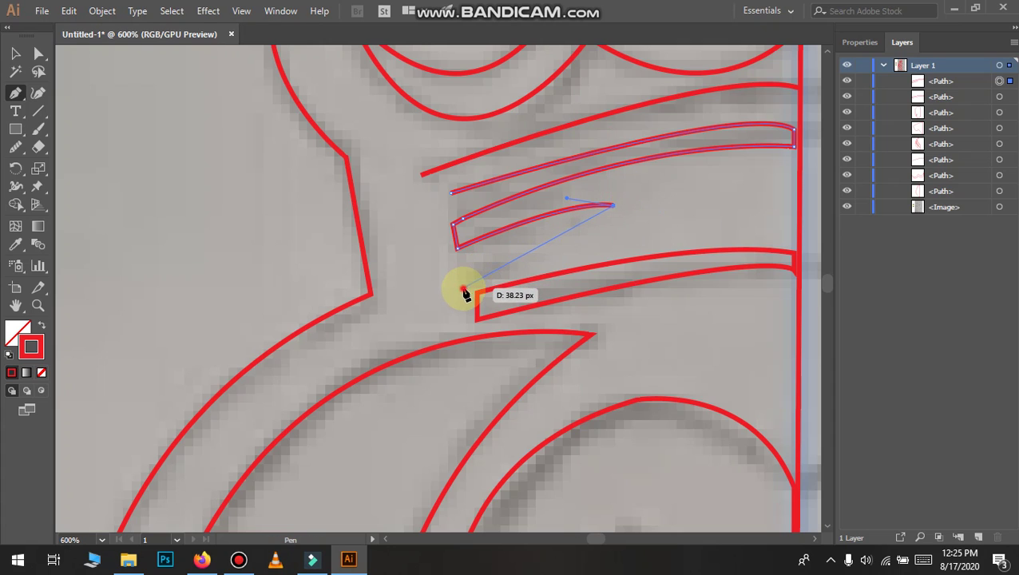
pyautogui.moveTo(466, 288); pyautogui.dragTo(477, 294)
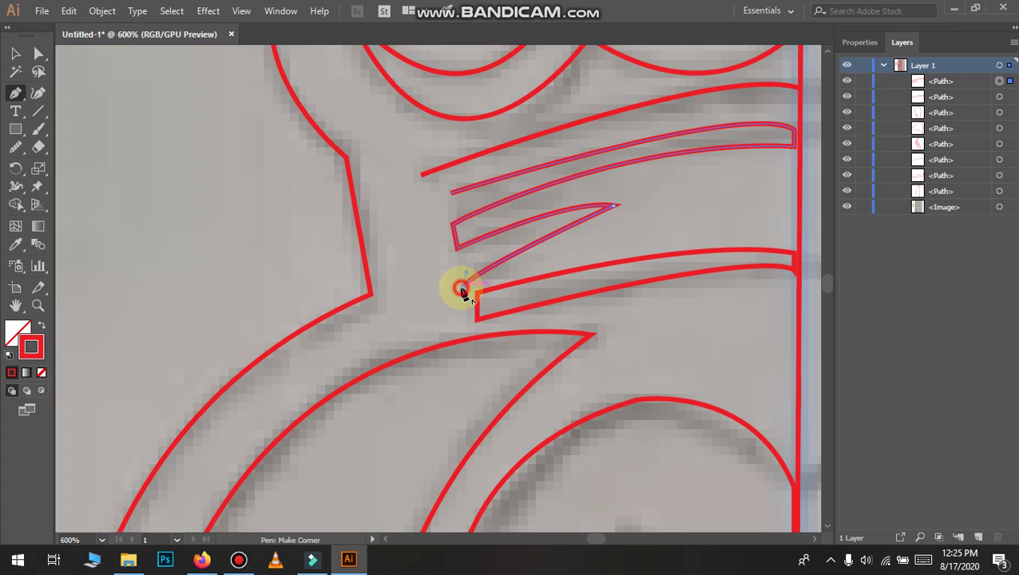
pyautogui.click(463, 289)
pyautogui.click(424, 177)
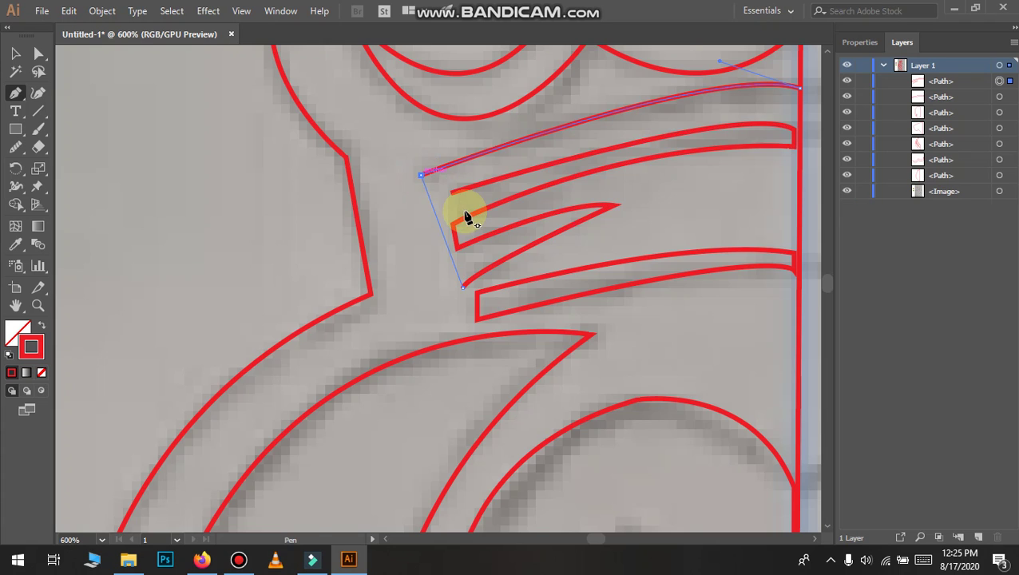
pyautogui.scroll(-3, 519, 200)
pyautogui.scroll(-2, 616, 208)
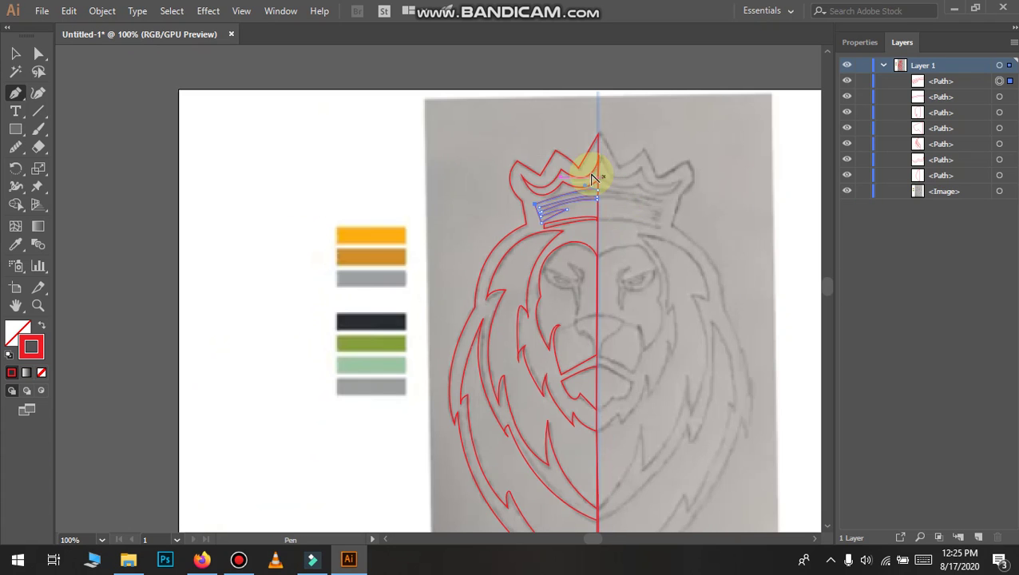
pyautogui.scroll(3, 587, 166)
pyautogui.scroll(1, 663, 211)
pyautogui.scroll(1, 667, 217)
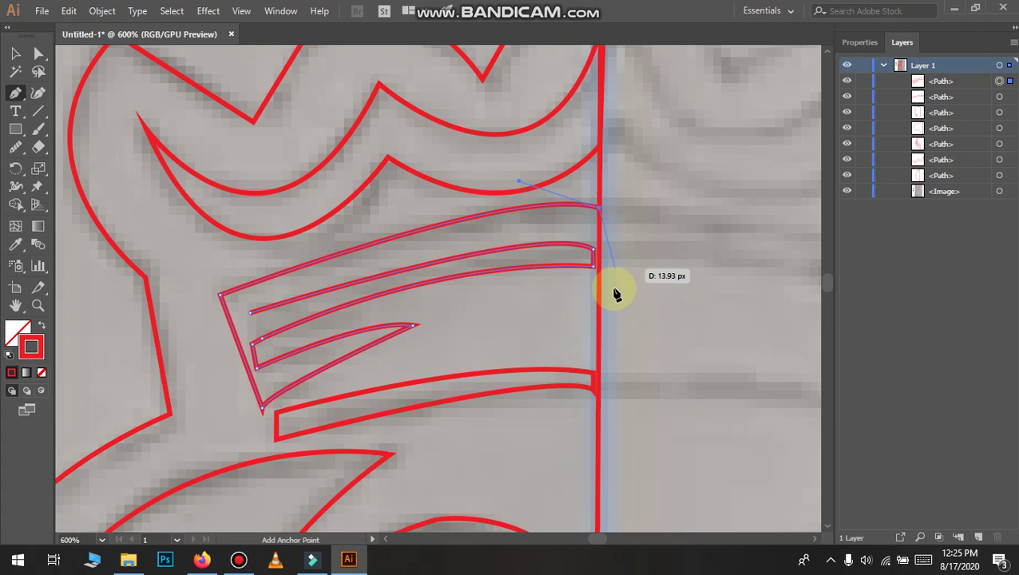
# Pen-trace the left nose bridge from the centre guide, with corner points at its left and top, closed at its start
pyautogui.scroll(-3, 335, 231)
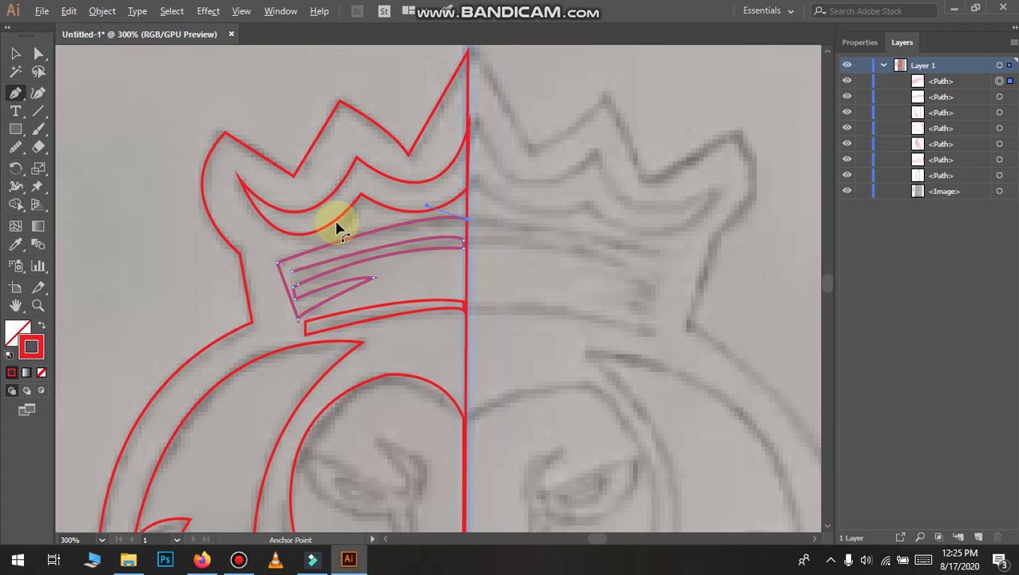
pyautogui.scroll(-2, 380, 182)
pyautogui.scroll(-1, 381, 182)
pyautogui.scroll(5, 399, 315)
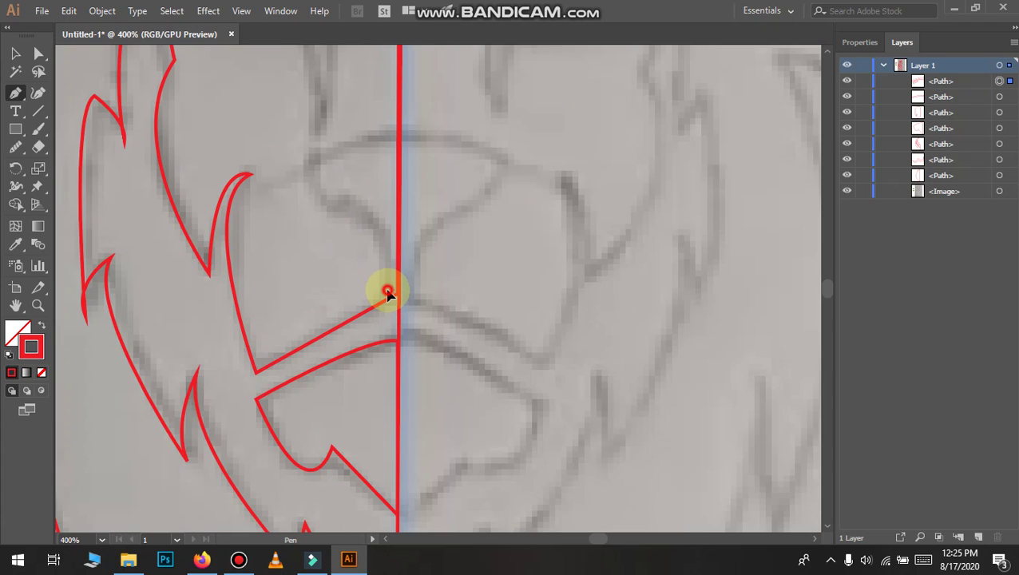
pyautogui.moveTo(387, 290); pyautogui.dragTo(380, 235)
pyautogui.moveTo(341, 197)
pyautogui.mouseDown()
pyautogui.moveTo(304, 194)
pyautogui.moveTo(283, 176)
pyautogui.moveTo(290, 120)
pyautogui.mouseUp()
pyautogui.click(341, 198)
pyautogui.click(305, 168)
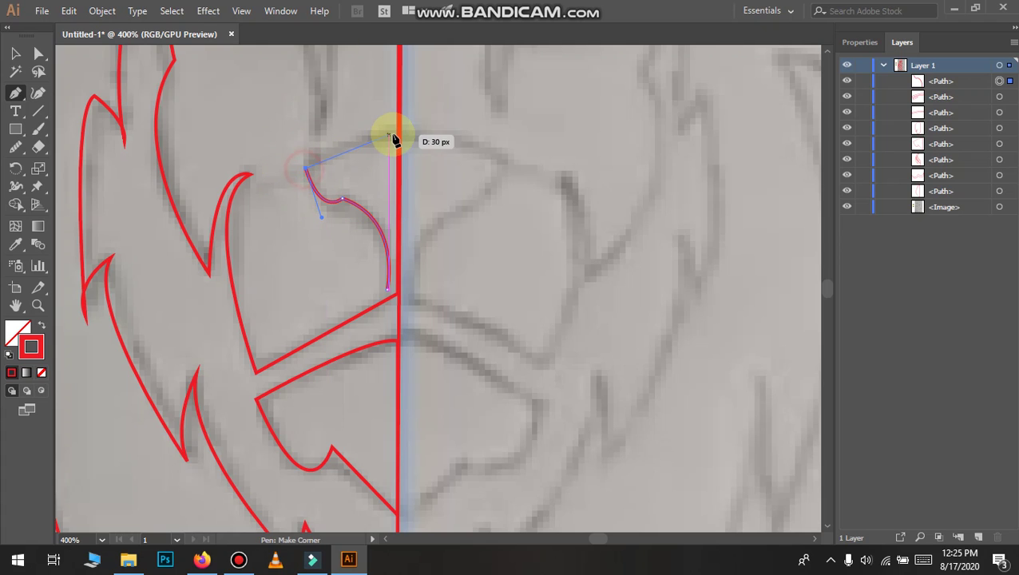
pyautogui.moveTo(396, 132)
pyautogui.mouseDown()
pyautogui.moveTo(411, 142)
pyautogui.moveTo(396, 131)
pyautogui.mouseUp()
pyautogui.click(397, 133)
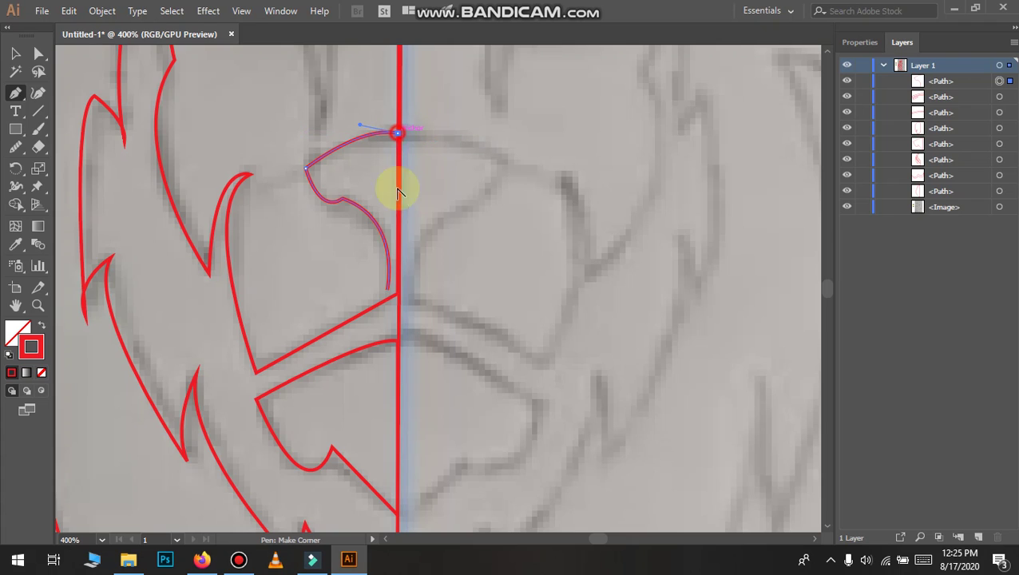
pyautogui.click(397, 296)
pyautogui.scroll(-2, 353, 188)
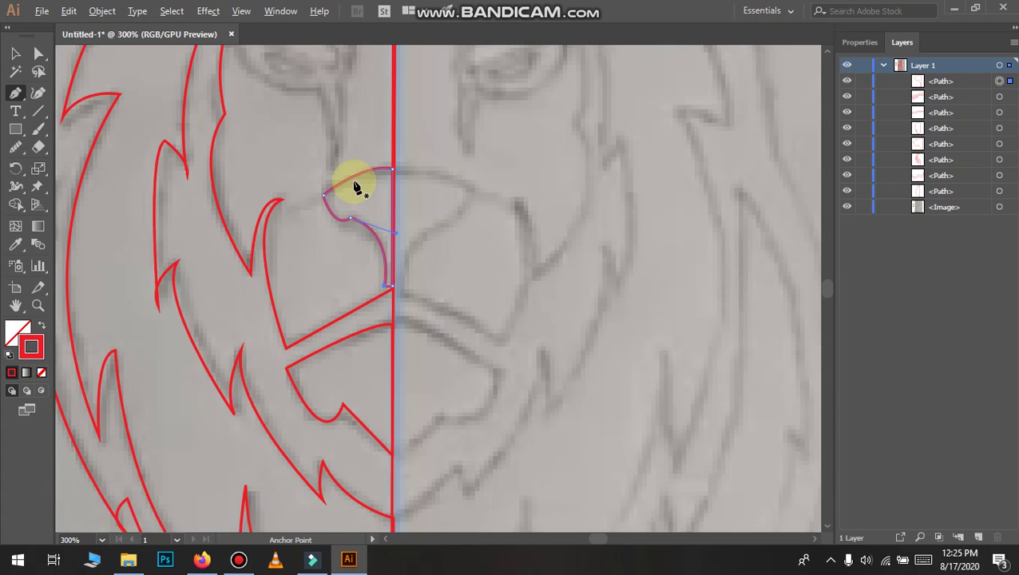
pyautogui.scroll(2, 261, 188)
pyautogui.scroll(1, 400, 257)
# Trace the eye drop up from its lower tip to the pointed eye top and a corner inner fold
pyautogui.click(401, 340)
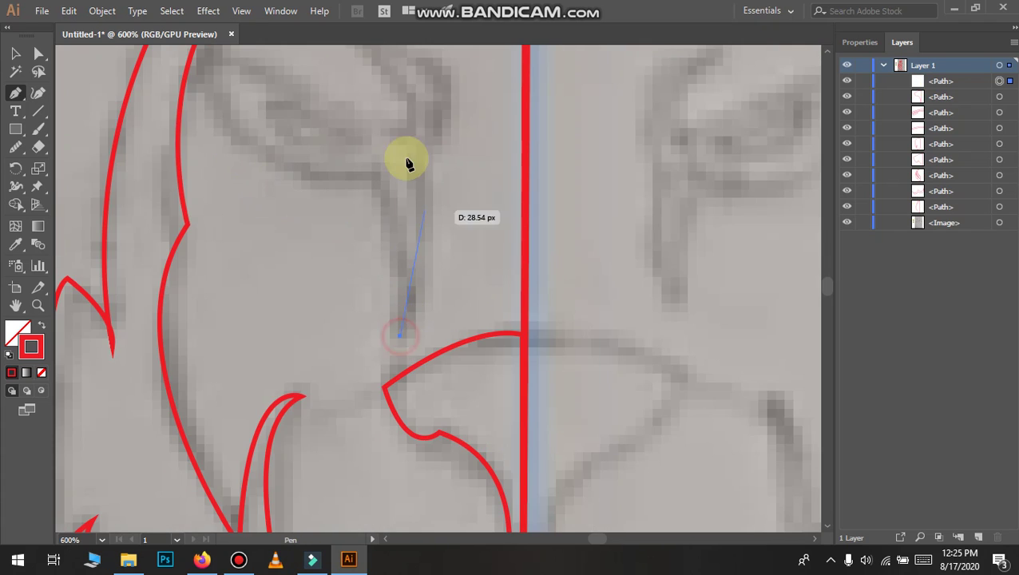
pyautogui.moveTo(432, 155); pyautogui.dragTo(407, 52)
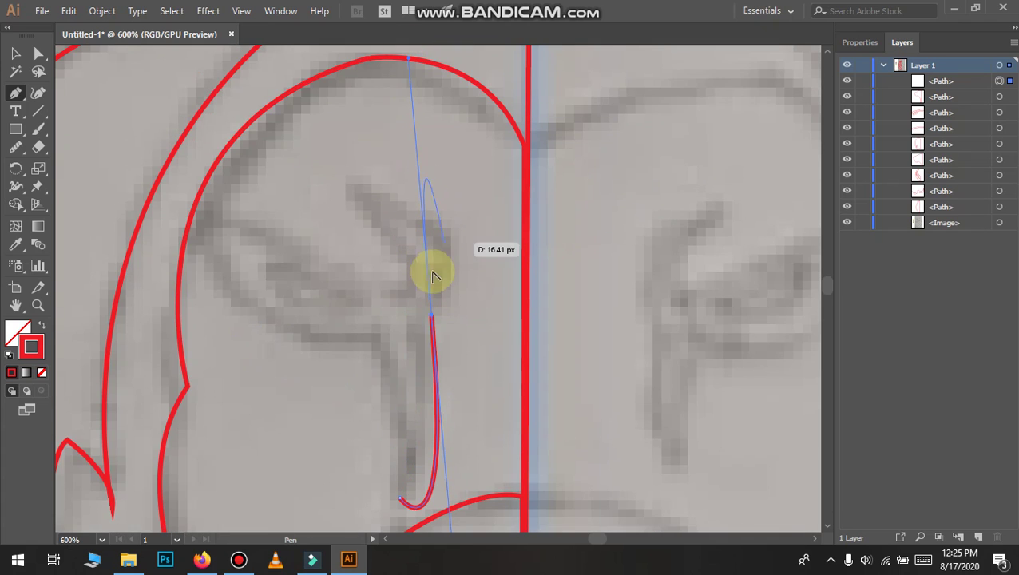
pyautogui.click(431, 314)
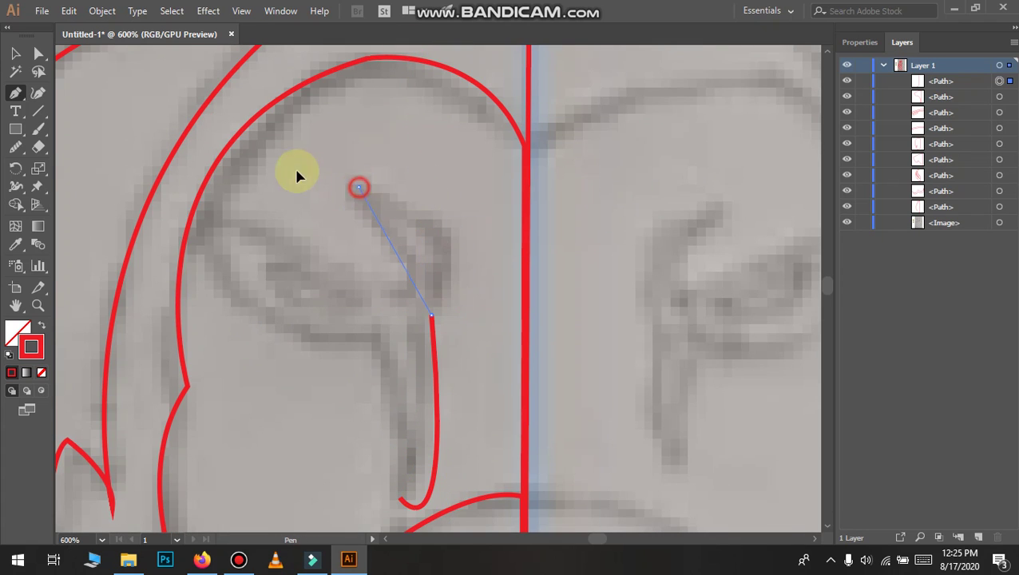
pyautogui.moveTo(358, 187); pyautogui.dragTo(211, 156)
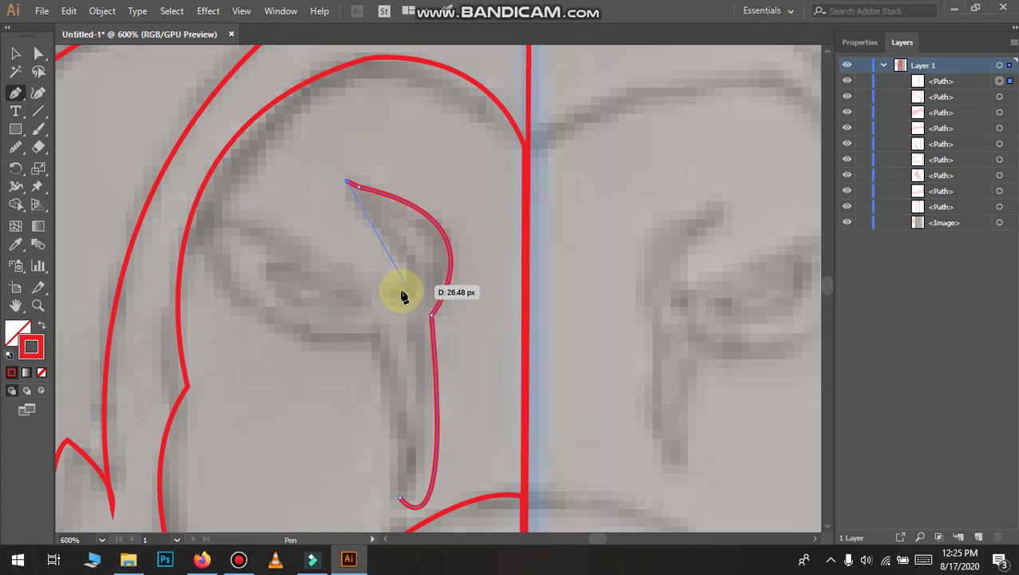
pyautogui.moveTo(394, 296); pyautogui.dragTo(365, 298)
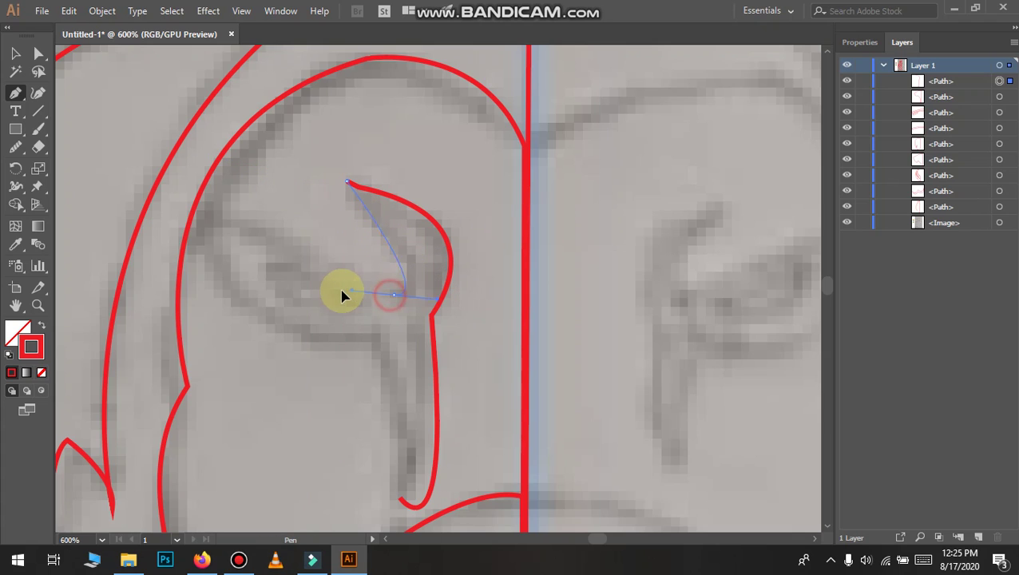
pyautogui.click(394, 297)
# Sweep the eye outline to its cornered left end and back along the lower eyelid
pyautogui.moveTo(224, 214)
pyautogui.mouseDown()
pyautogui.moveTo(199, 229)
pyautogui.moveTo(212, 274)
pyautogui.mouseUp()
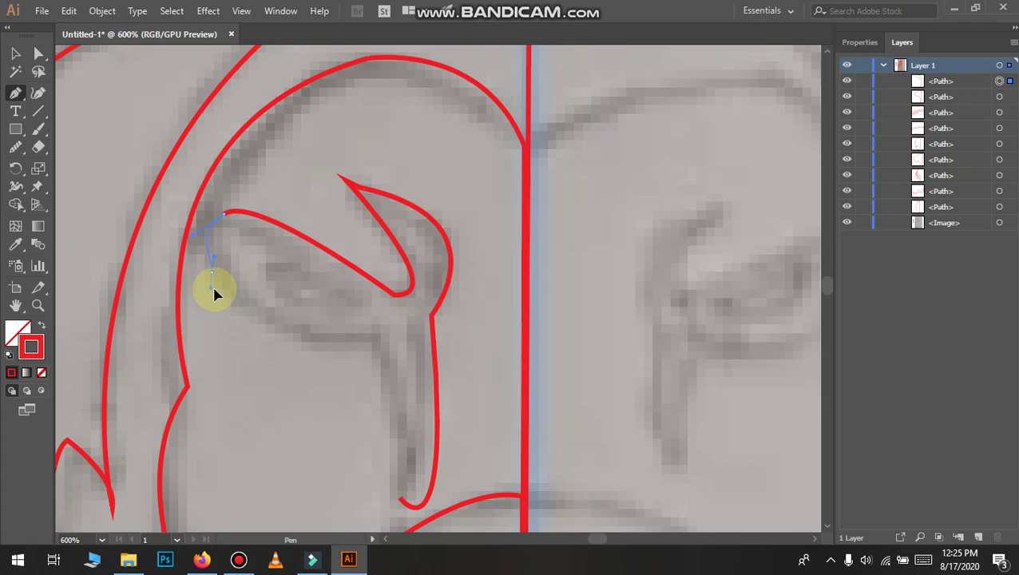
pyautogui.moveTo(227, 295); pyautogui.dragTo(217, 279)
pyautogui.click(212, 274)
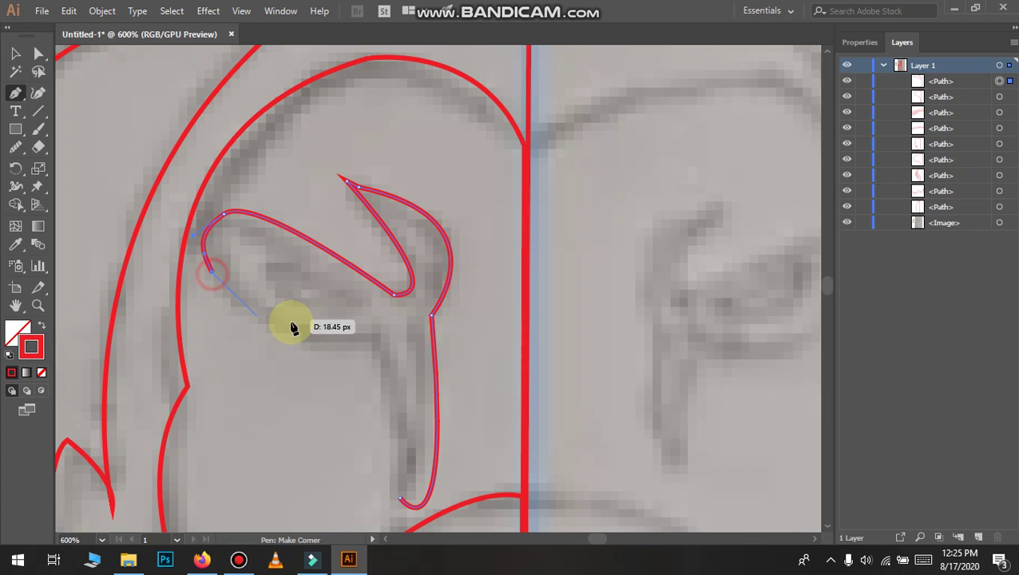
pyautogui.moveTo(490, 334); pyautogui.dragTo(489, 332)
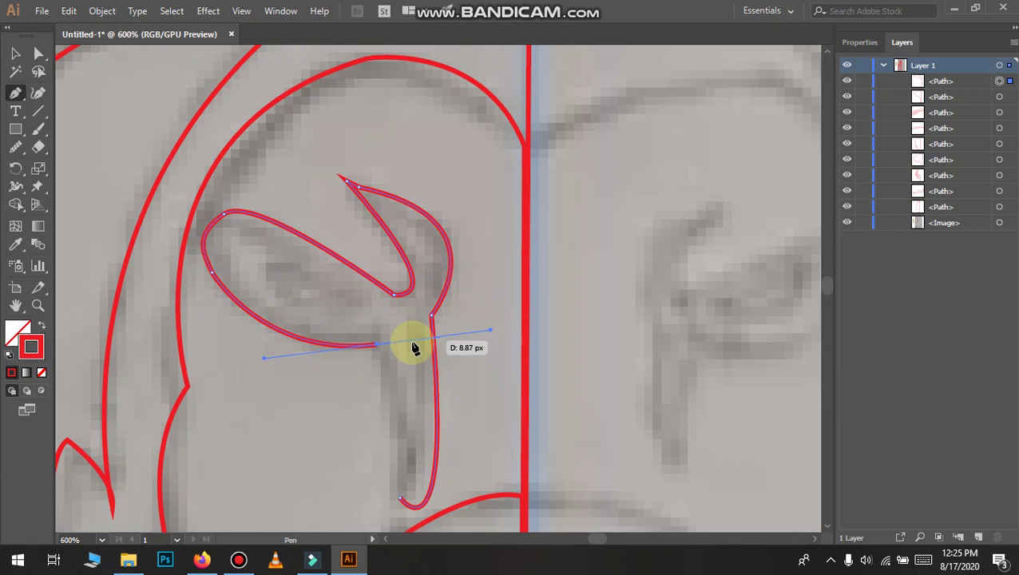
pyautogui.click(380, 347)
# Draw and close the small curved inner eye shape inside the eye
pyautogui.scroll(-3, 382, 344)
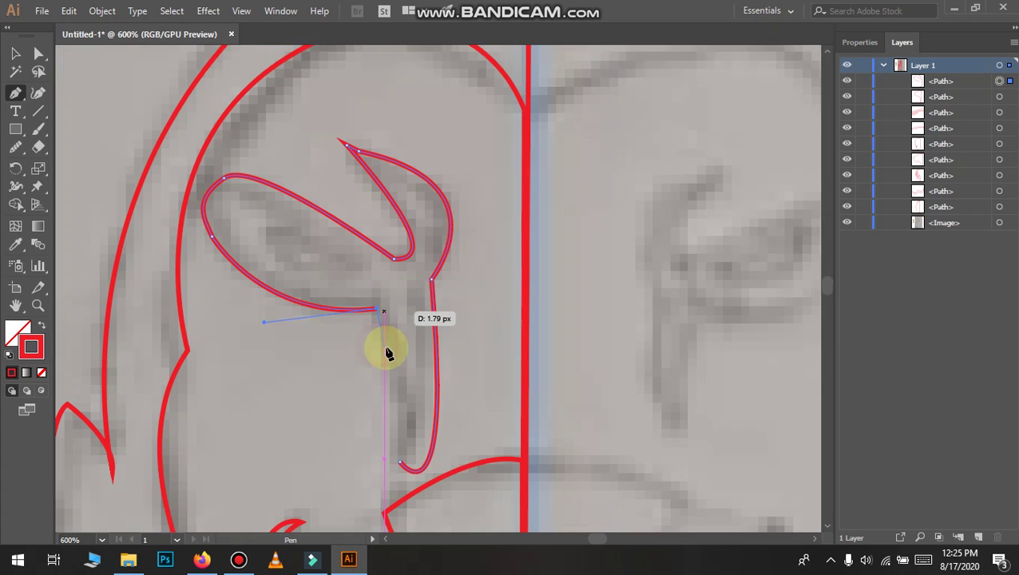
pyautogui.moveTo(400, 428); pyautogui.dragTo(432, 456)
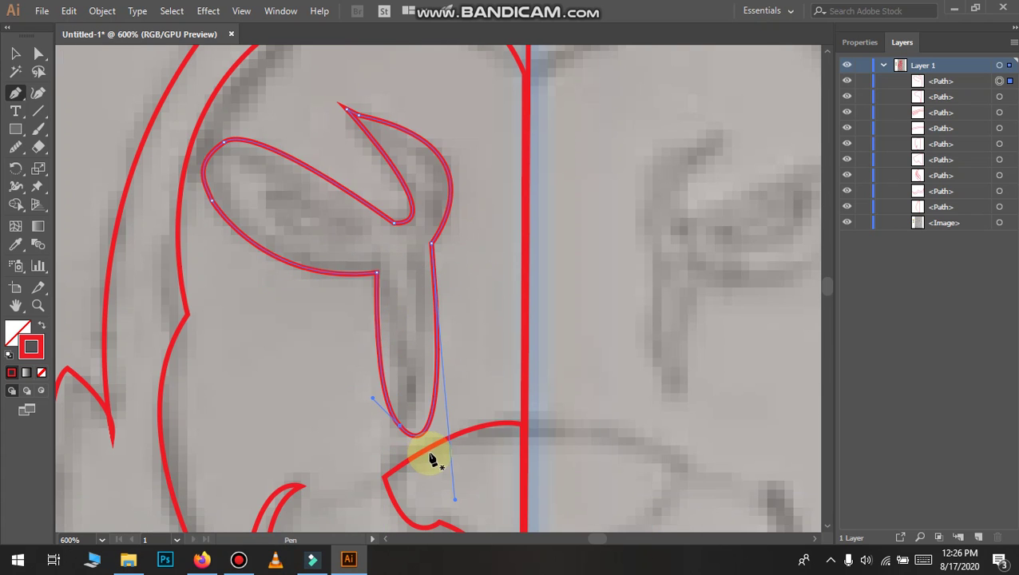
pyautogui.scroll(-2, 412, 391)
pyautogui.scroll(-2, 412, 365)
pyautogui.scroll(3, 439, 298)
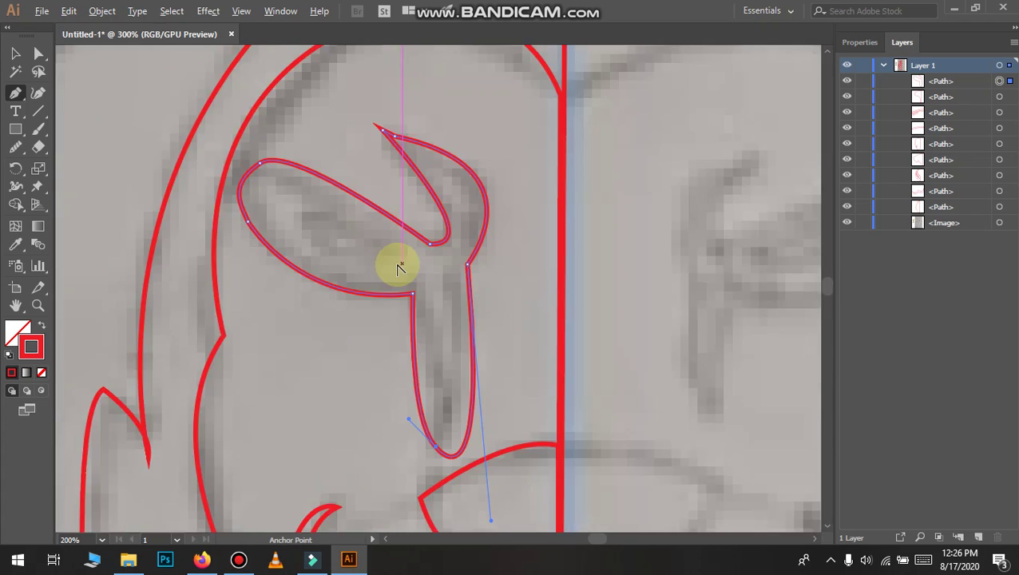
pyautogui.scroll(3, 182, 193)
pyautogui.scroll(2, 182, 182)
pyautogui.scroll(-5, 177, 177)
pyautogui.hscroll(-1, 177, 176)
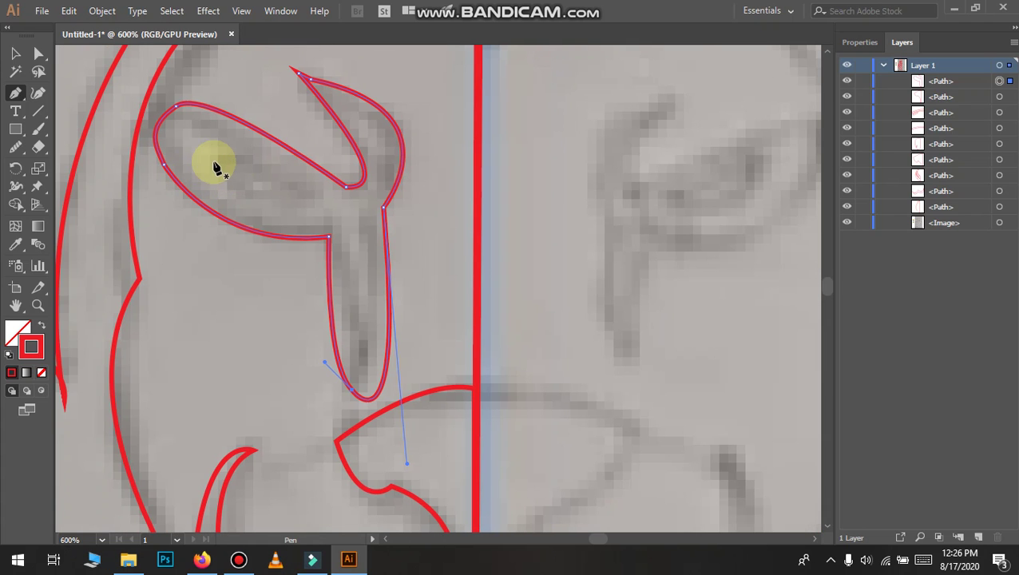
pyautogui.click(213, 160)
pyautogui.moveTo(316, 201); pyautogui.dragTo(312, 249)
pyautogui.moveTo(313, 204); pyautogui.dragTo(224, 173)
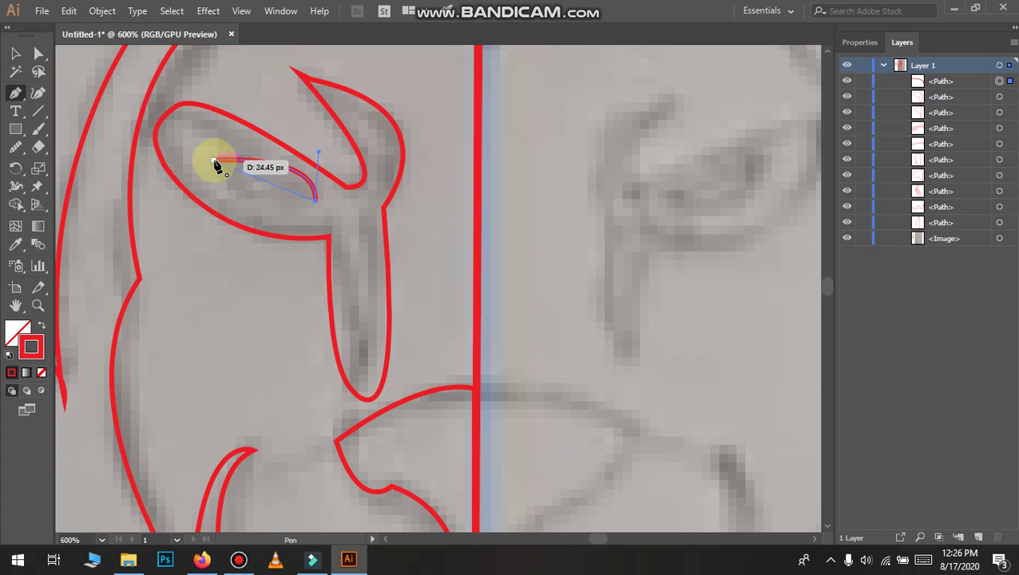
pyautogui.click(214, 163)
# With the Selection tool, select the outermost silhouette path of the traced lion half
pyautogui.scroll(-5, 361, 288)
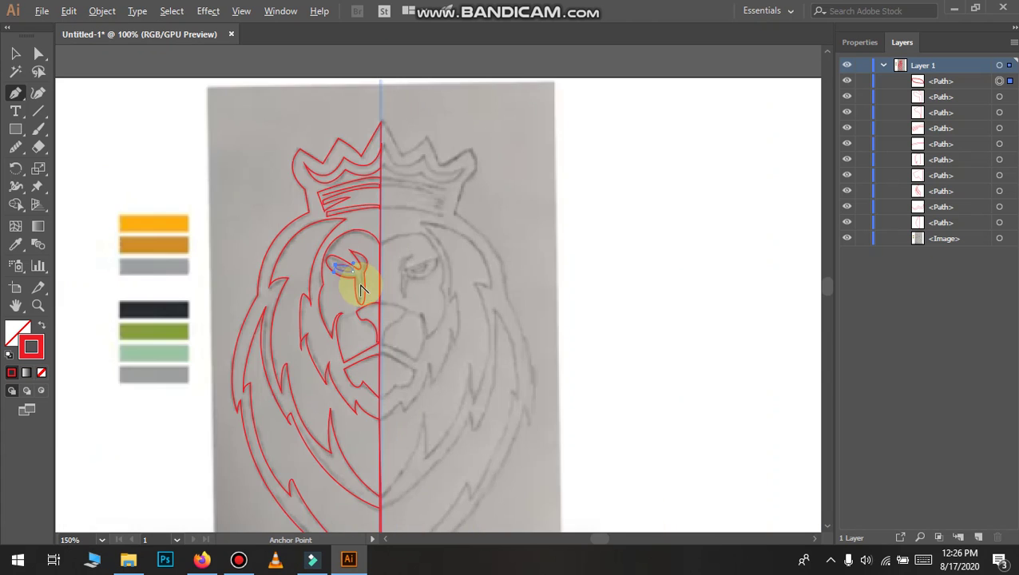
pyautogui.scroll(-1, 361, 289)
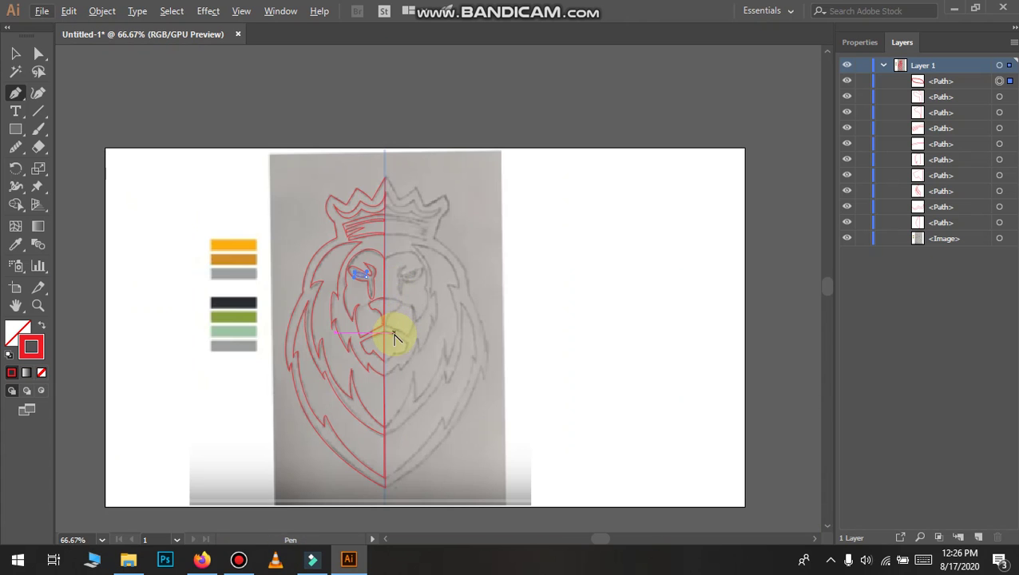
pyautogui.scroll(2, 393, 340)
pyautogui.scroll(-1, 393, 338)
pyautogui.scroll(-1, 393, 338)
pyautogui.scroll(1, 395, 338)
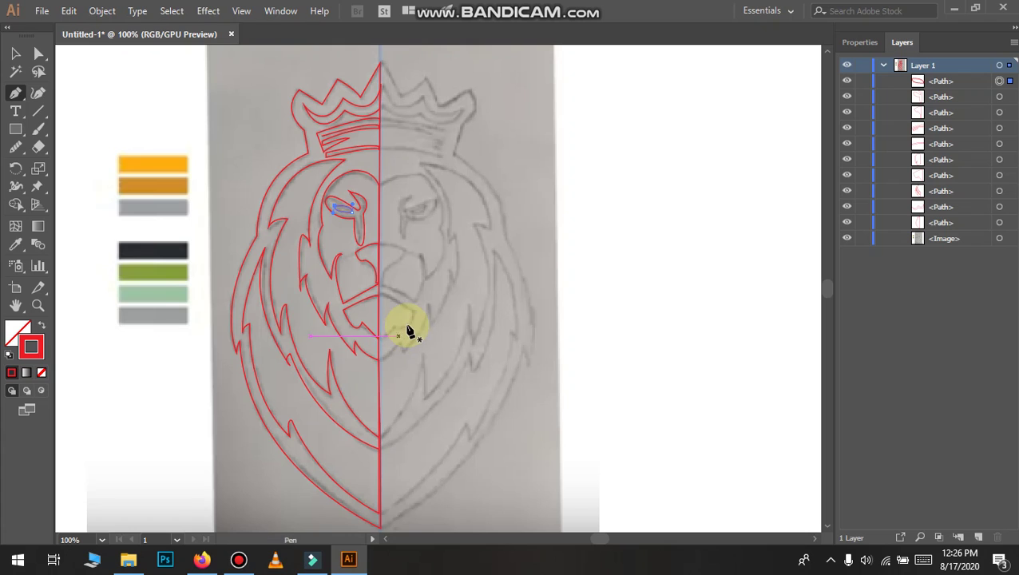
pyautogui.click(239, 558)
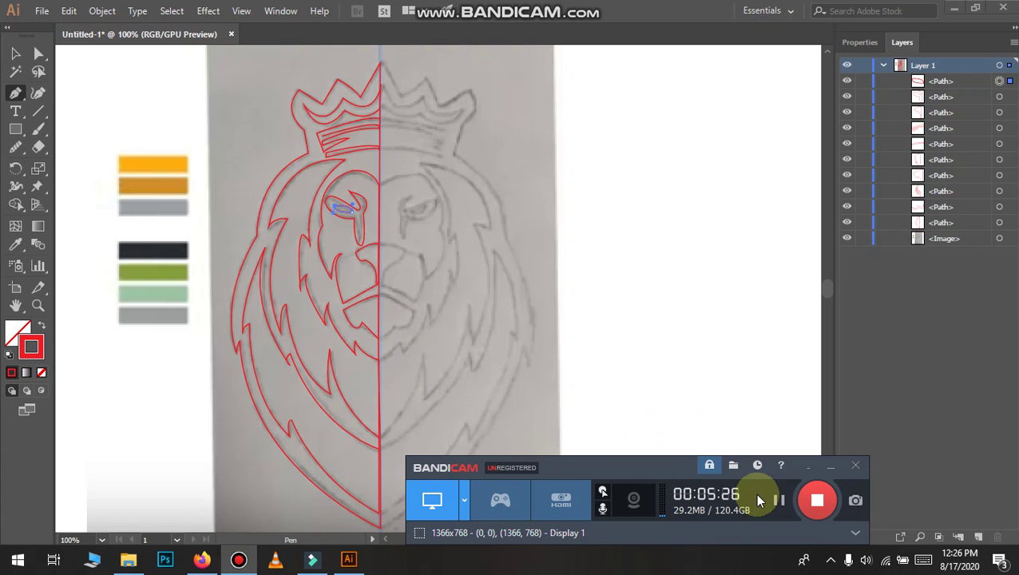
pyautogui.click(252, 166)
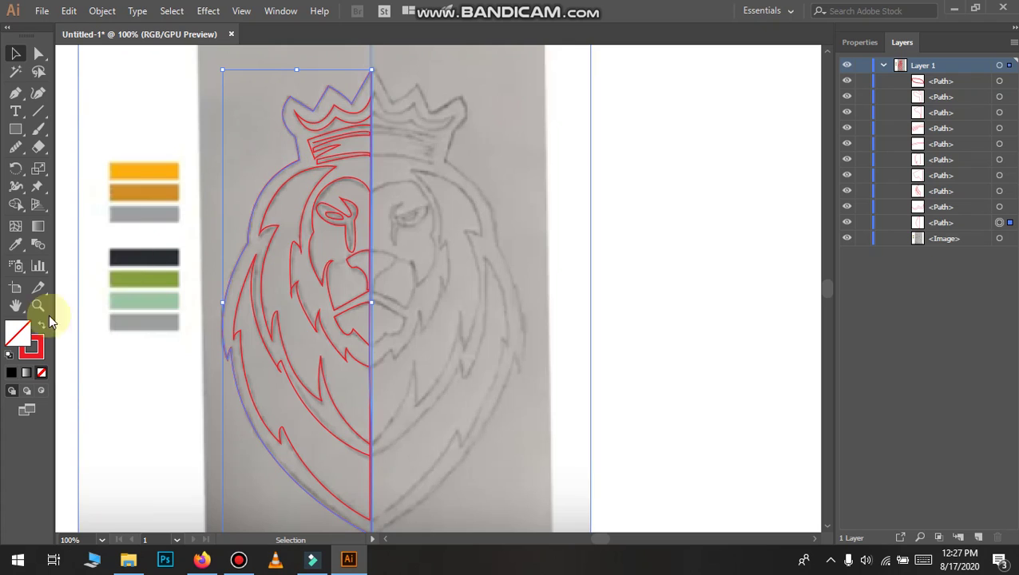
# Fill the traced lion-half silhouette with solid black
pyautogui.click(12, 373)
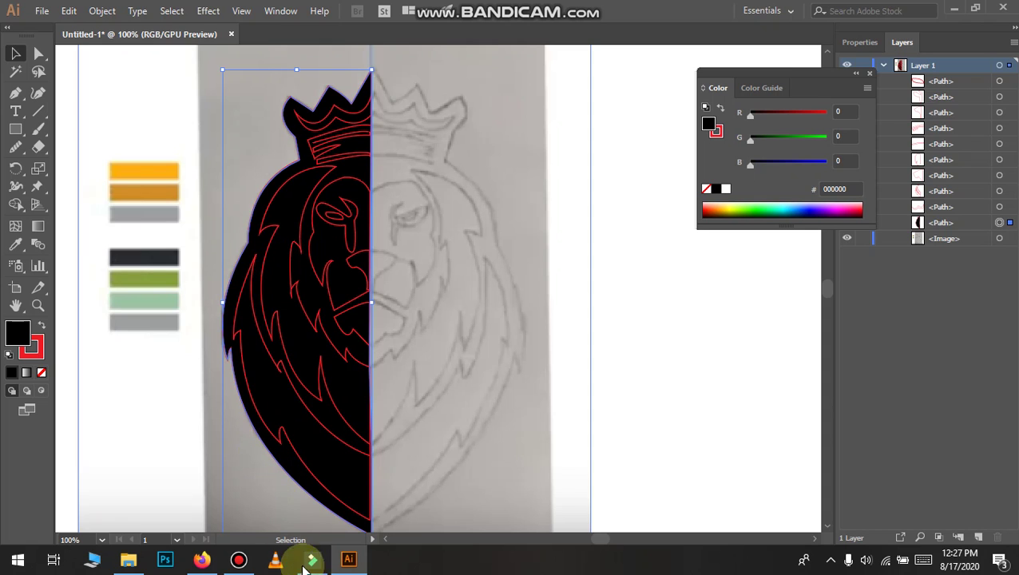
pyautogui.click(239, 559)
pyautogui.click(780, 501)
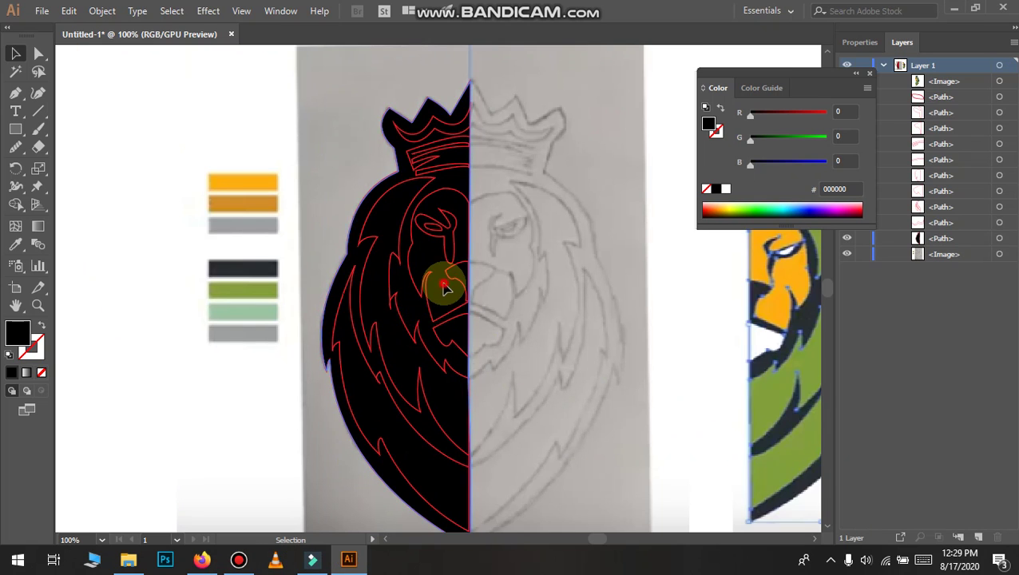
# Select the small inner eye shape and fill it white
pyautogui.click(464, 288)
pyautogui.click(426, 293)
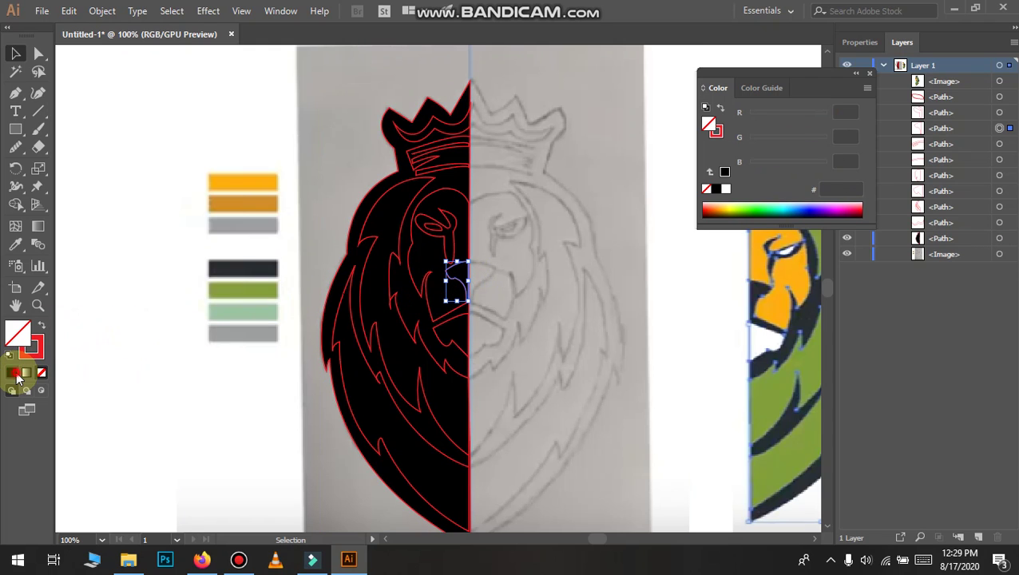
pyautogui.click(452, 248)
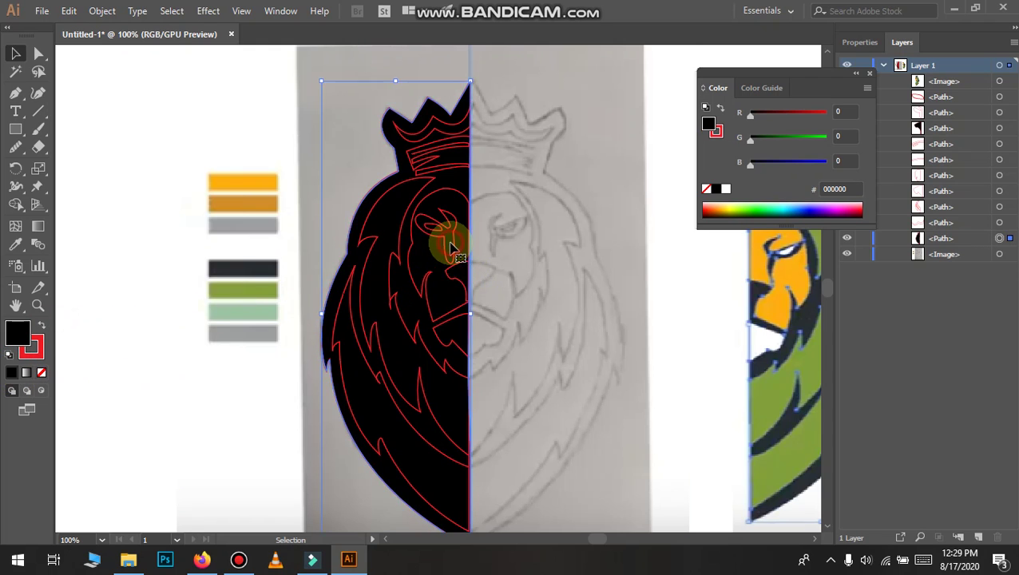
pyautogui.click(447, 236)
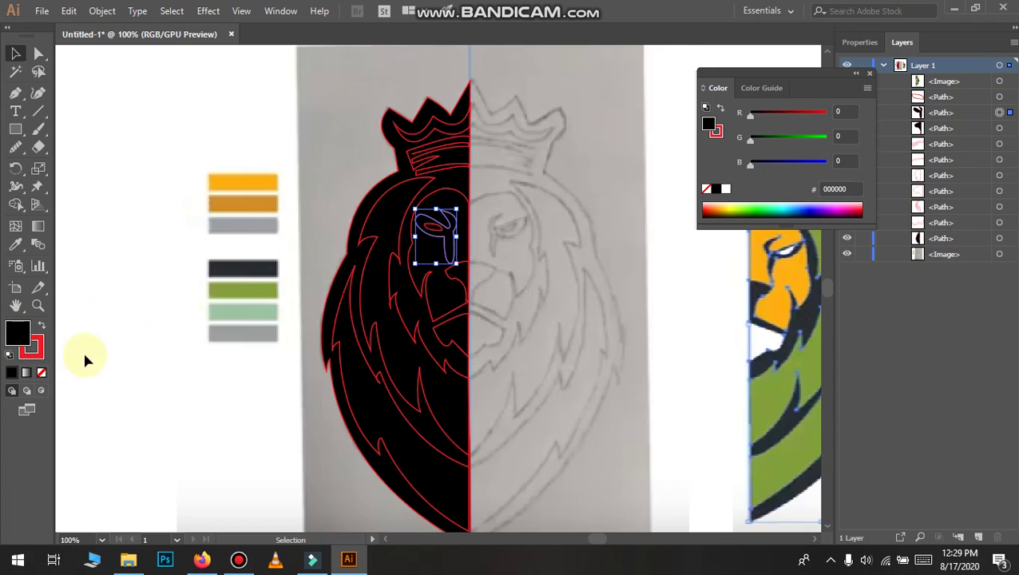
pyautogui.click(432, 226)
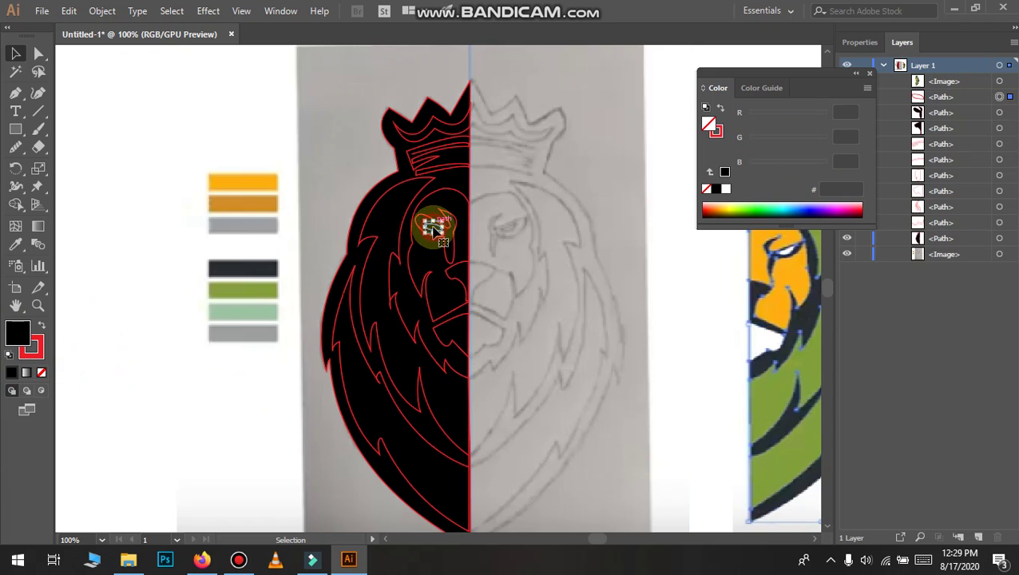
pyautogui.click(13, 372)
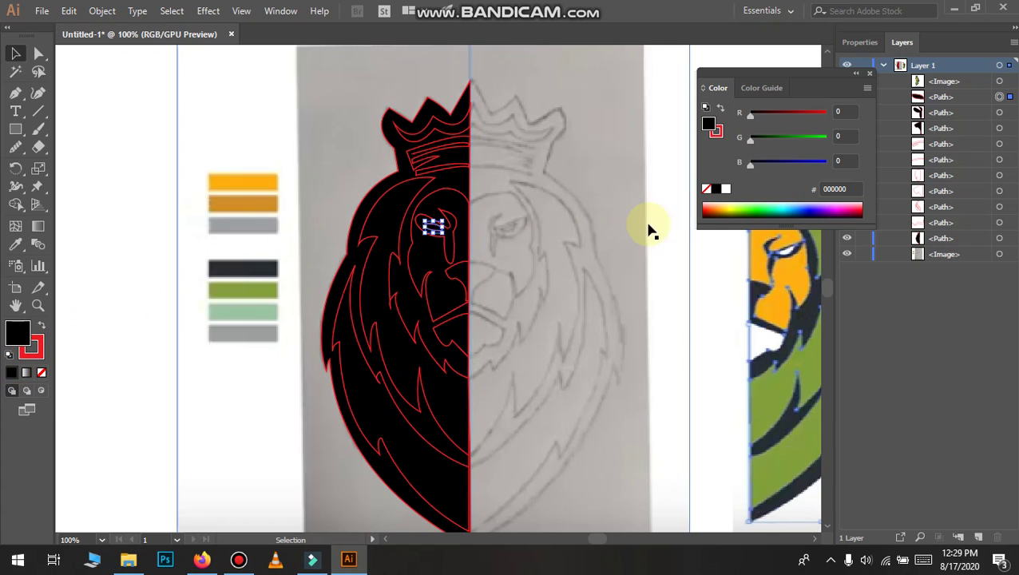
pyautogui.click(725, 190)
# Deselect, then click through the half-lion paths to select the face shape
pyautogui.click(317, 157)
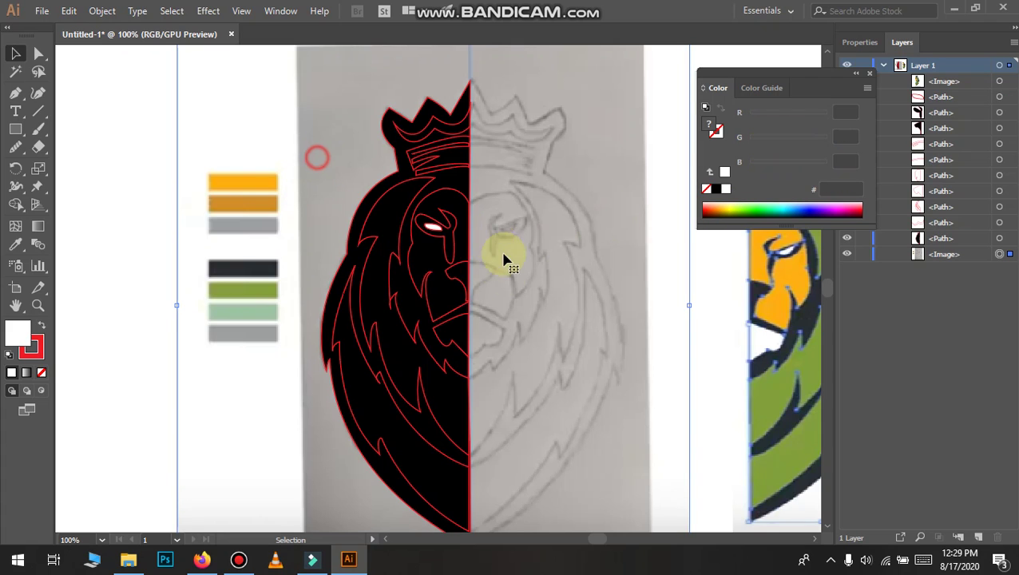
pyautogui.click(456, 293)
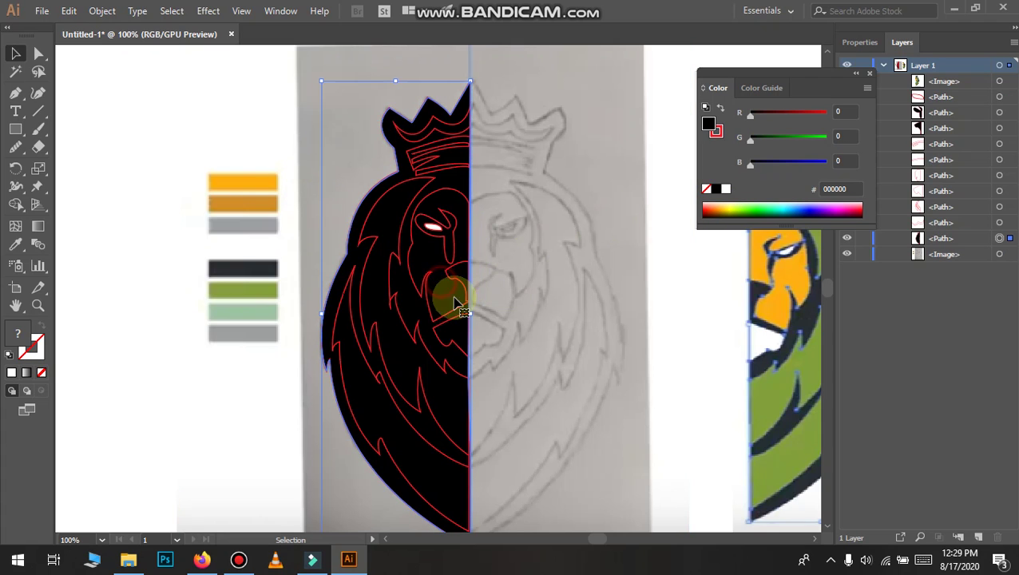
pyautogui.click(466, 289)
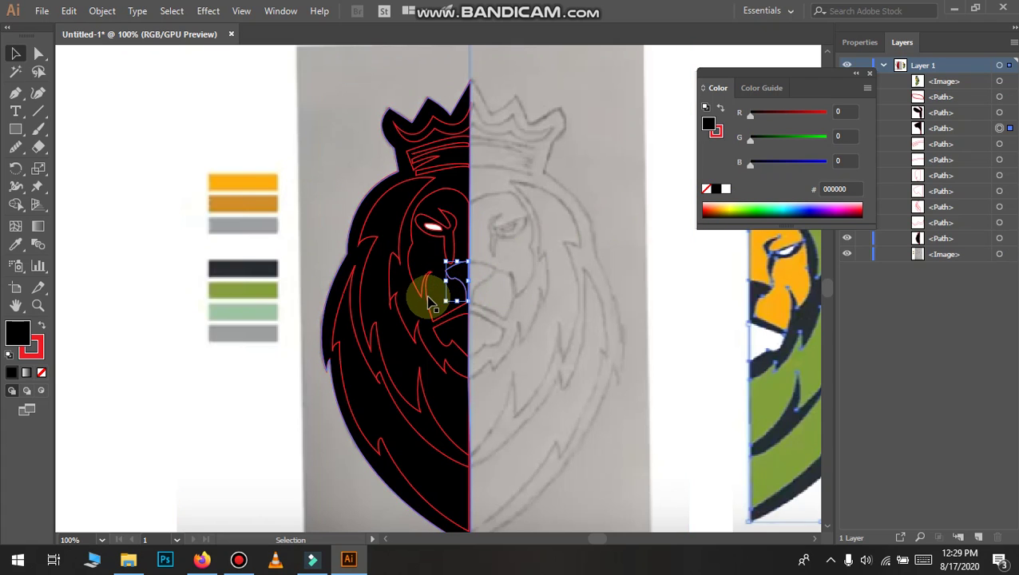
pyautogui.click(431, 297)
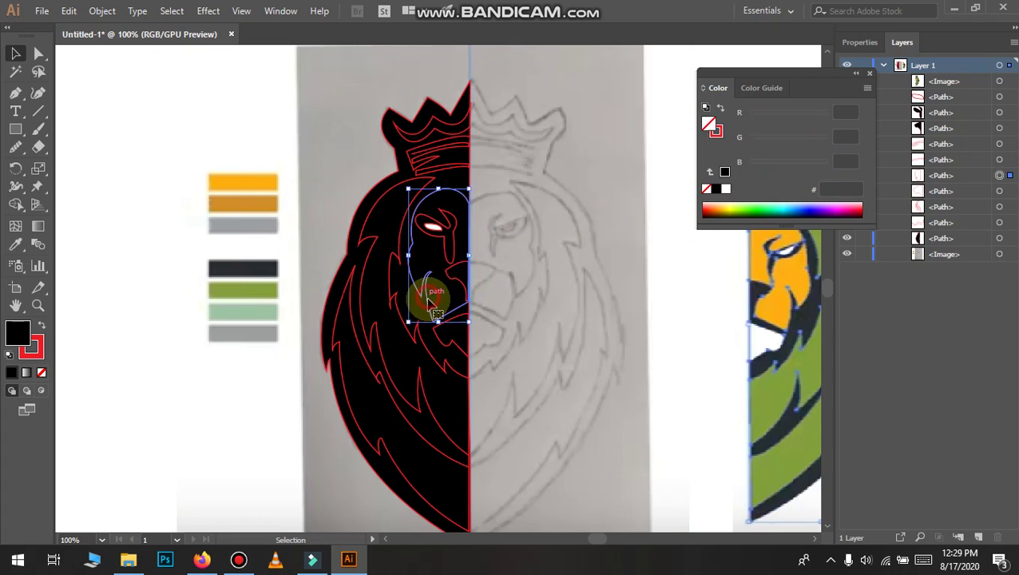
# Fill the face shape orange FFB000 in the Color Picker, correcting an initial yellow hue
pyautogui.doubleClick(16, 381)
pyautogui.click(719, 265)
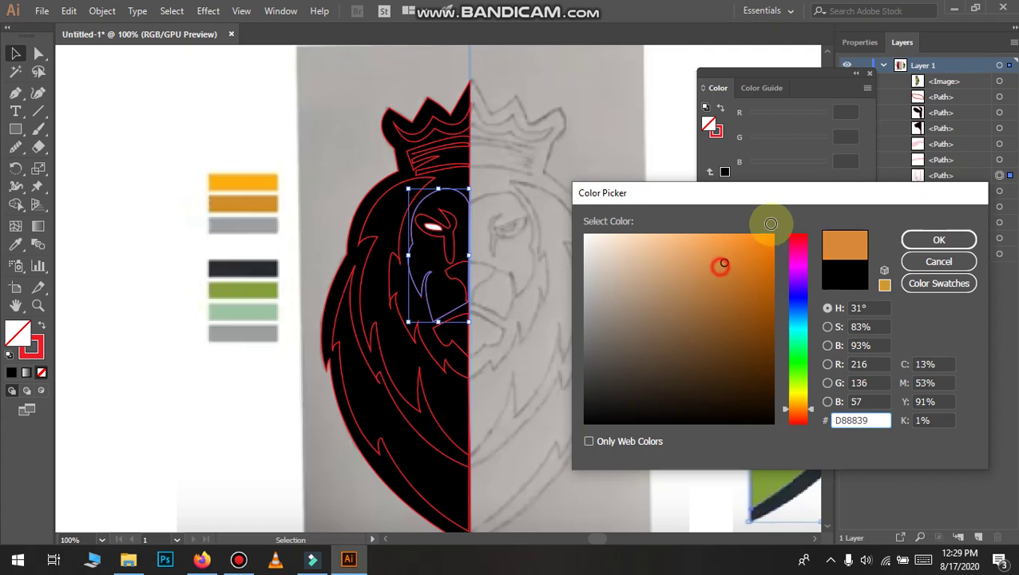
pyautogui.click(772, 235)
pyautogui.moveTo(796, 405); pyautogui.dragTo(798, 401)
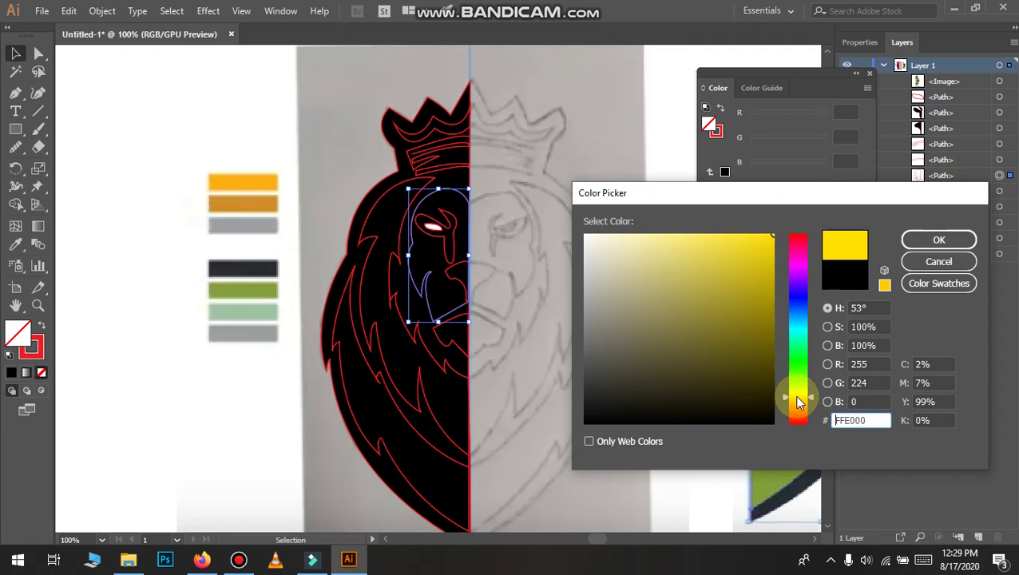
pyautogui.click(954, 239)
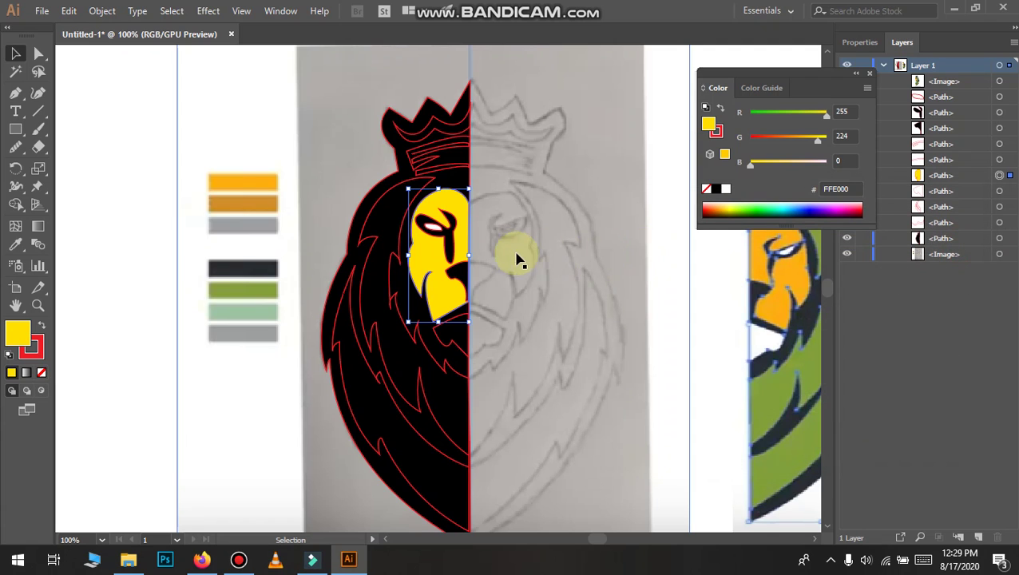
pyautogui.doubleClick(17, 331)
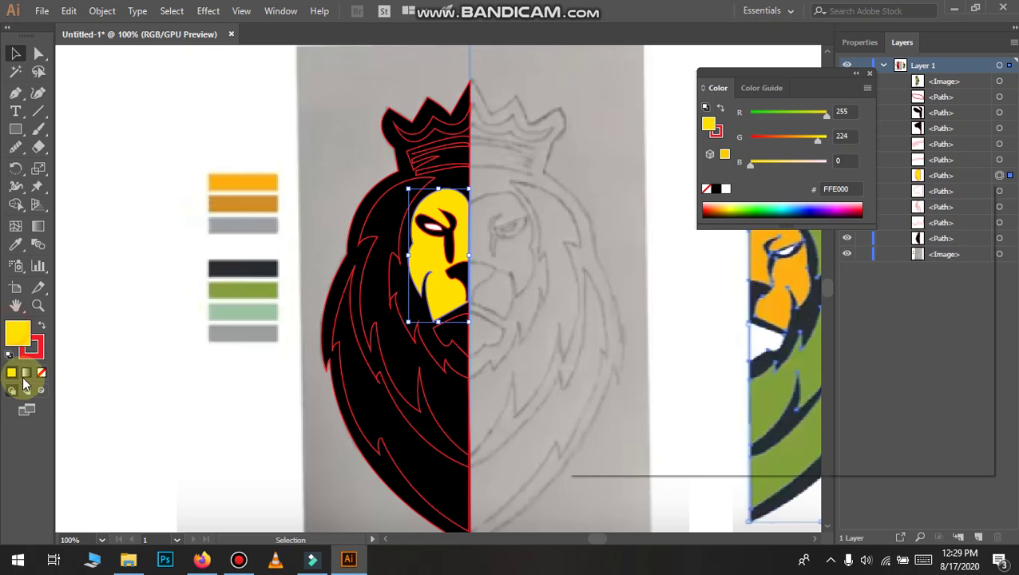
pyautogui.moveTo(789, 397); pyautogui.dragTo(789, 408)
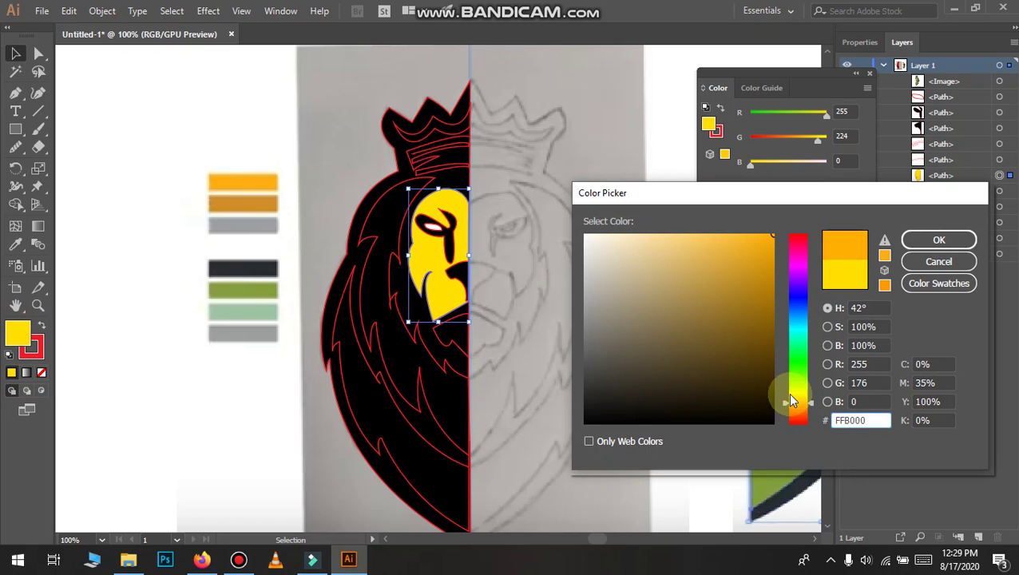
pyautogui.click(938, 240)
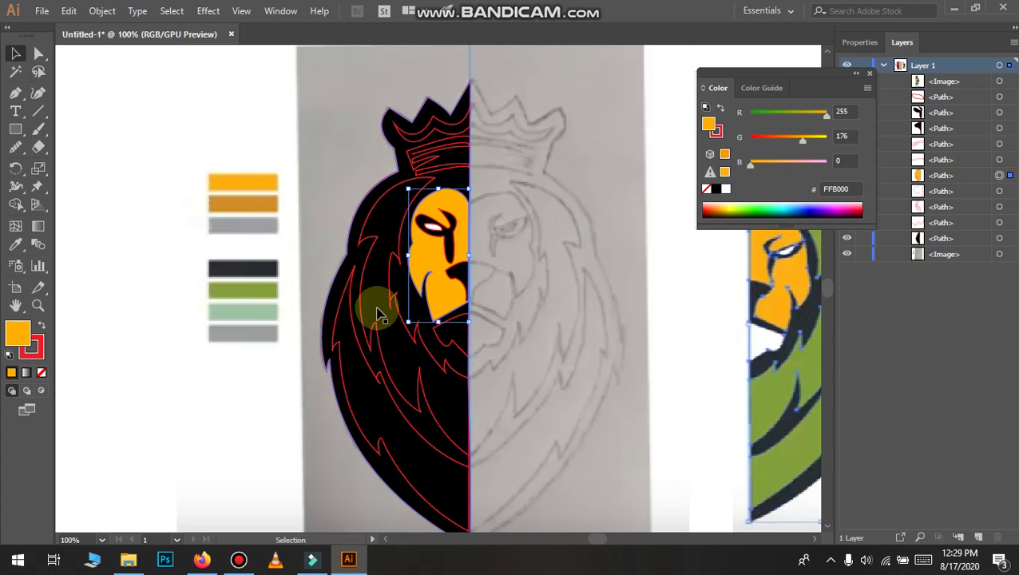
pyautogui.click(400, 300)
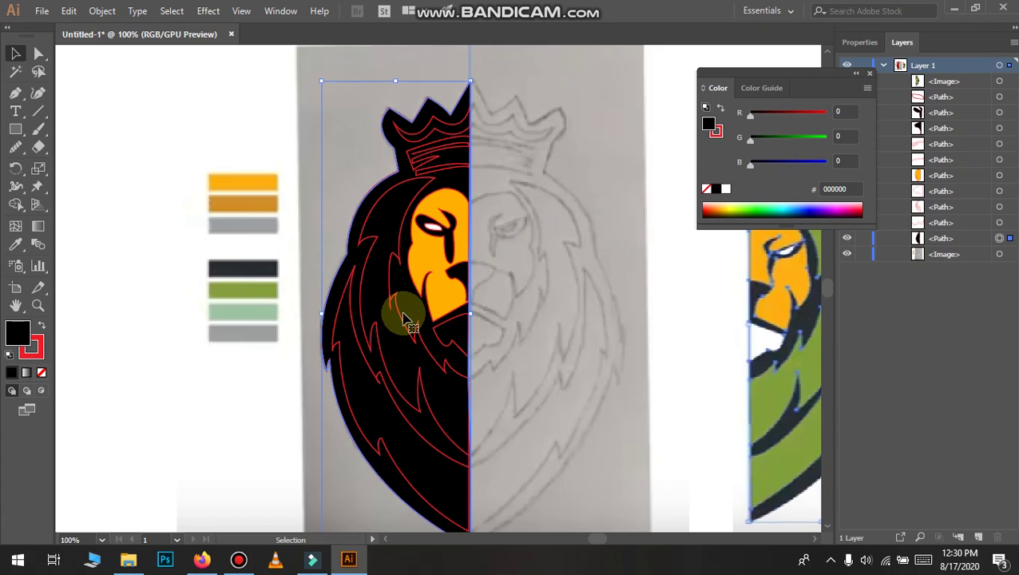
# Fill the teeth shape under the muzzle with white
pyautogui.click(444, 349)
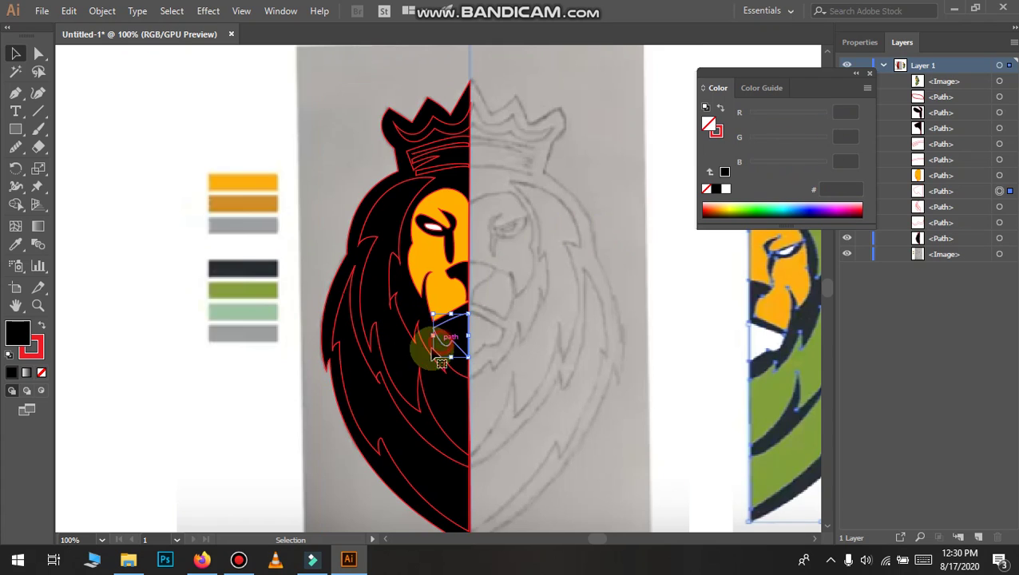
pyautogui.click(14, 373)
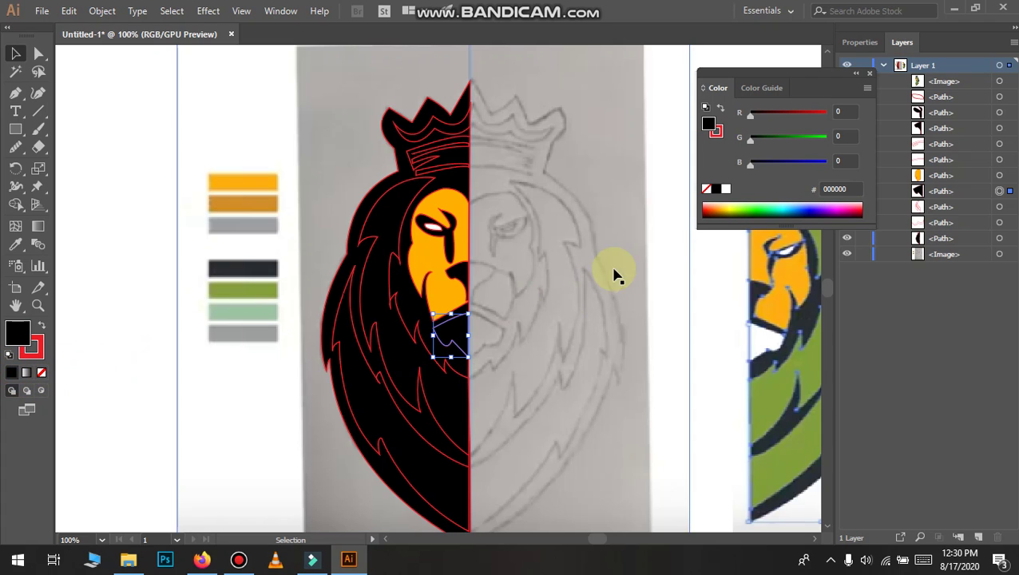
pyautogui.click(726, 189)
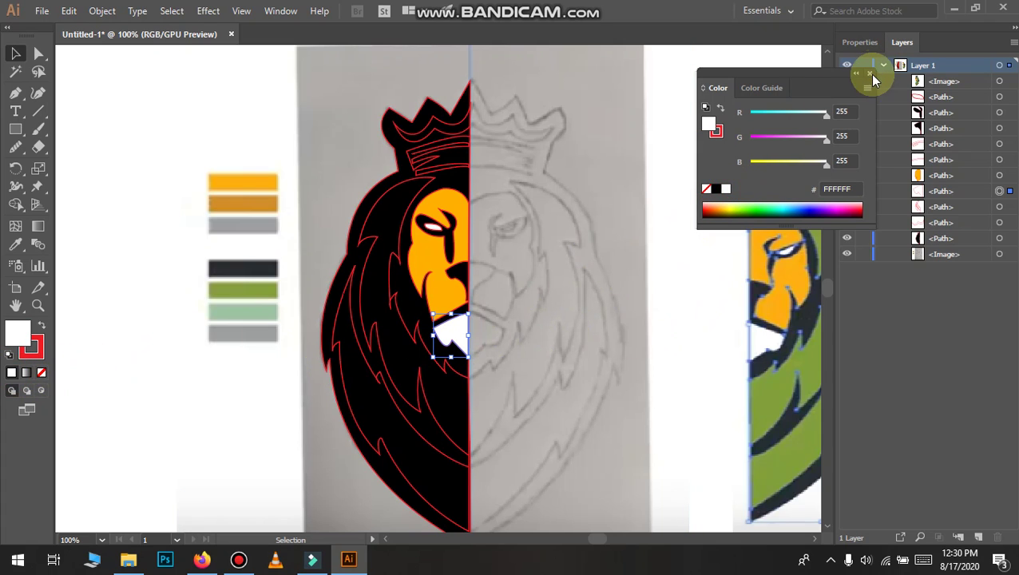
# Select the inner mane shape, briefly entering and leaving isolation mode
pyautogui.click(414, 373)
pyautogui.click(426, 388)
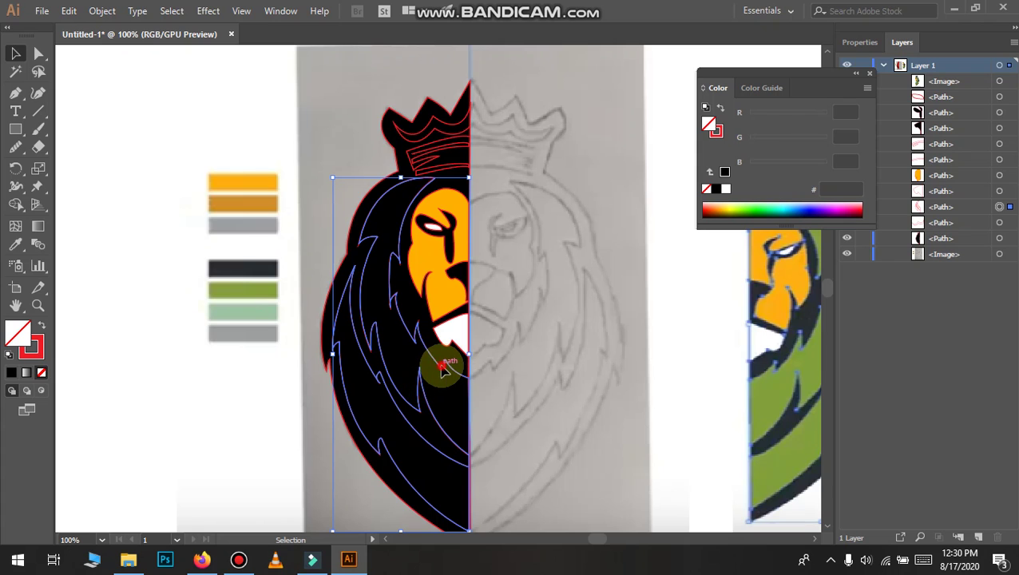
pyautogui.doubleClick(450, 366)
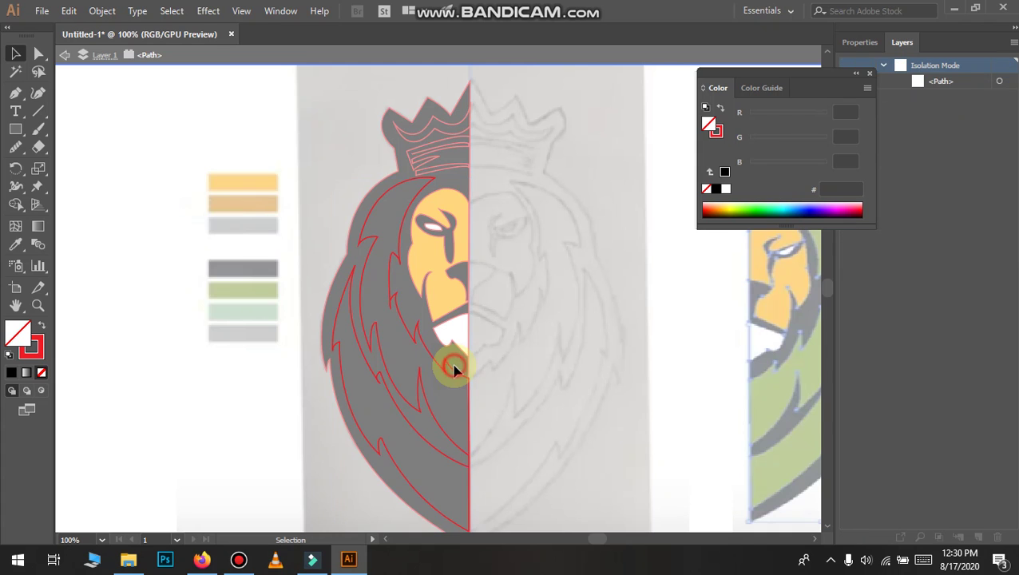
pyautogui.doubleClick(451, 372)
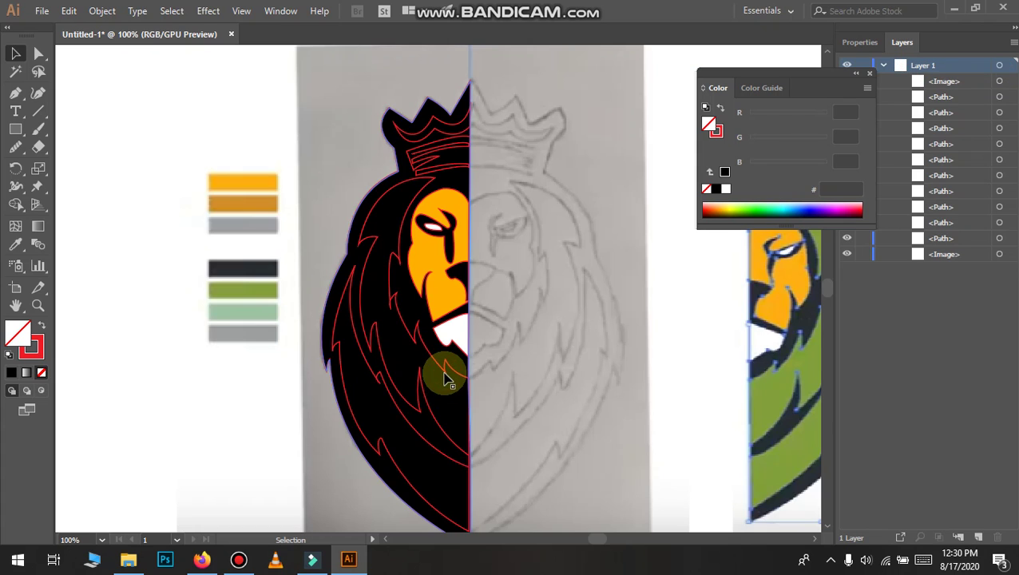
pyautogui.click(449, 376)
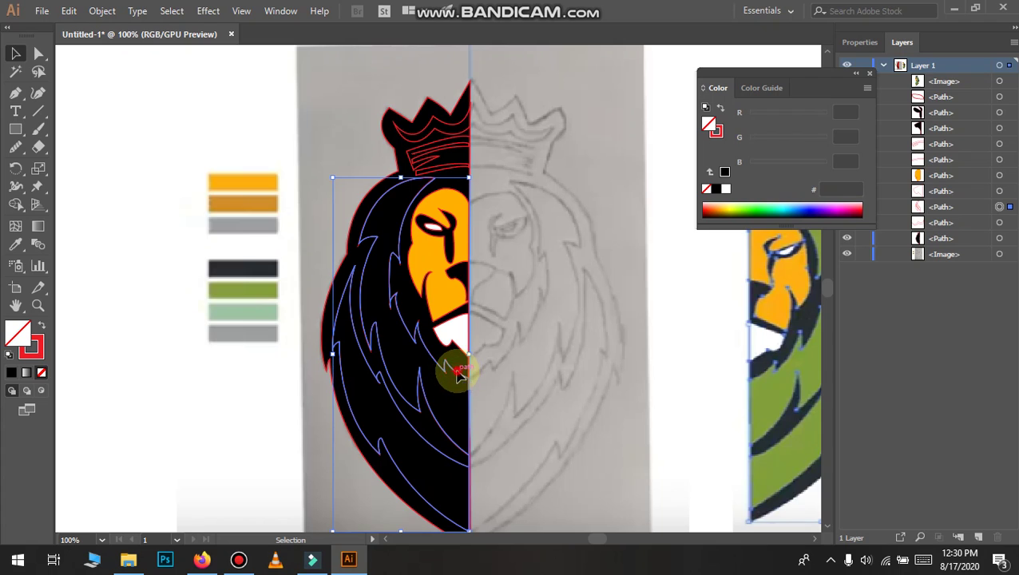
# Fill the inner mane green, then tune the sliders to olive 597000
pyautogui.click(12, 373)
pyautogui.click(755, 207)
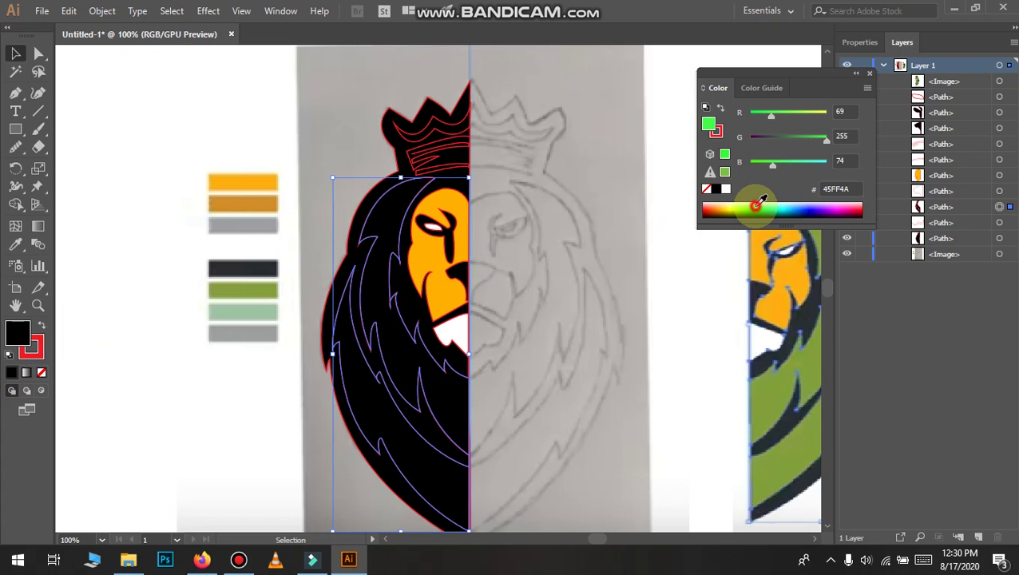
pyautogui.click(754, 203)
pyautogui.click(754, 206)
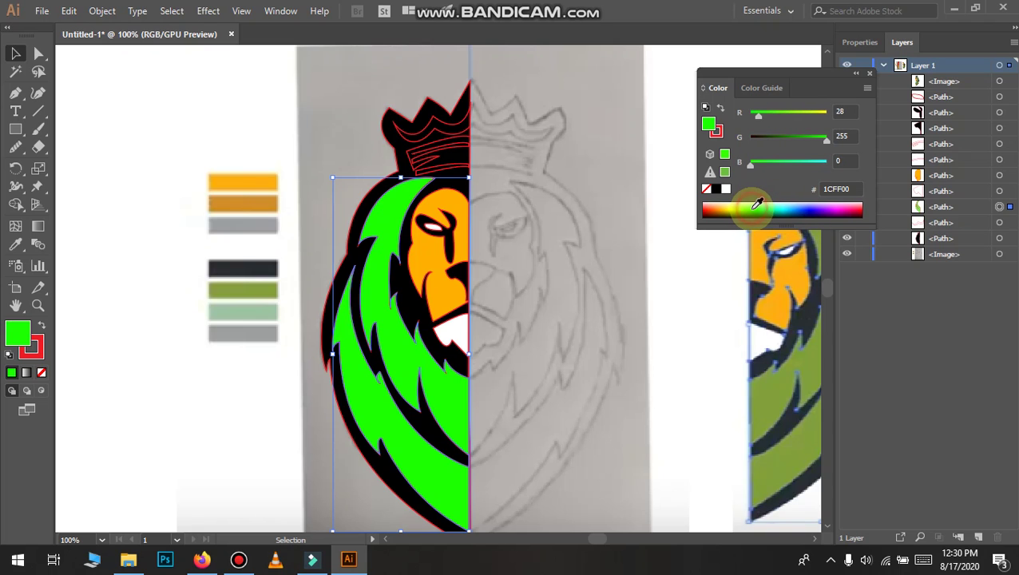
pyautogui.moveTo(808, 149); pyautogui.dragTo(784, 143)
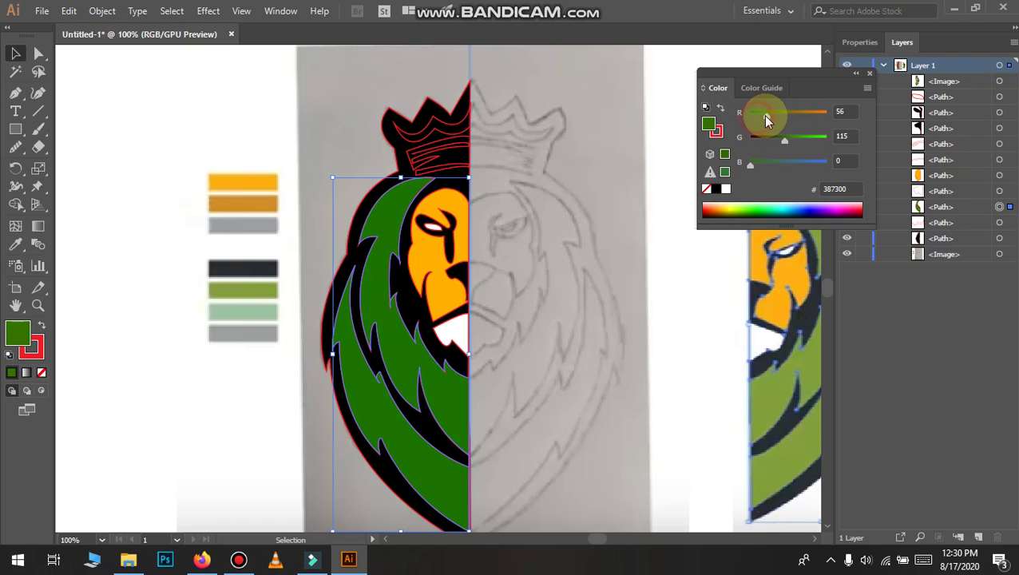
pyautogui.moveTo(774, 111)
pyautogui.mouseDown()
pyautogui.moveTo(753, 112)
pyautogui.moveTo(786, 117)
pyautogui.moveTo(791, 144)
pyautogui.moveTo(782, 142)
pyautogui.mouseUp()
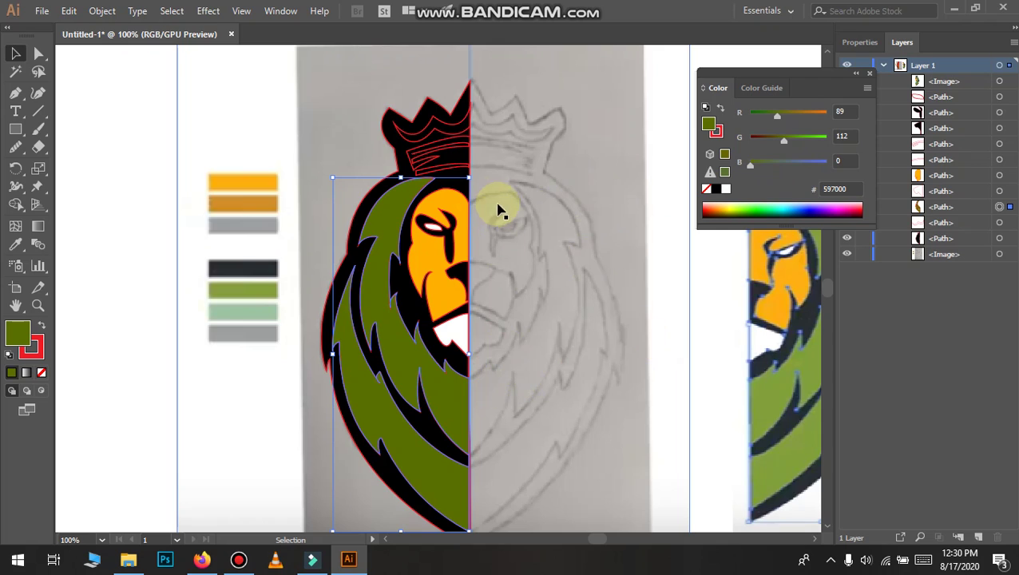
# Fill the crown stripe orange FFBC00, adjusting its hue in the Color Picker
pyautogui.click(442, 155)
pyautogui.click(438, 150)
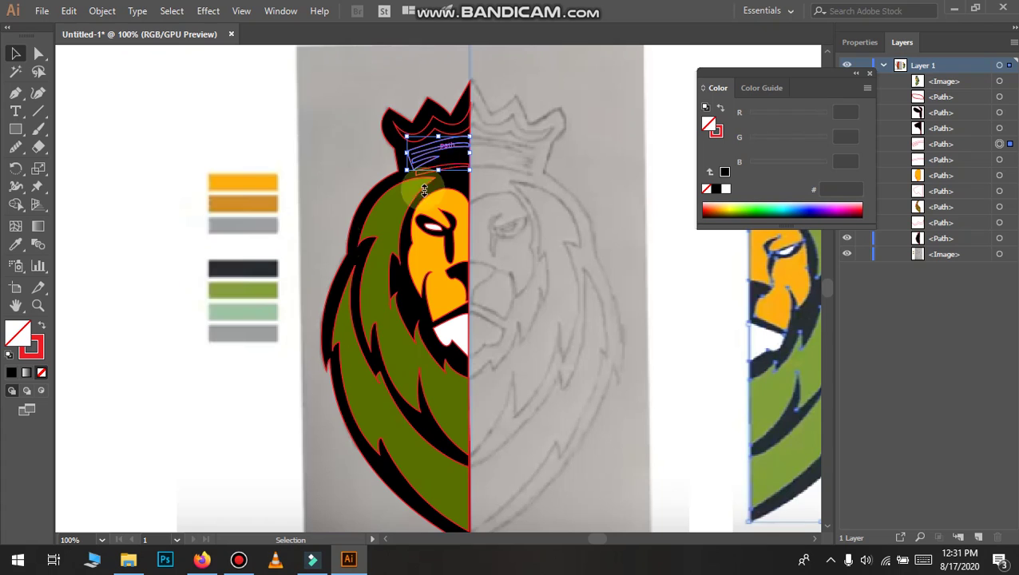
pyautogui.click(732, 205)
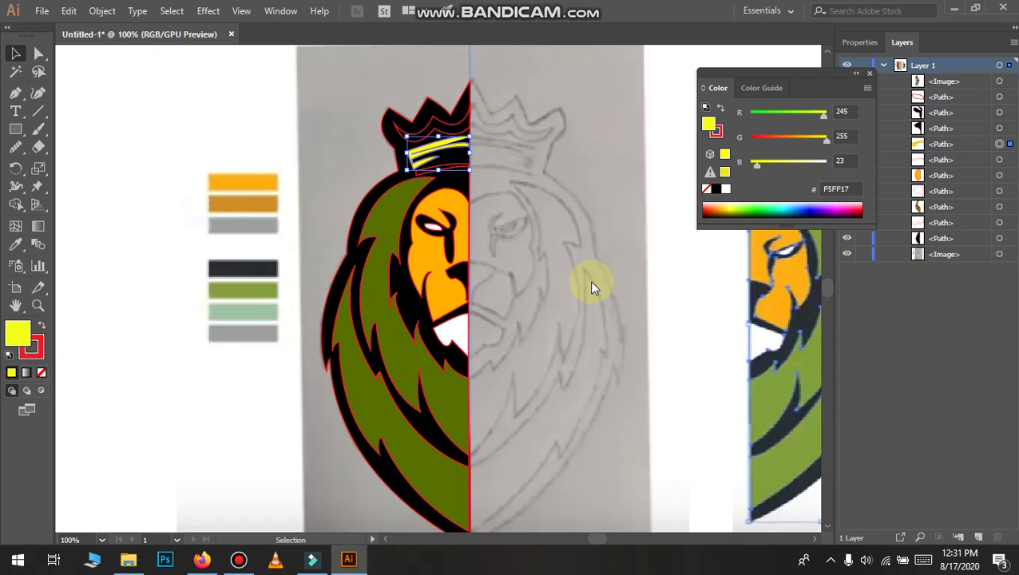
pyautogui.moveTo(748, 271); pyautogui.dragTo(774, 232)
pyautogui.moveTo(794, 391); pyautogui.dragTo(803, 407)
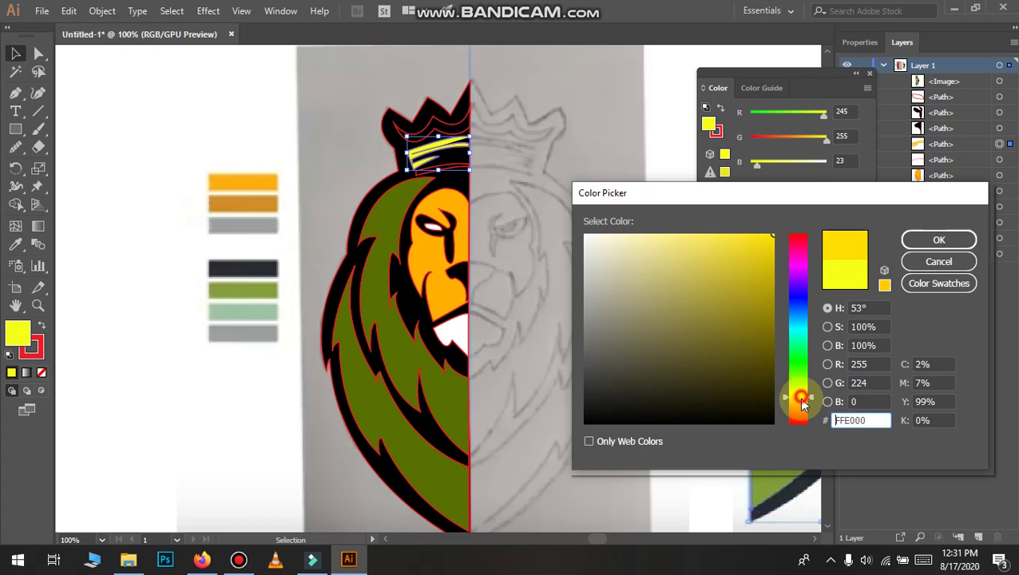
pyautogui.click(942, 239)
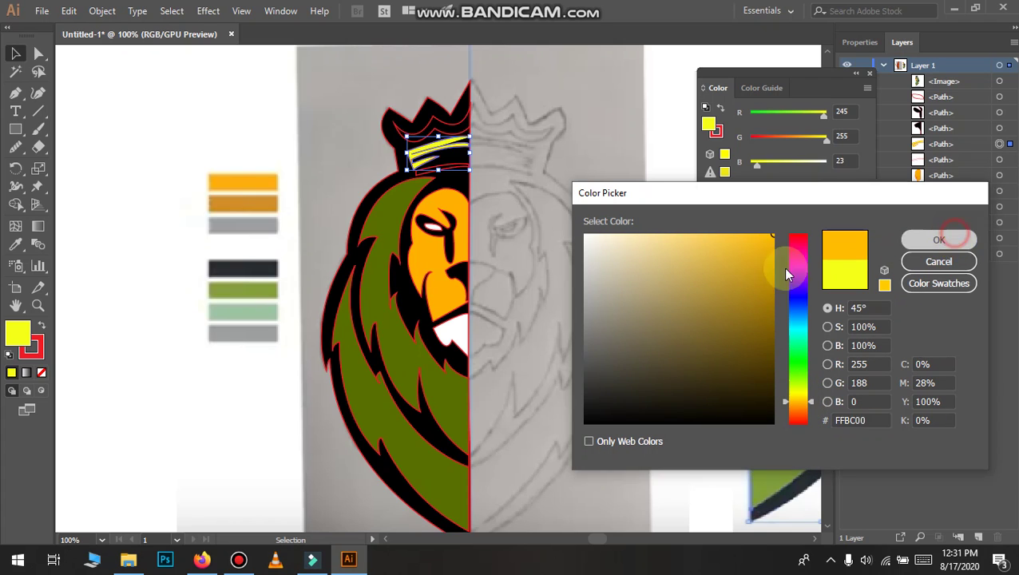
pyautogui.click(495, 167)
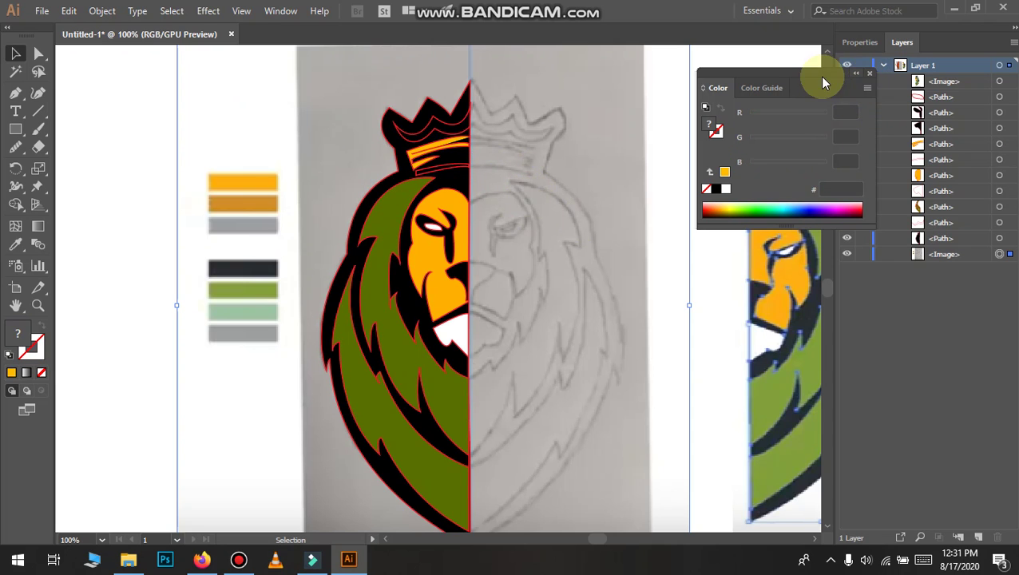
pyautogui.moveTo(824, 80)
pyautogui.mouseDown()
pyautogui.moveTo(894, 63)
pyautogui.moveTo(901, 83)
pyautogui.mouseUp()
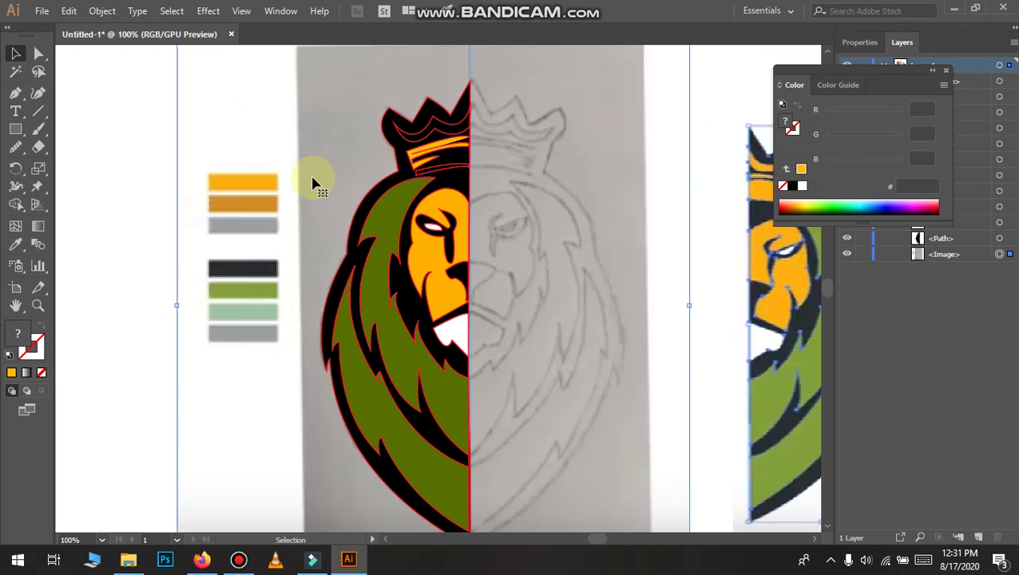
# Apply the same orange fill to the crown outline and the band beneath it
pyautogui.click(455, 127)
pyautogui.click(22, 358)
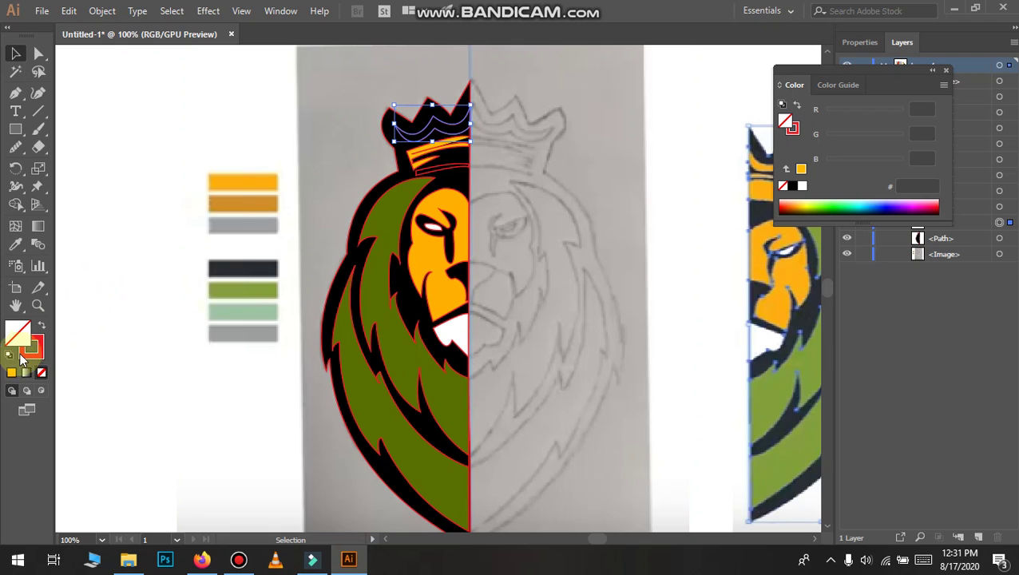
pyautogui.click(9, 373)
pyautogui.click(443, 168)
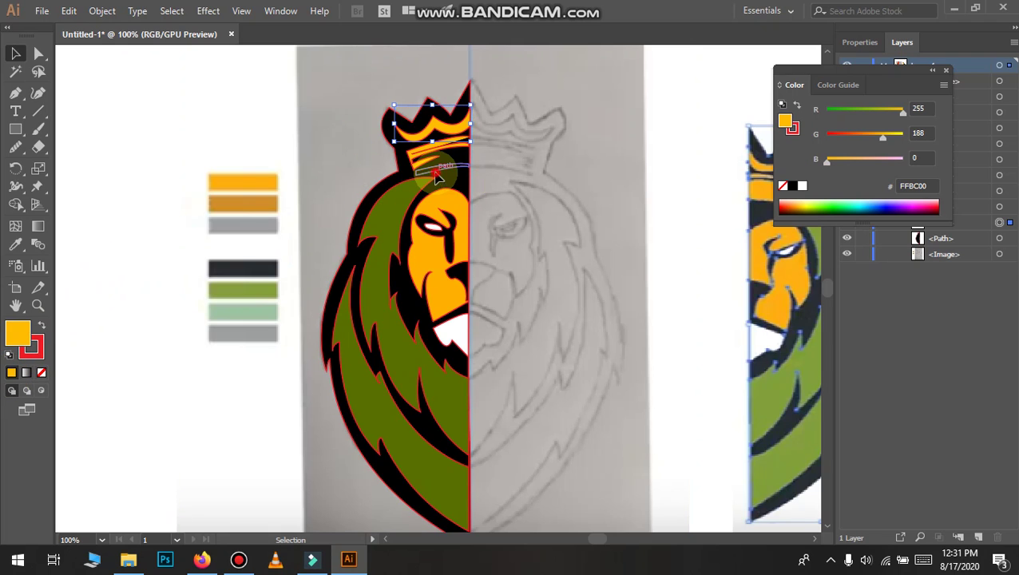
pyautogui.click(12, 372)
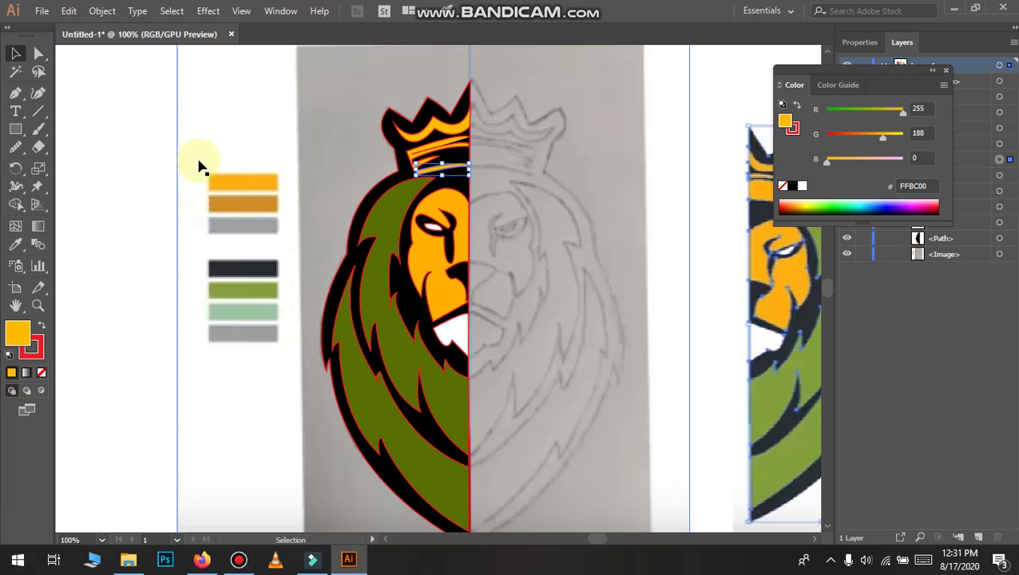
pyautogui.click(131, 148)
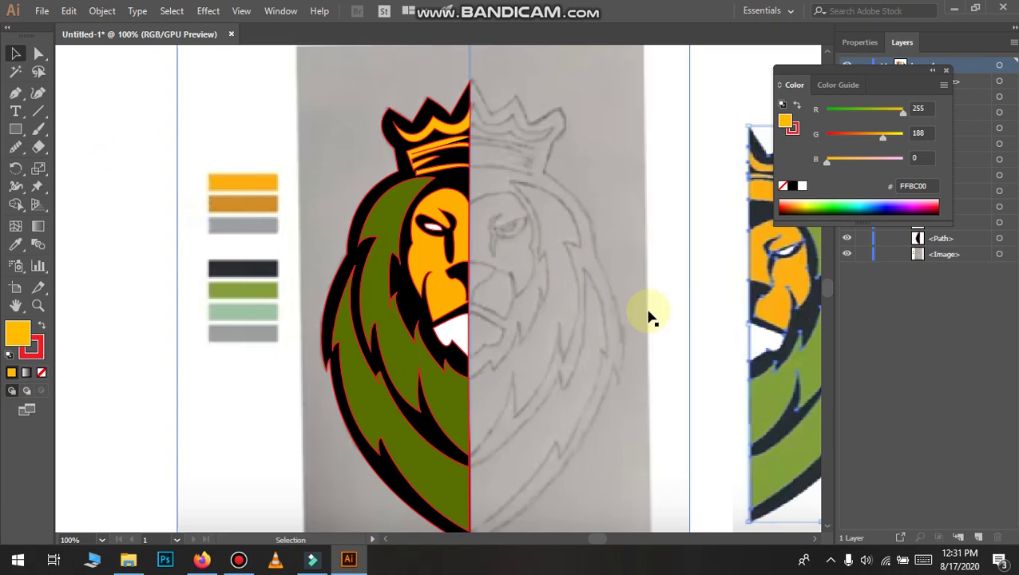
pyautogui.click(466, 273)
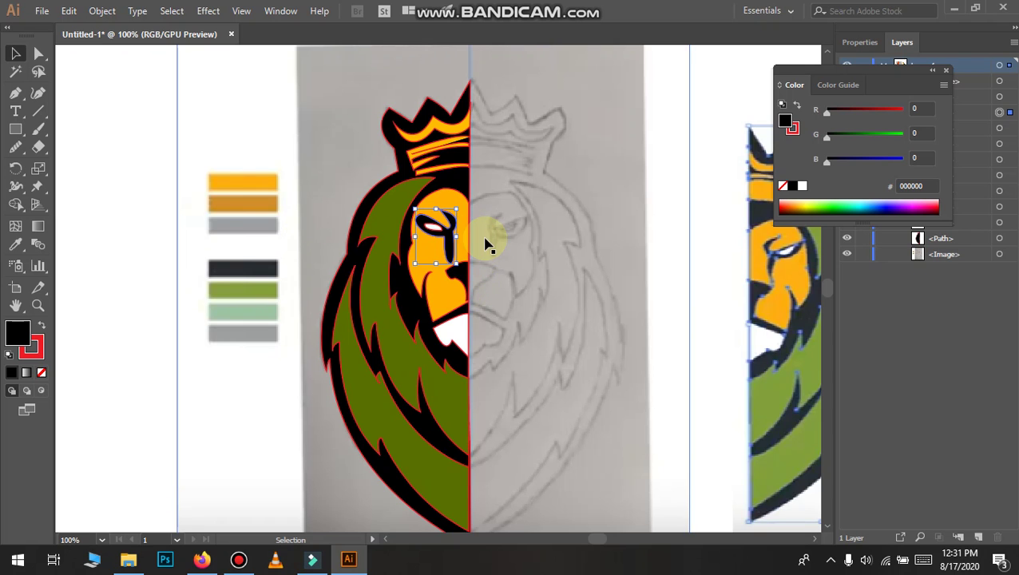
# Use the Curvature Tool to narrow the eye stripe's edges into a sharper tip
pyautogui.scroll(3, 319, 289)
pyautogui.scroll(3, 325, 330)
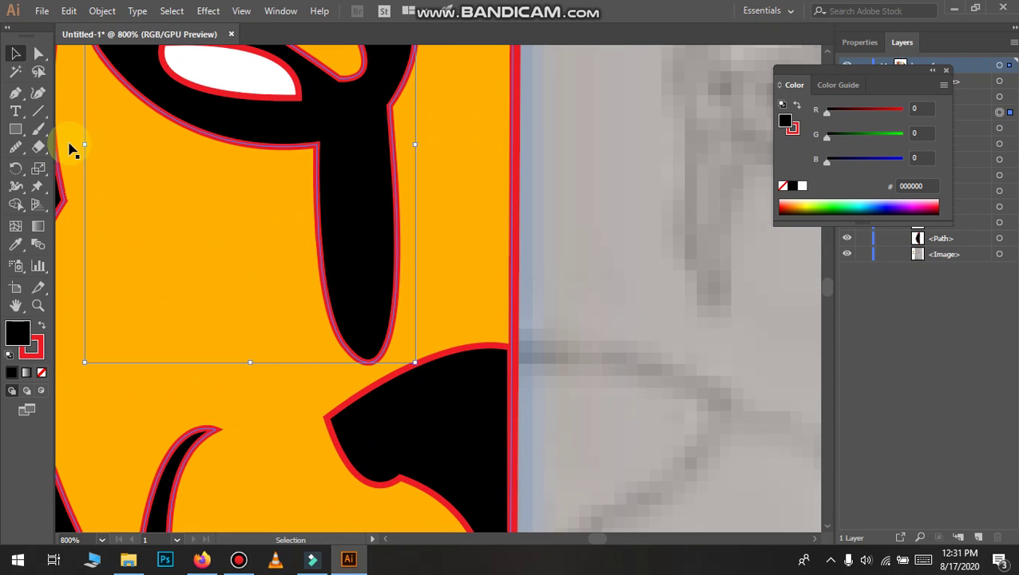
pyautogui.click(38, 93)
pyautogui.click(351, 353)
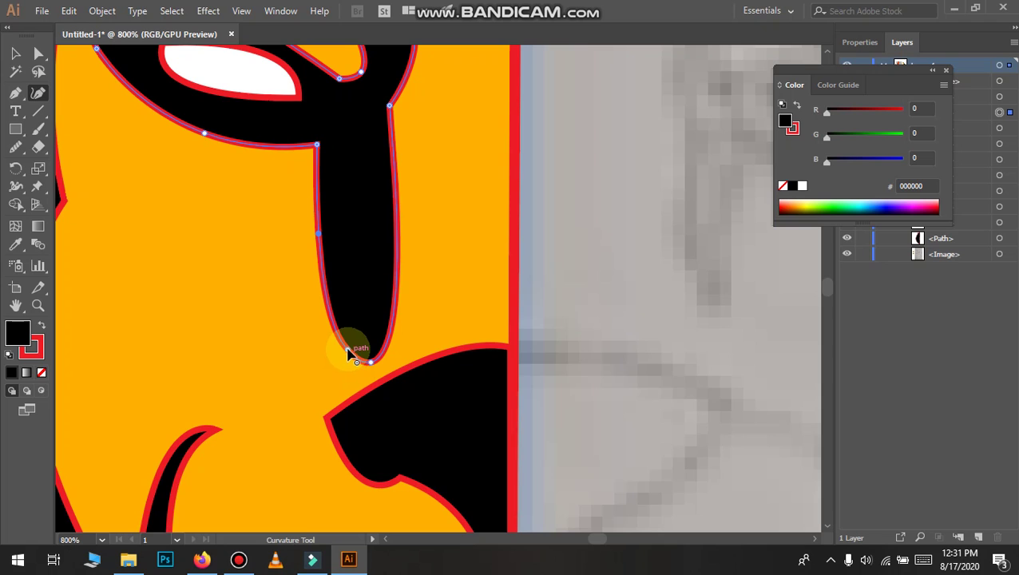
pyautogui.moveTo(349, 350)
pyautogui.mouseDown()
pyautogui.moveTo(369, 320)
pyautogui.moveTo(356, 316)
pyautogui.mouseUp()
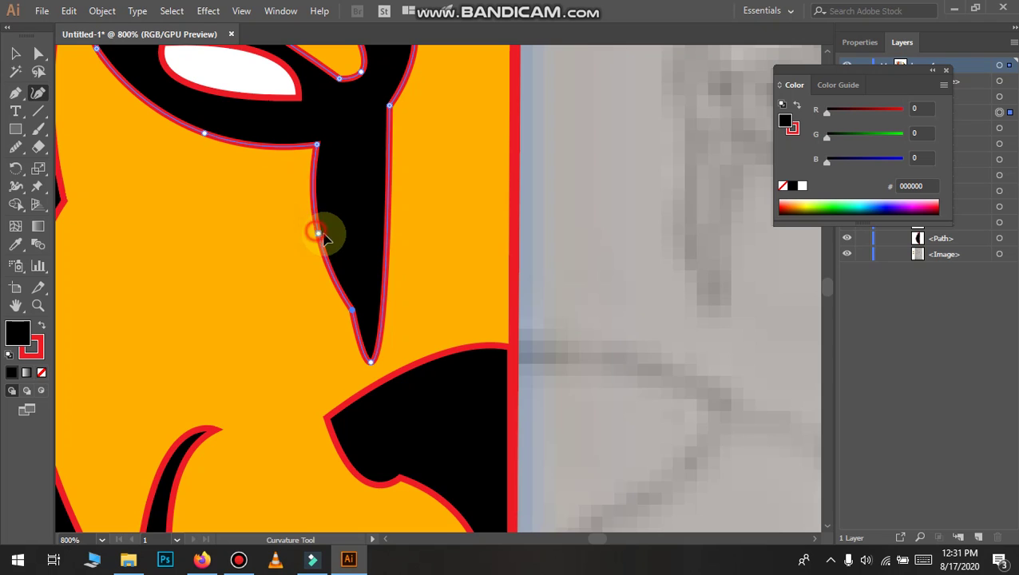
pyautogui.click(342, 258)
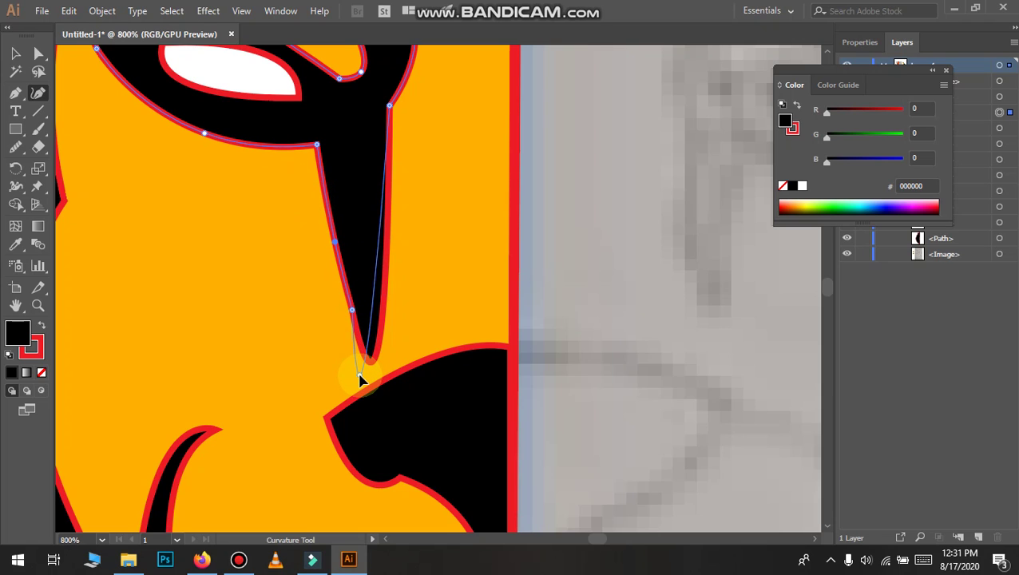
pyautogui.moveTo(357, 373); pyautogui.dragTo(358, 365)
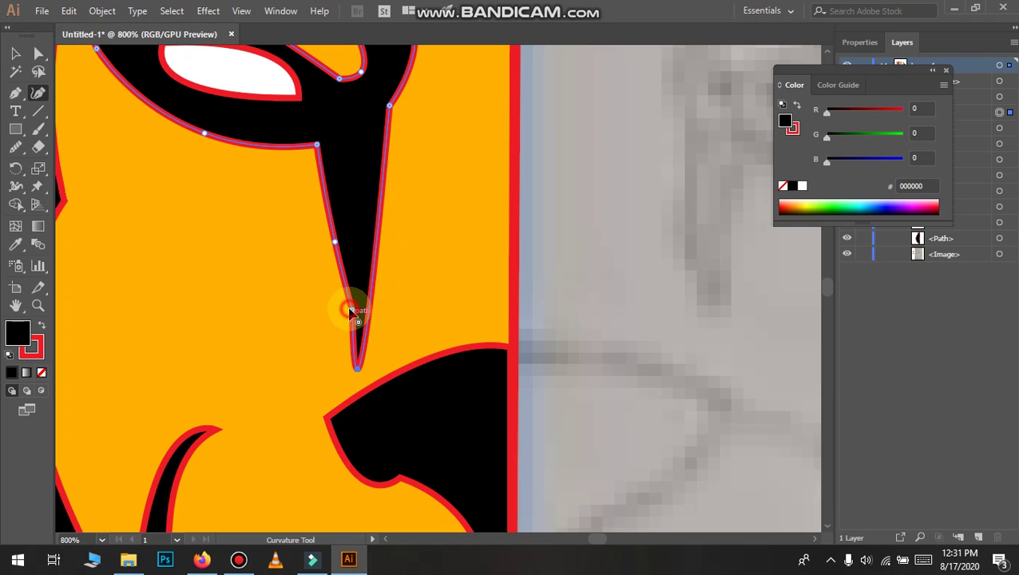
# Switch back to the Selection tool and scroll around the fully coloured left half
pyautogui.keyDown('alt'); pyautogui.scroll(-2, 364, 345); pyautogui.keyUp('alt')
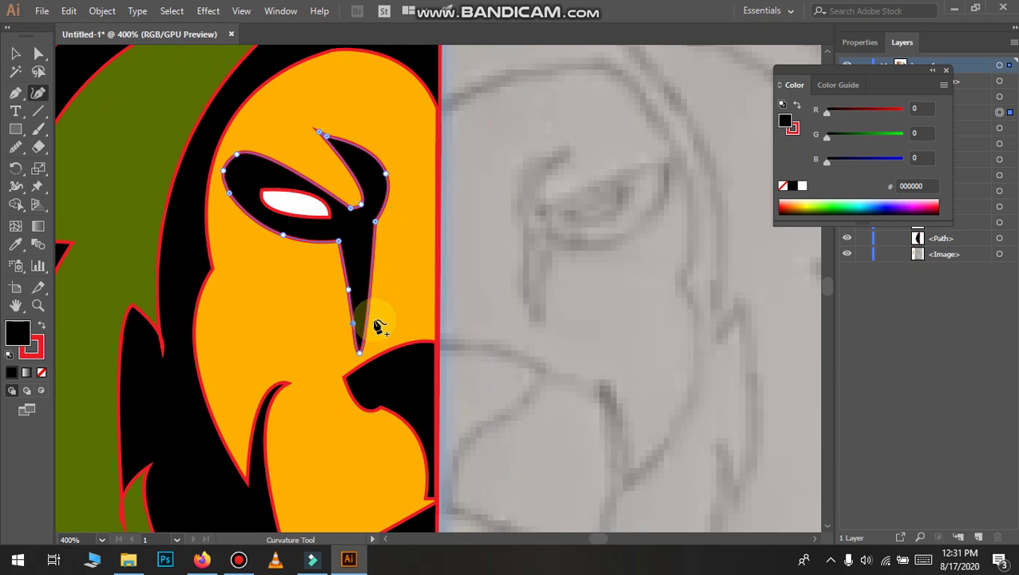
pyautogui.click(16, 53)
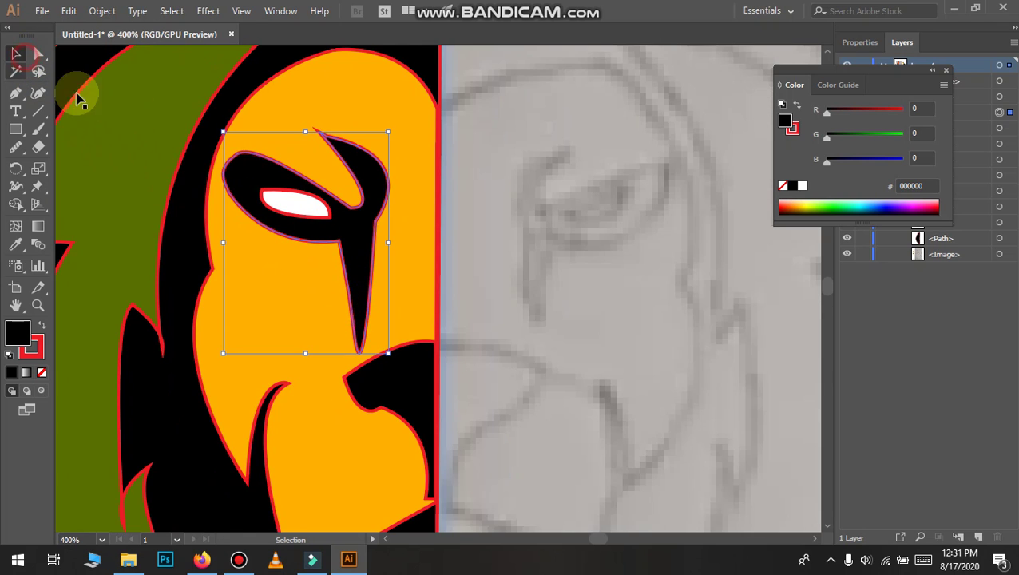
pyautogui.keyDown('alt'); pyautogui.scroll(-2, 79, 99); pyautogui.keyUp('alt')
pyautogui.keyDown('alt'); pyautogui.scroll(-3, 170, 155); pyautogui.keyUp('alt')
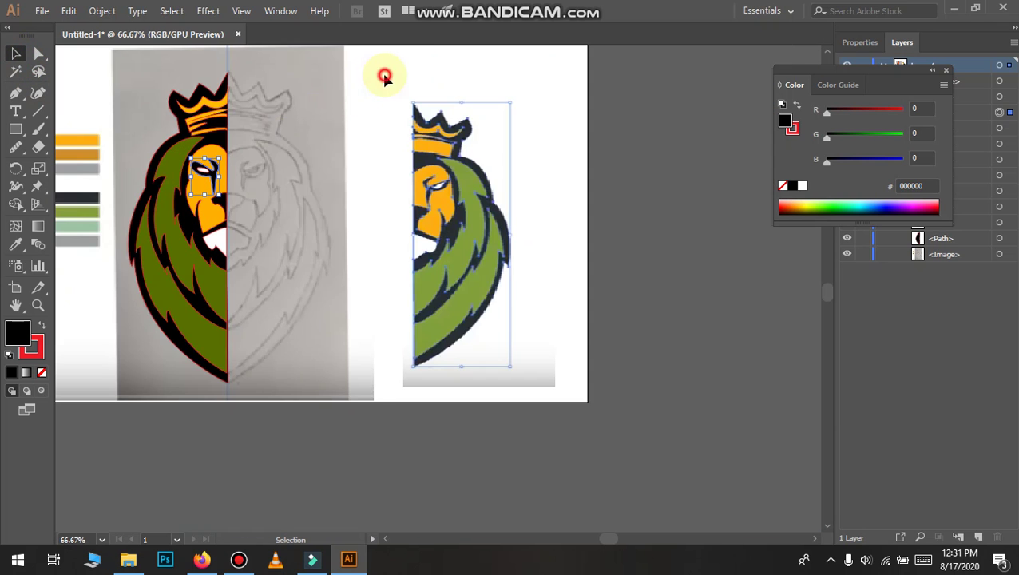
pyautogui.keyDown('alt'); pyautogui.scroll(1, 157, 110); pyautogui.keyUp('alt')
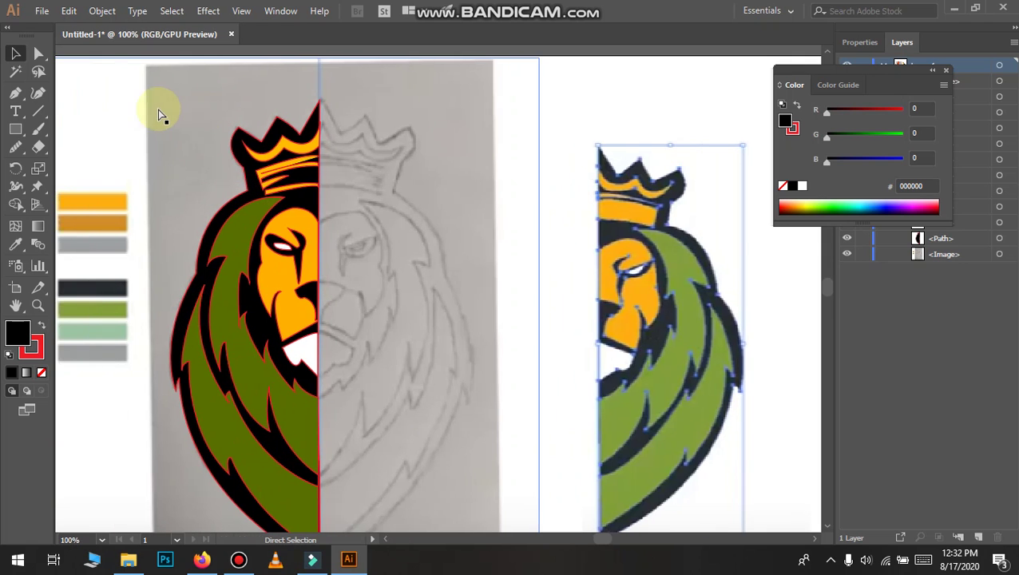
pyautogui.scroll(-1, 376, 257)
pyautogui.hscroll(-1, 375, 257)
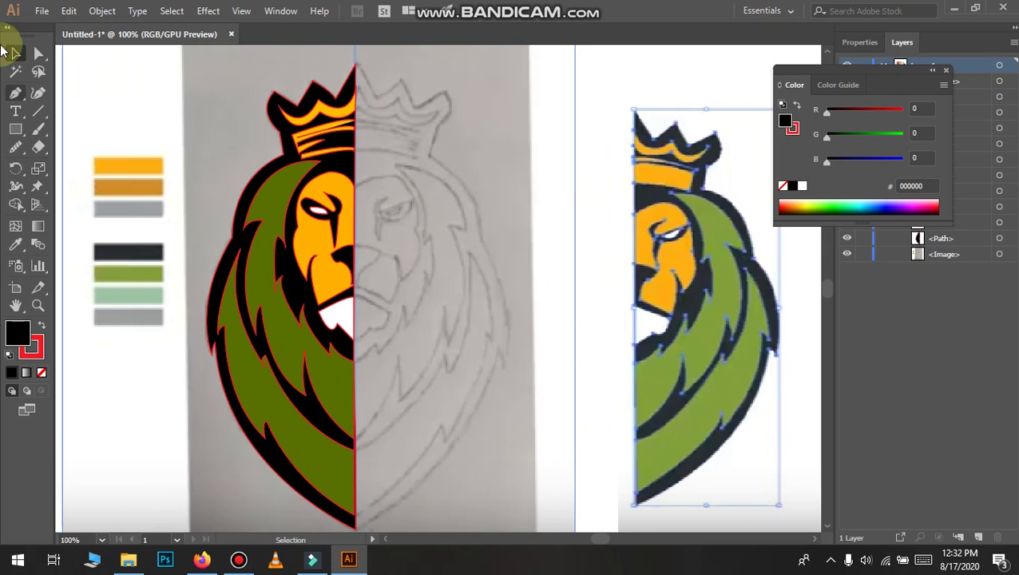
pyautogui.click(261, 565)
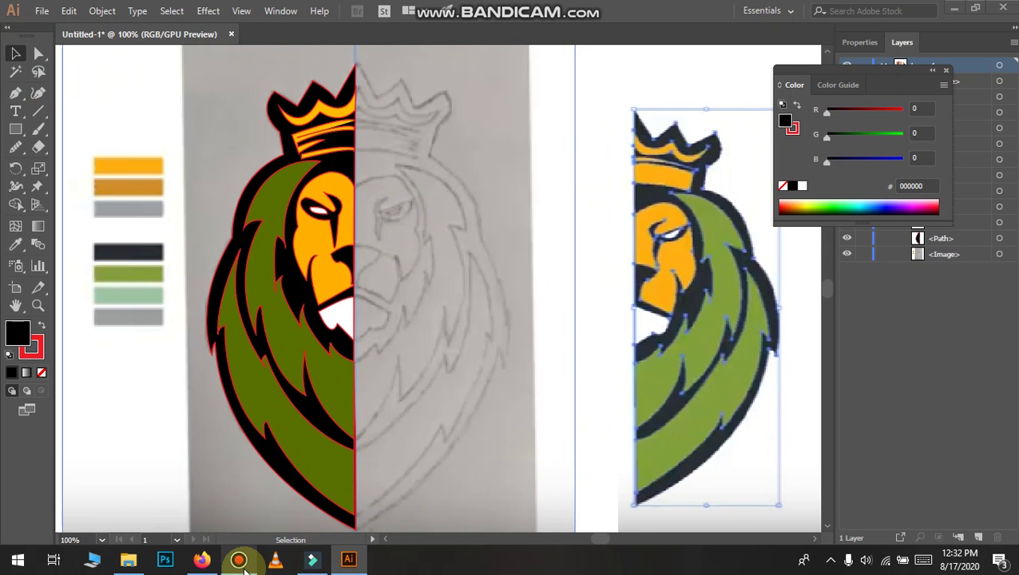
# Set the stroke to None on the orange face, green mane and black outer outline
pyautogui.hotkey('ctrl', '-')
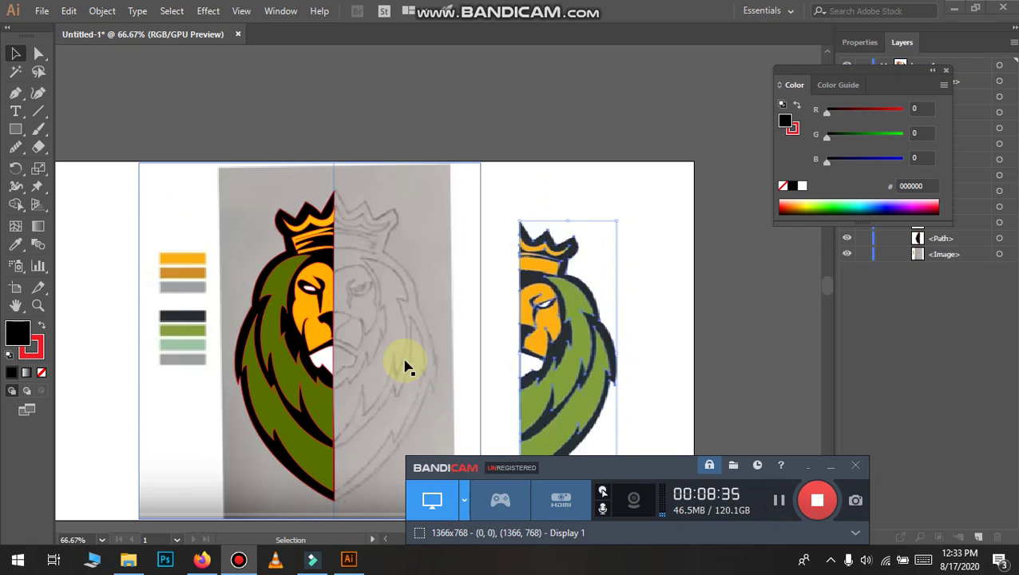
pyautogui.click(403, 364)
pyautogui.scroll(3, 258, 339)
pyautogui.click(388, 296)
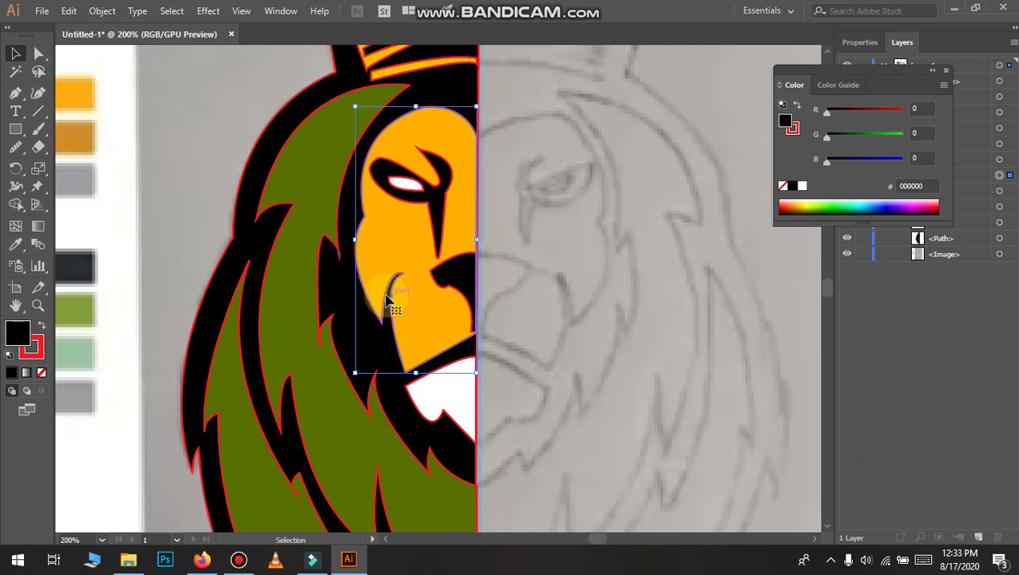
pyautogui.click(32, 346)
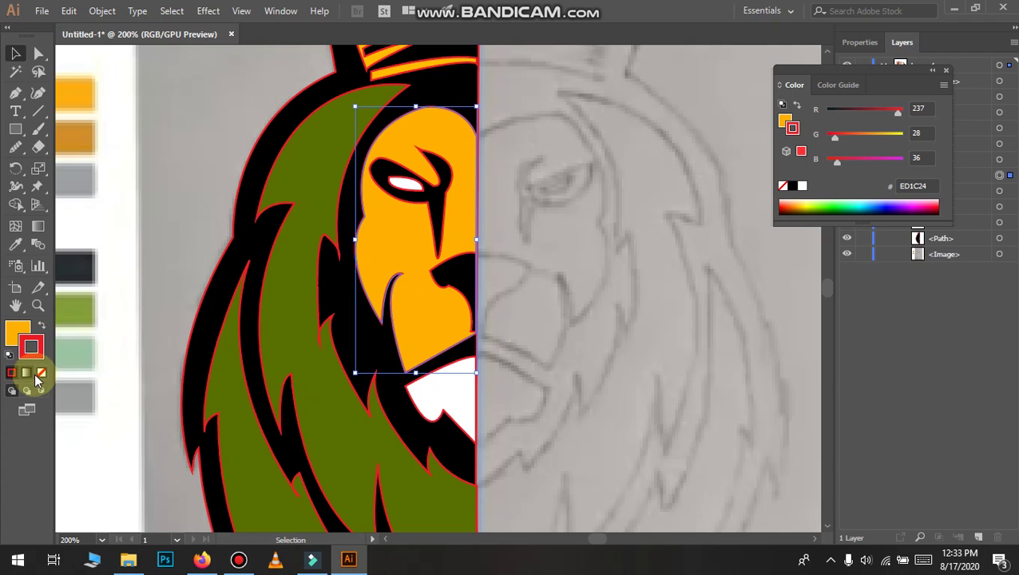
pyautogui.click(41, 372)
pyautogui.click(261, 302)
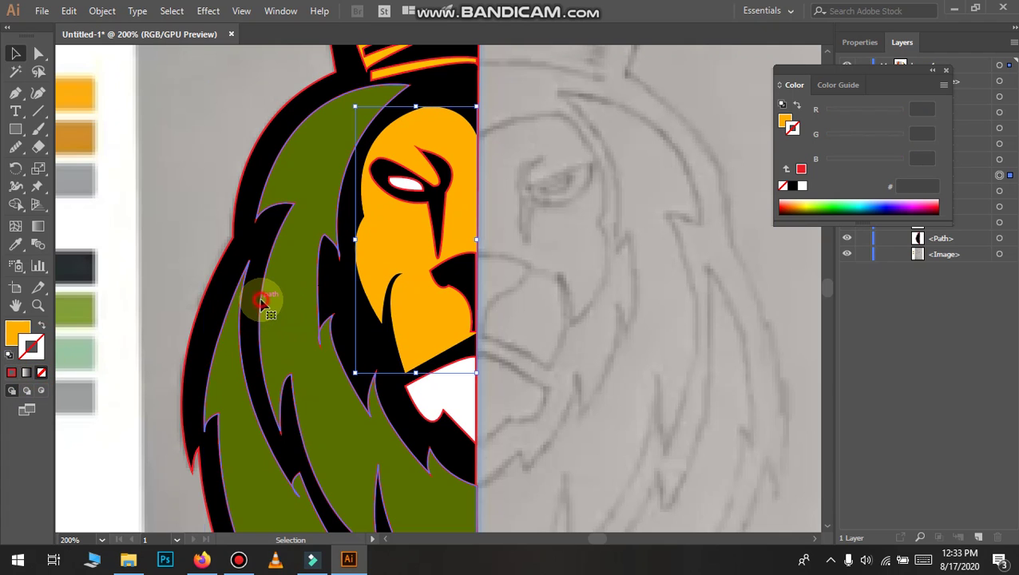
pyautogui.click(42, 372)
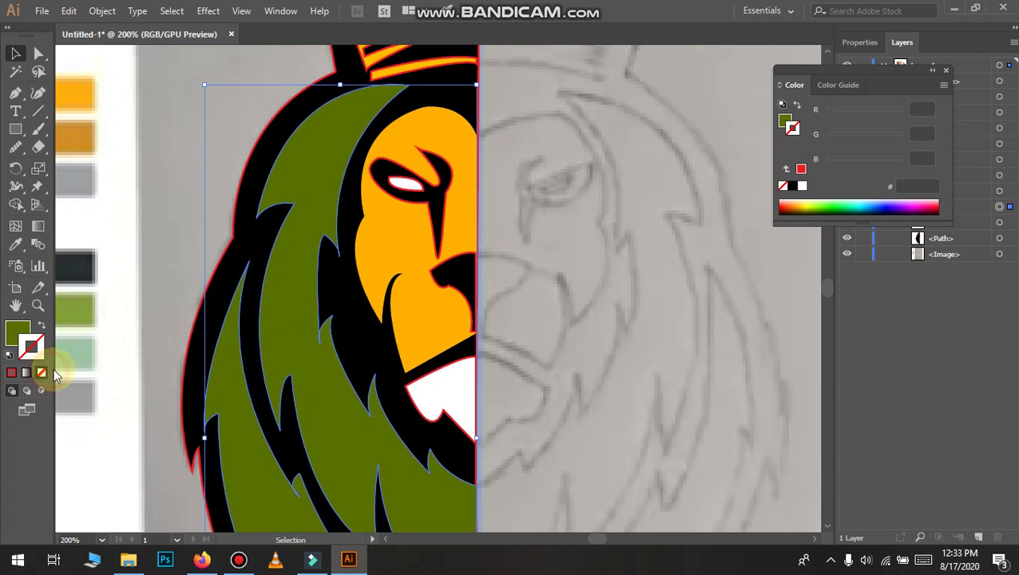
pyautogui.click(196, 329)
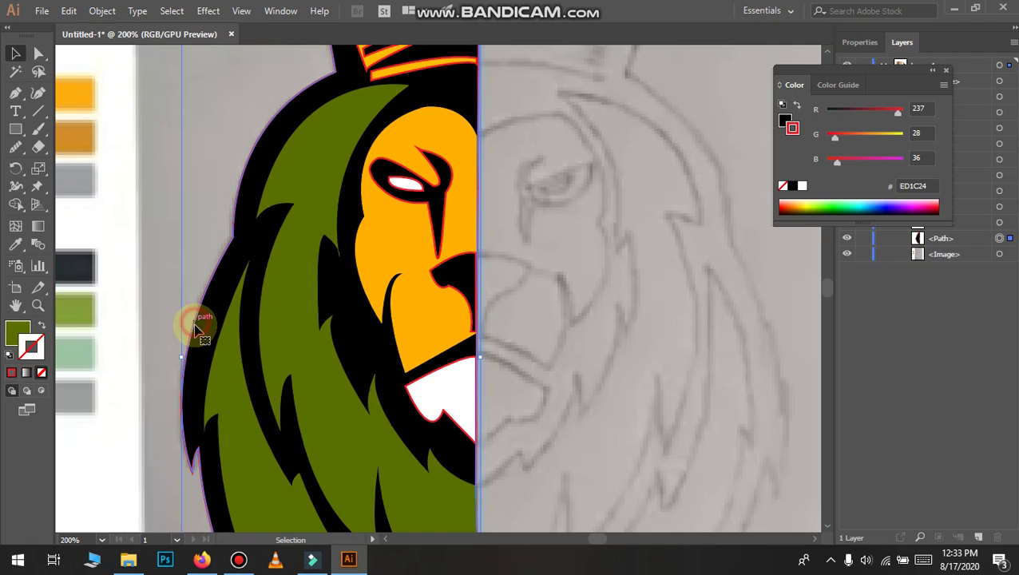
pyautogui.click(42, 372)
# Remove the red outlines from the white teeth, the eye white and the black eye-and-brow shape
pyautogui.scroll(-1, 244, 386)
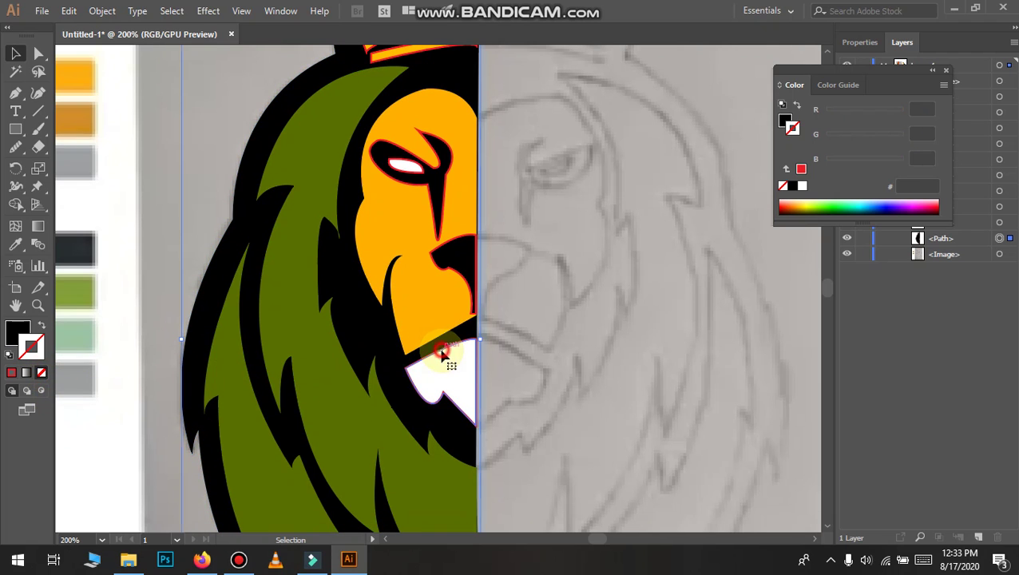
pyautogui.click(441, 352)
pyautogui.click(41, 372)
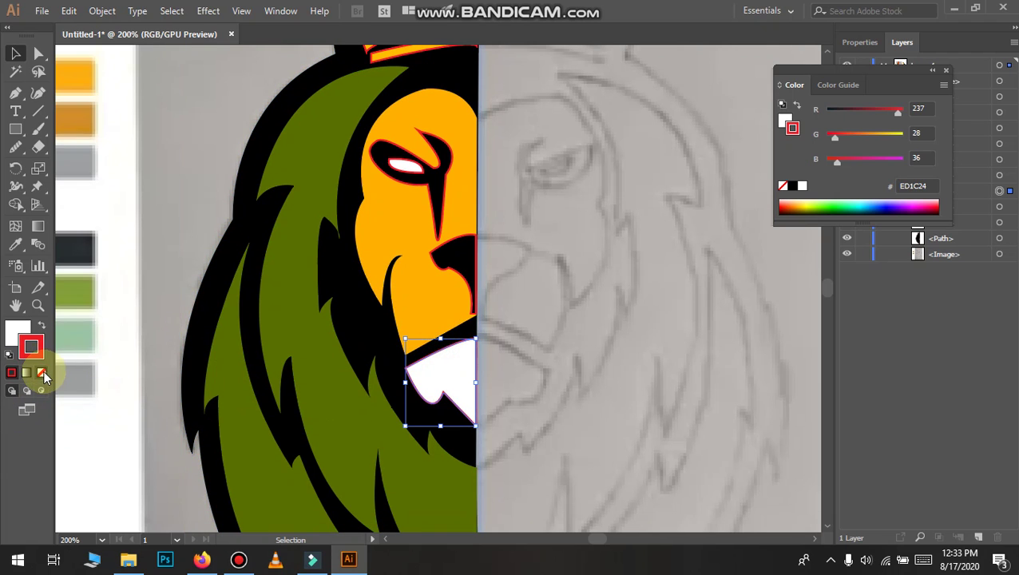
pyautogui.click(408, 165)
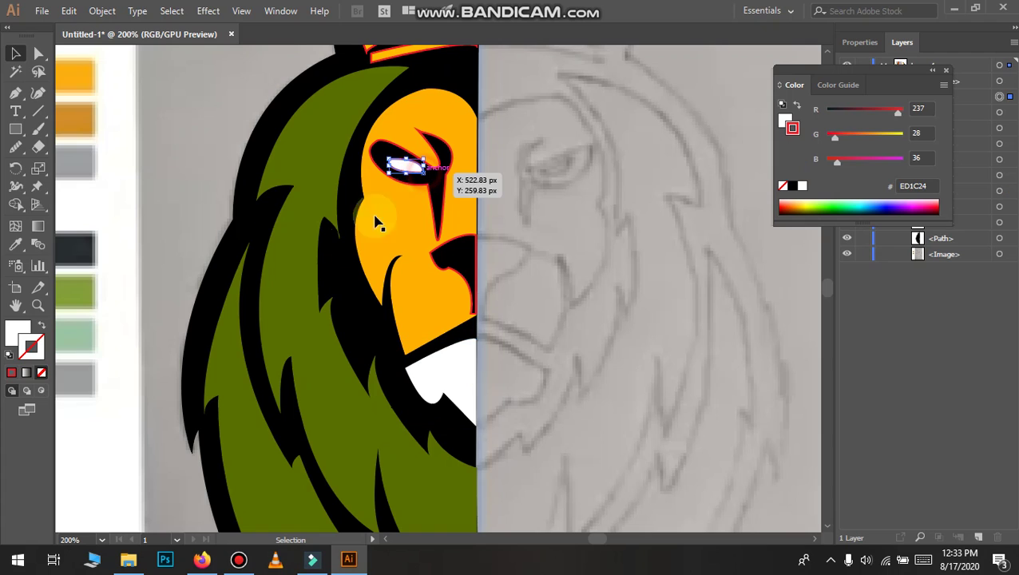
pyautogui.click(47, 376)
pyautogui.click(452, 150)
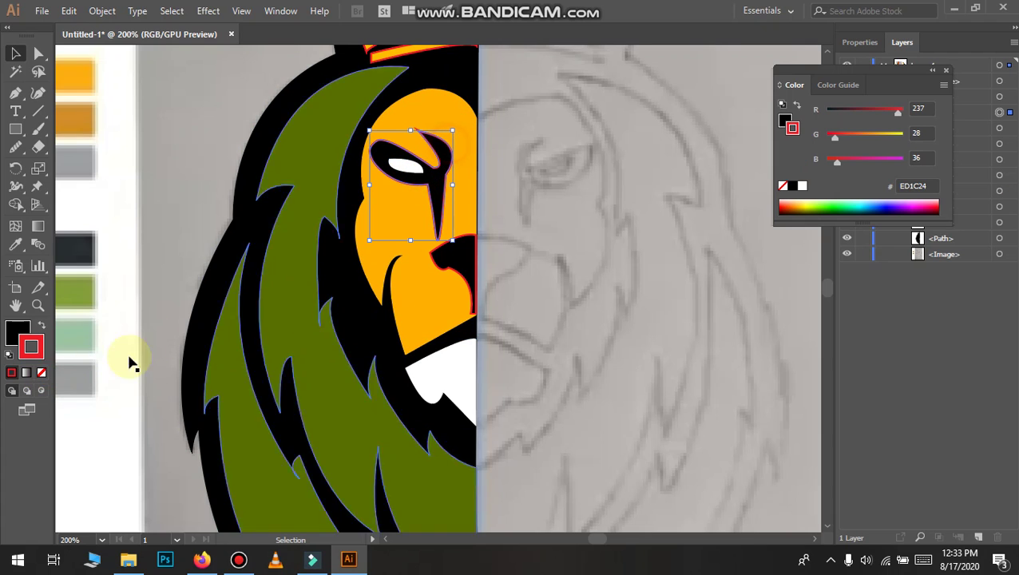
pyautogui.click(44, 374)
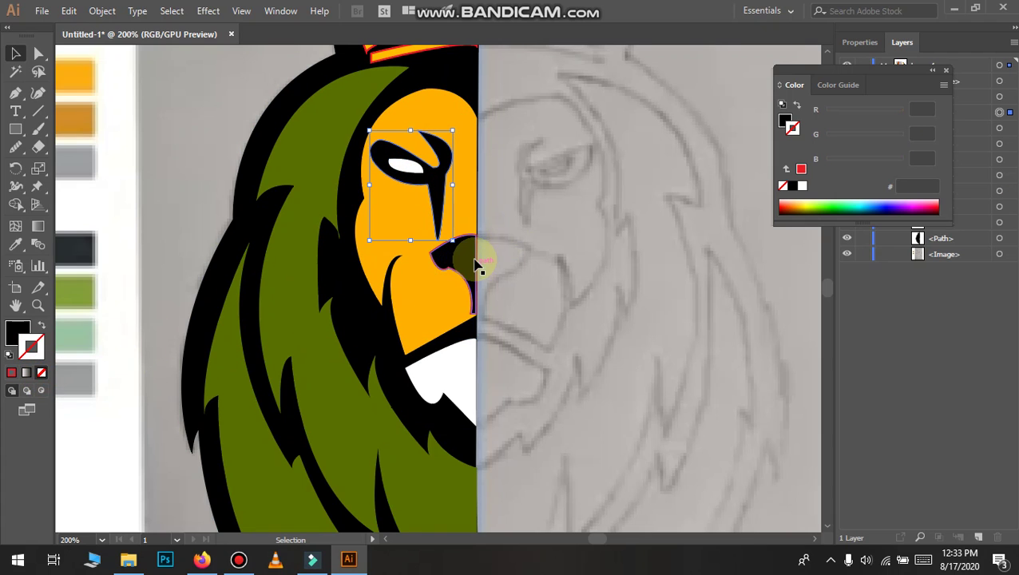
# Set the stroke to None on the crown stripes and the top crown shape
pyautogui.click(477, 258)
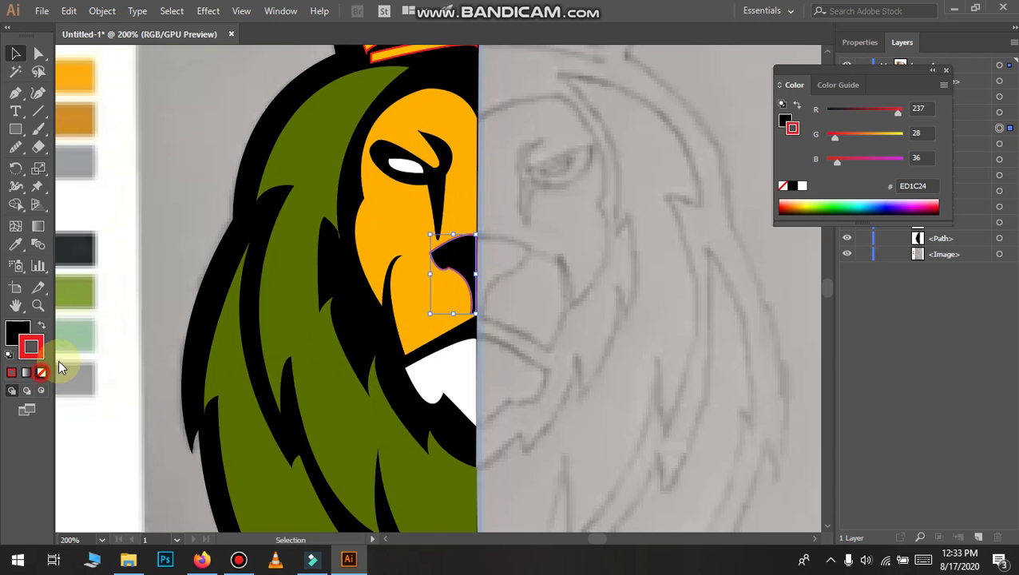
pyautogui.scroll(2, 466, 170)
pyautogui.scroll(3, 466, 170)
pyautogui.click(437, 165)
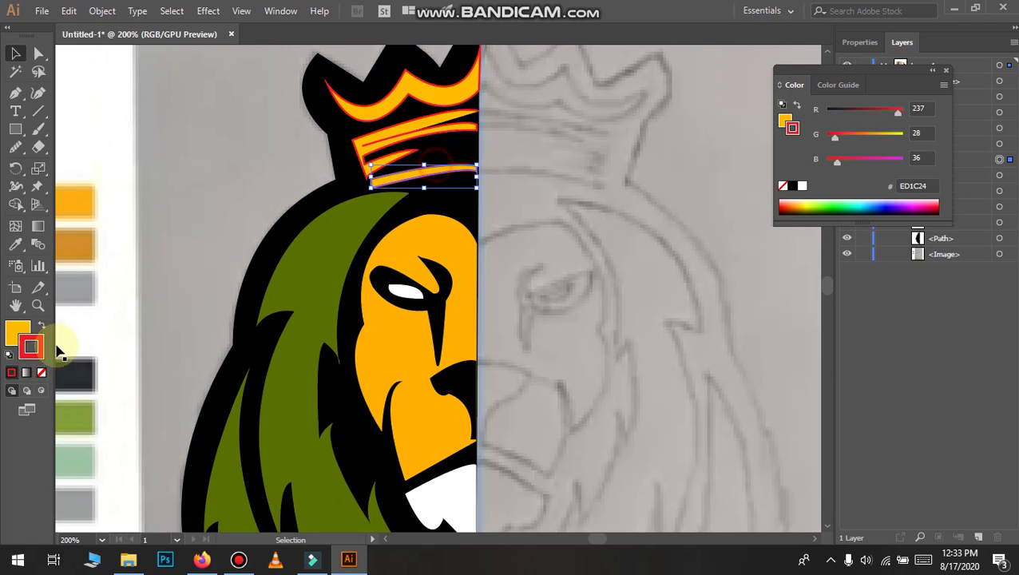
pyautogui.click(413, 134)
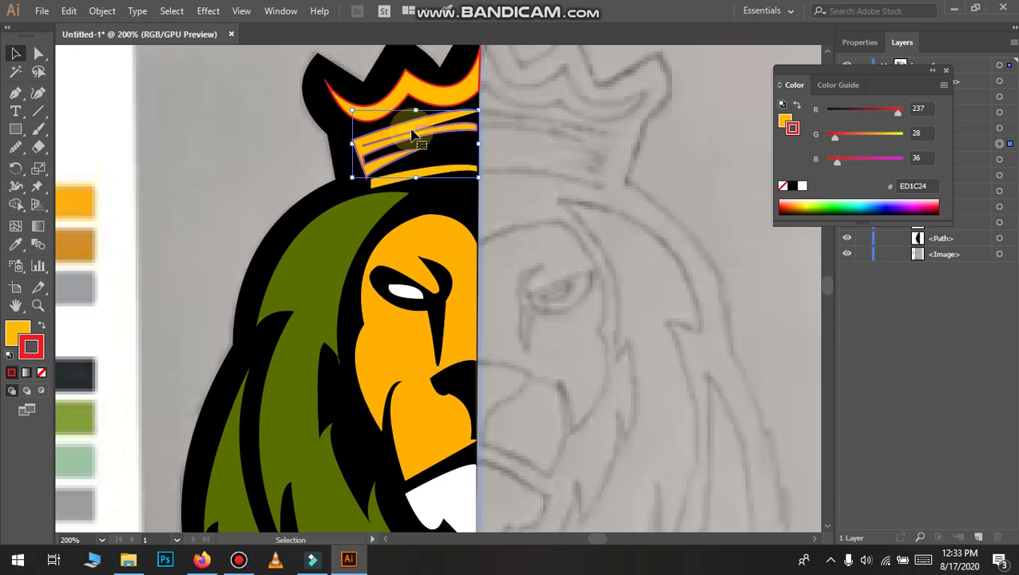
pyautogui.click(40, 373)
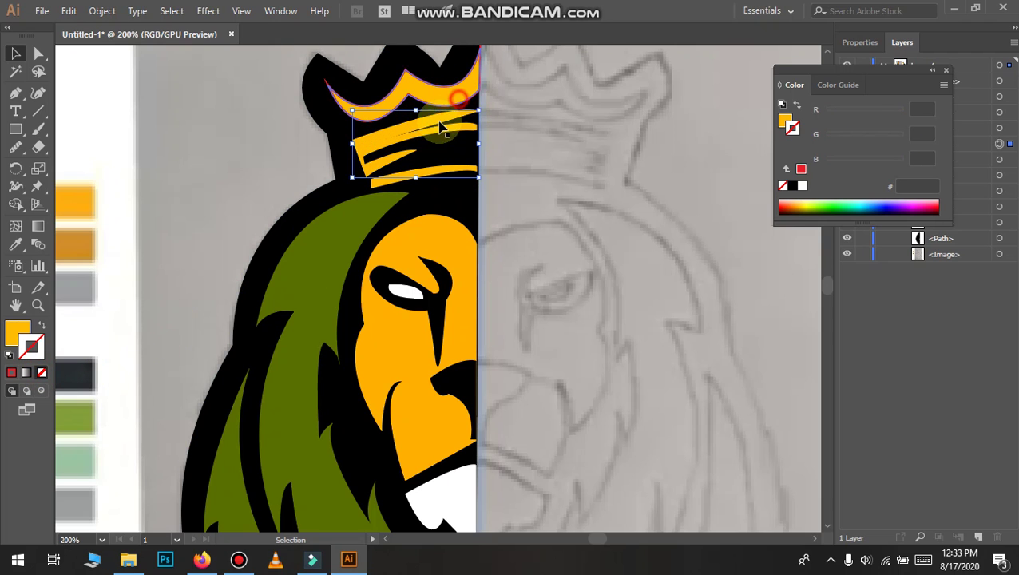
pyautogui.click(457, 97)
pyautogui.click(43, 375)
# Scroll back to view the finished half-lion on the white artboard beside the sketch
pyautogui.scroll(-1, 168, 295)
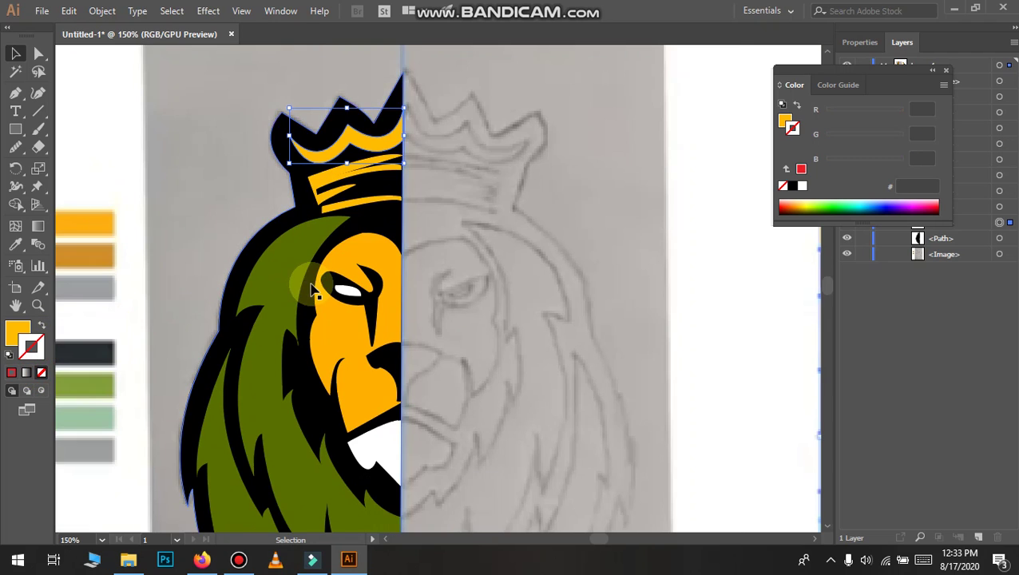
pyautogui.scroll(-3, 337, 284)
pyautogui.scroll(-2, 375, 276)
pyautogui.scroll(-1, 451, 289)
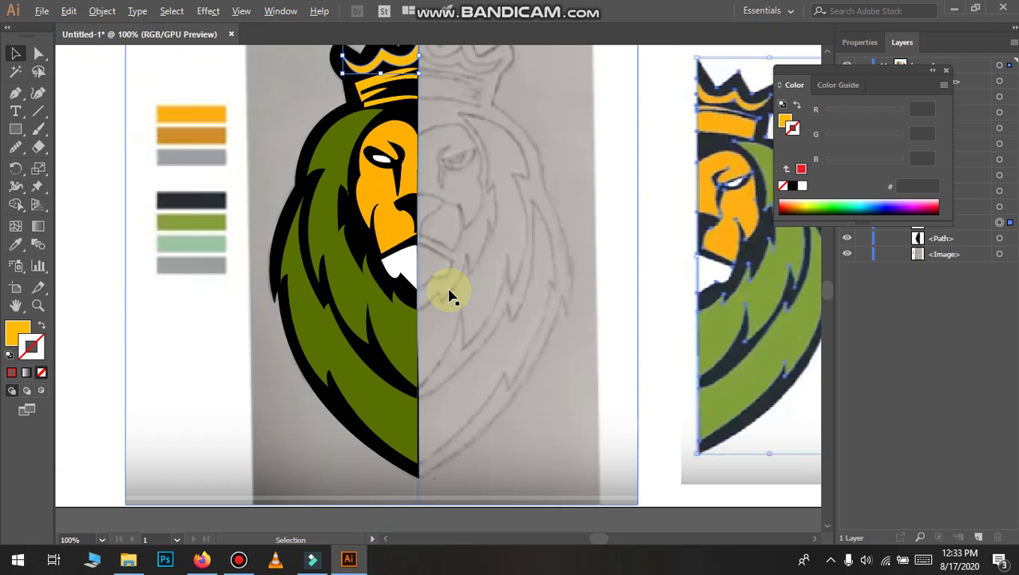
pyautogui.scroll(-1, 397, 174)
pyautogui.scroll(1, 397, 174)
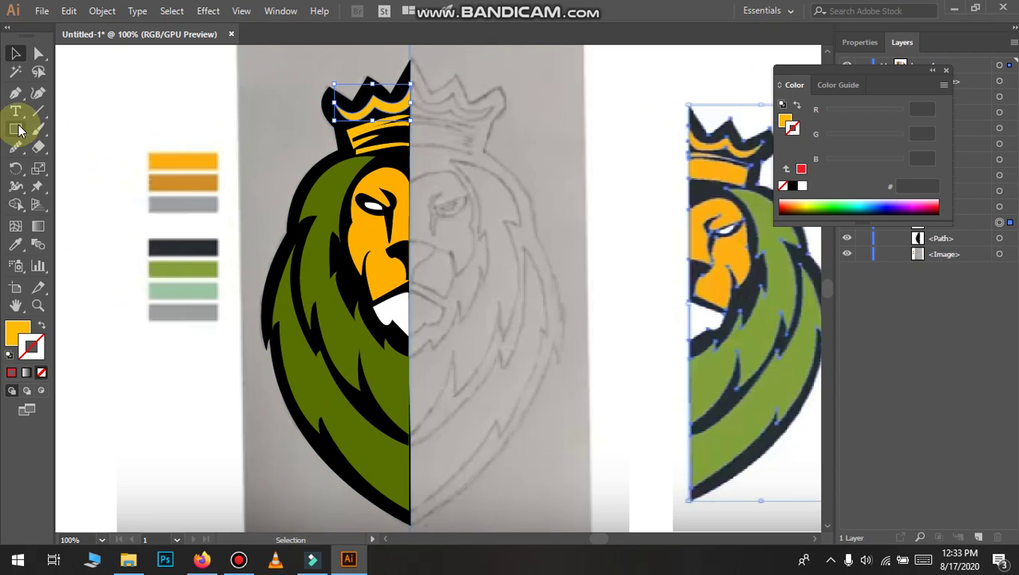
pyautogui.click(175, 67)
pyautogui.click(238, 559)
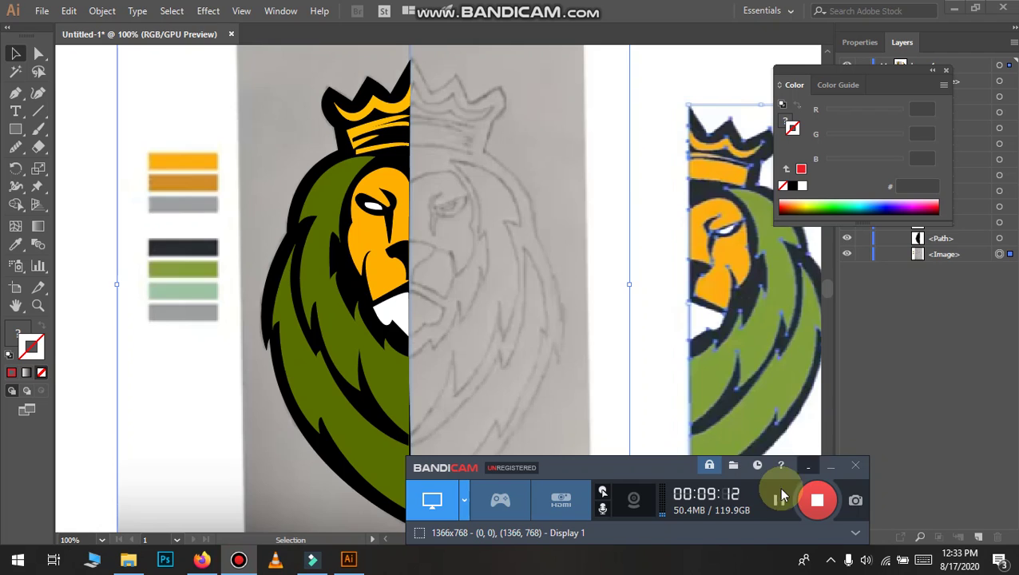
pyautogui.click(775, 499)
# Marquee-select the half-lion and reflect it across the vertical axis
pyautogui.click(613, 339)
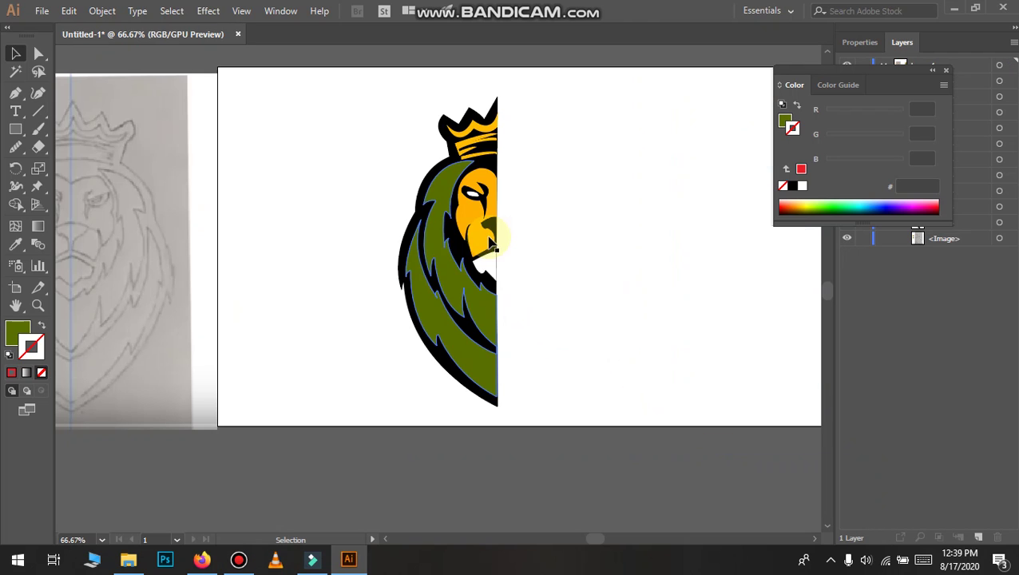
pyautogui.moveTo(591, 398); pyautogui.dragTo(489, 345)
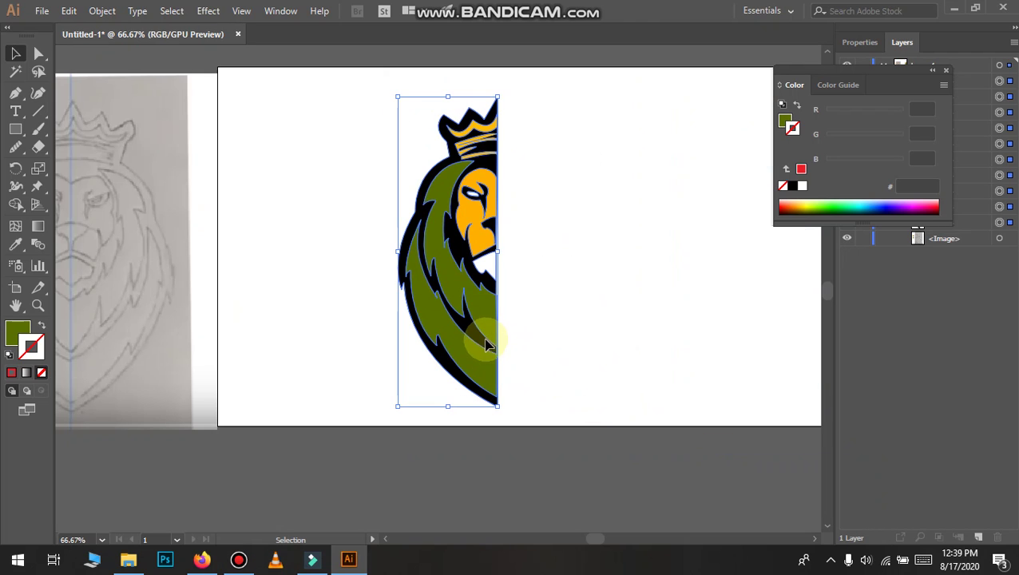
pyautogui.rightClick(490, 317)
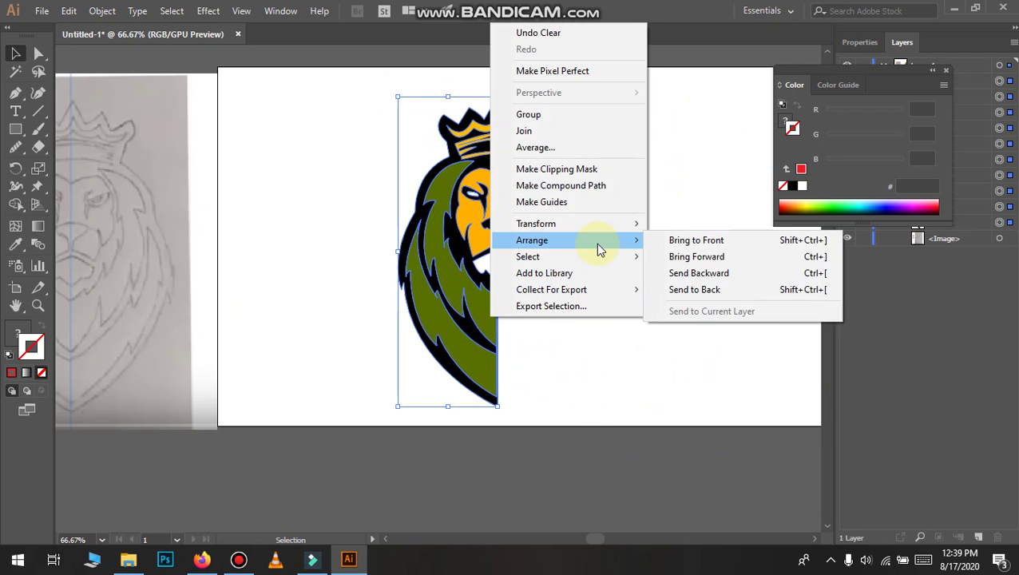
pyautogui.click(607, 230)
pyautogui.click(693, 280)
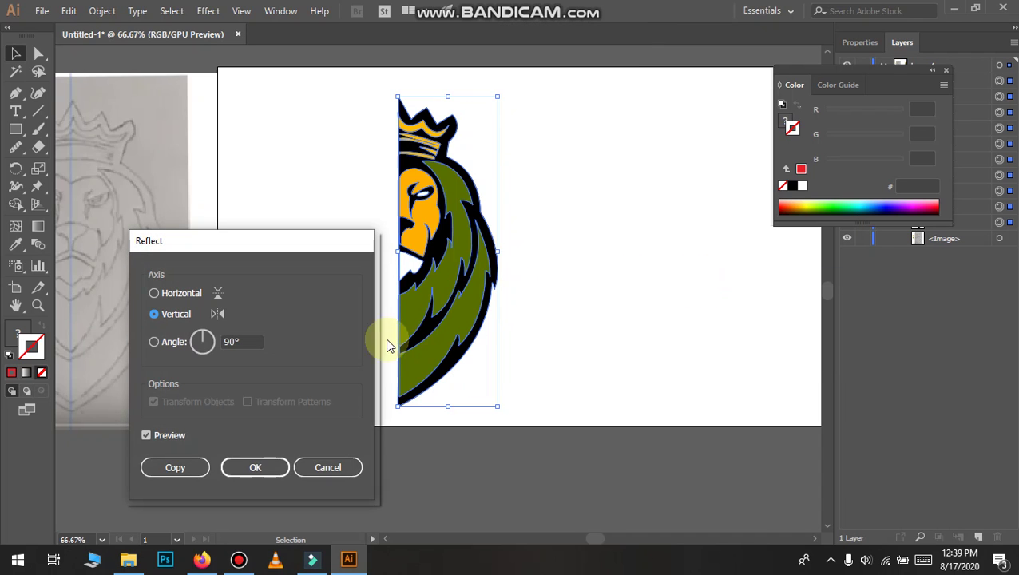
pyautogui.click(236, 469)
# Undo the trial move and reflection, restoring the original half-lion
pyautogui.moveTo(461, 280); pyautogui.dragTo(540, 281)
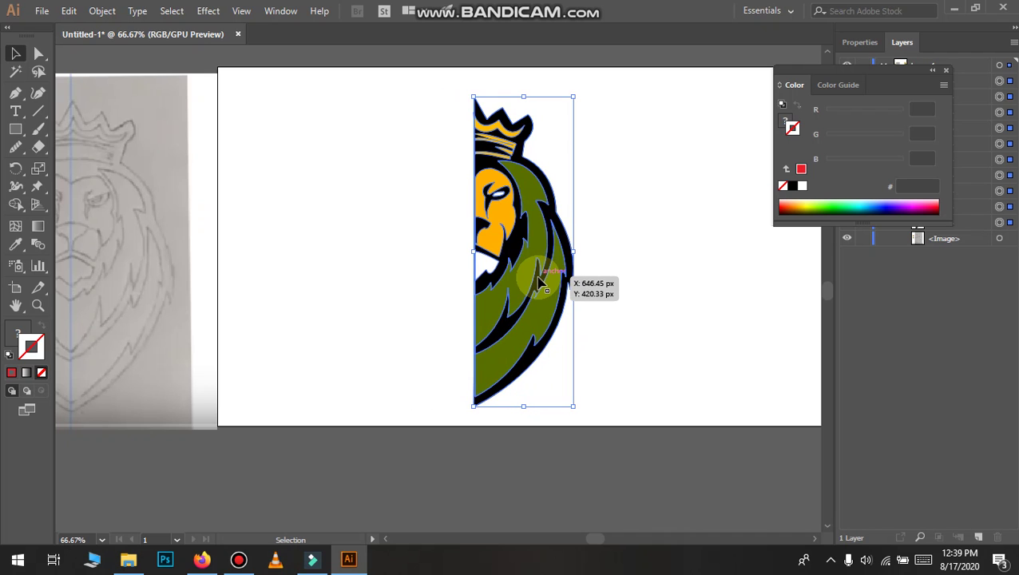
pyautogui.hotkey('ctrl', 'z')
pyautogui.click(556, 271)
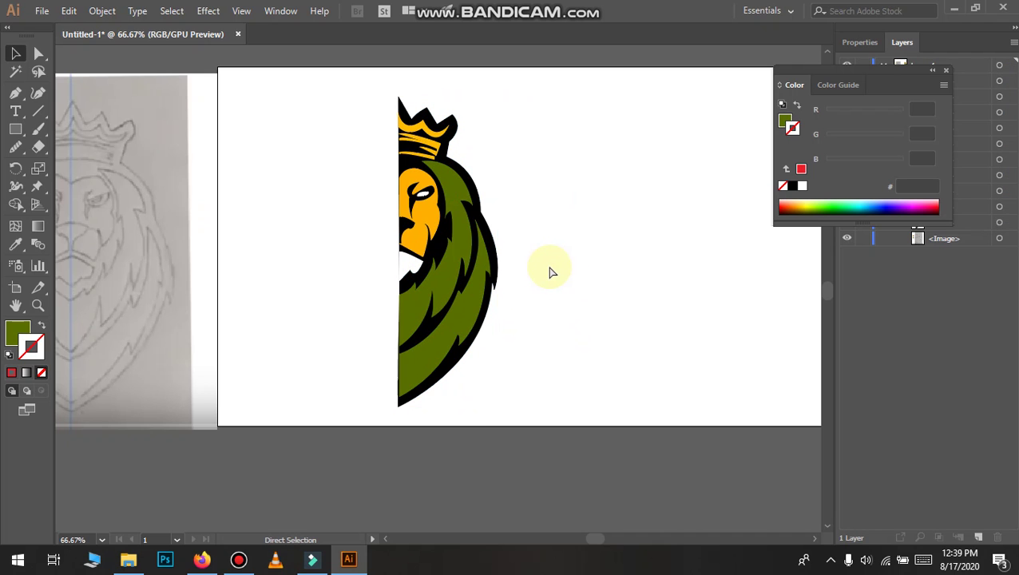
pyautogui.hotkey('ctrl', 'z')
pyautogui.press('v')
# Reflect the half-lion across the vertical axis as a copy via Transform > Reflect
pyautogui.rightClick(468, 270)
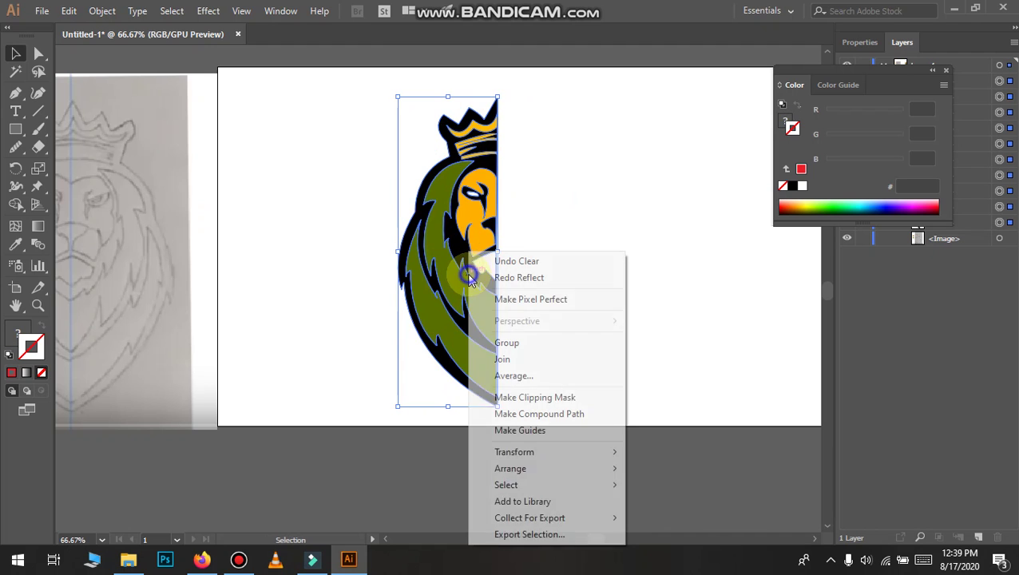
pyautogui.click(594, 452)
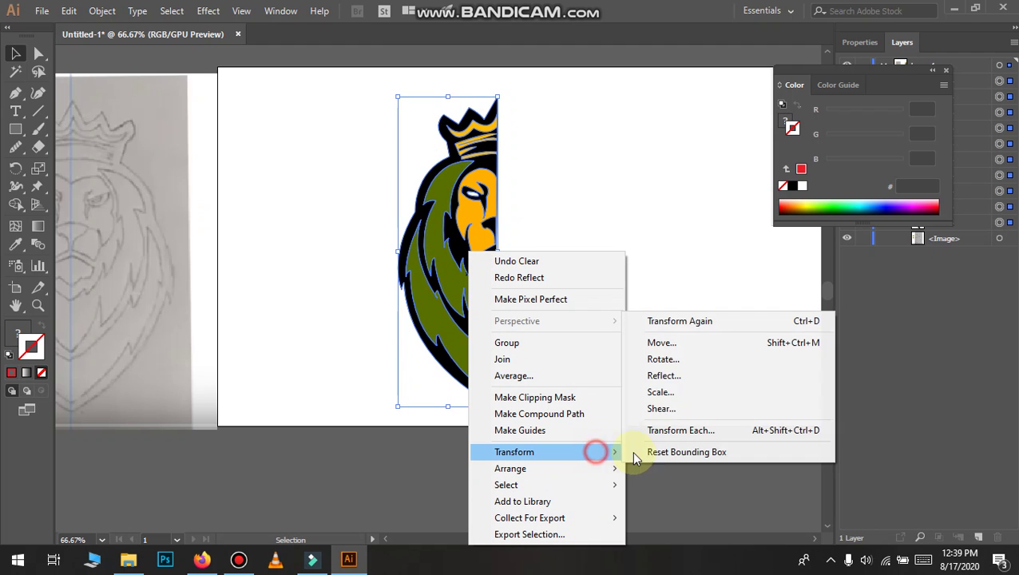
pyautogui.click(681, 375)
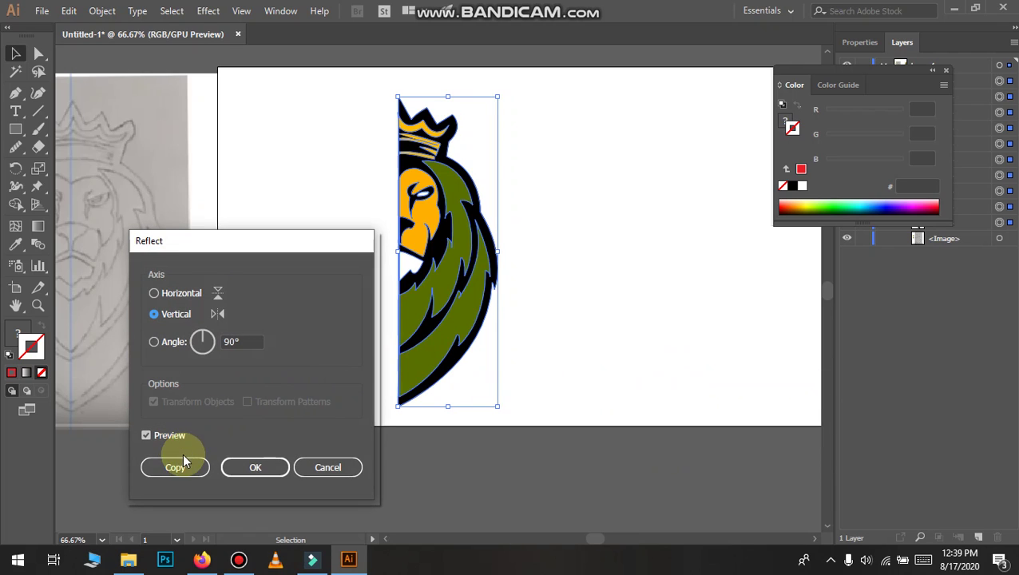
pyautogui.click(179, 467)
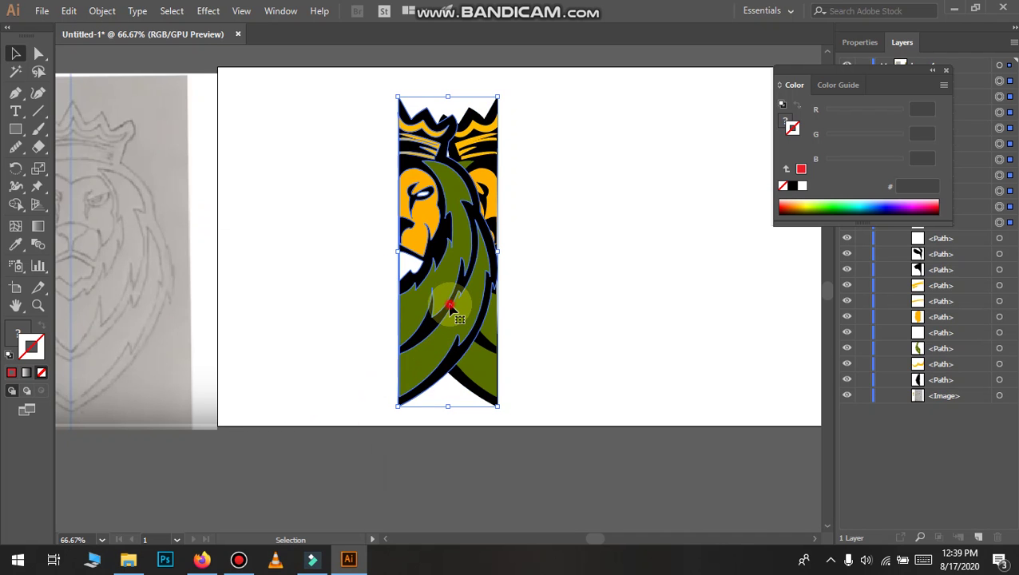
# Drag the mirrored copy to the right side and align it with the crown centre
pyautogui.moveTo(458, 313)
pyautogui.mouseDown()
pyautogui.moveTo(511, 307)
pyautogui.moveTo(548, 289)
pyautogui.mouseUp()
pyautogui.scroll(5, 519, 186)
pyautogui.scroll(3, 587, 323)
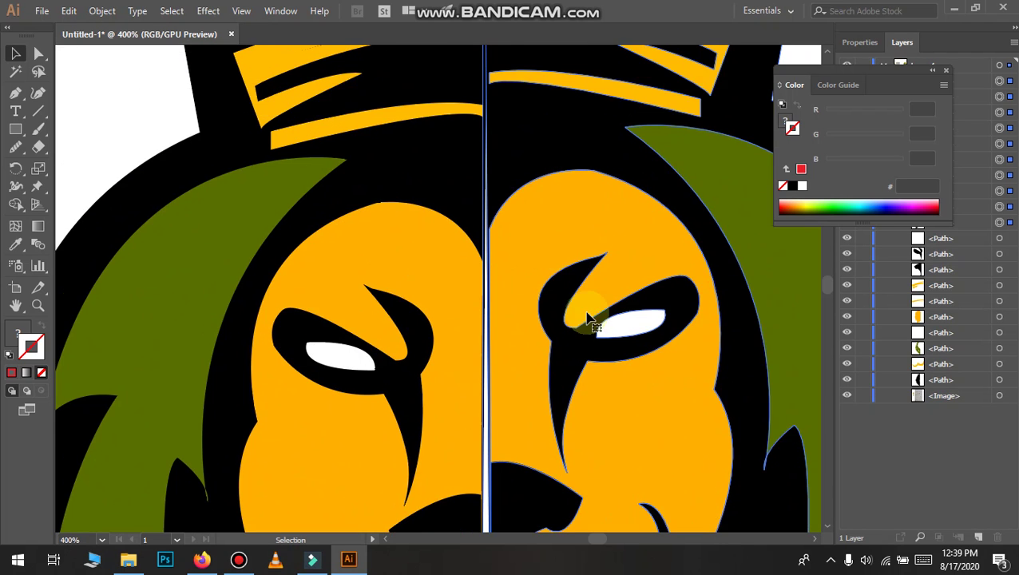
pyautogui.scroll(3, 593, 317)
pyautogui.scroll(3, 593, 318)
pyautogui.scroll(3, 575, 261)
pyautogui.scroll(3, 571, 295)
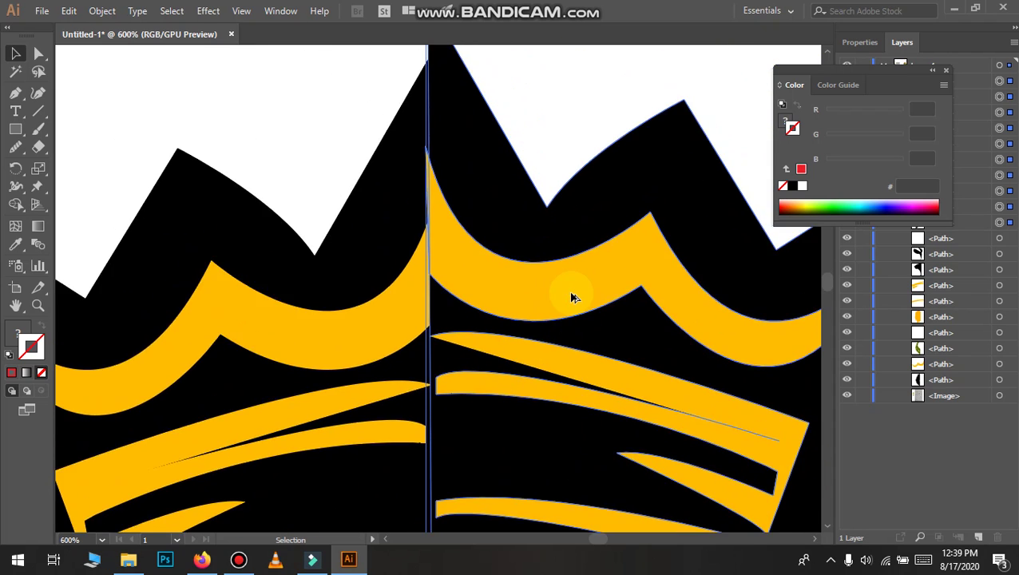
pyautogui.scroll(-1, 577, 259)
pyautogui.scroll(2, 579, 260)
pyautogui.scroll(1, 564, 296)
pyautogui.moveTo(483, 345)
pyautogui.mouseDown()
pyautogui.moveTo(497, 420)
pyautogui.moveTo(482, 368)
pyautogui.mouseUp()
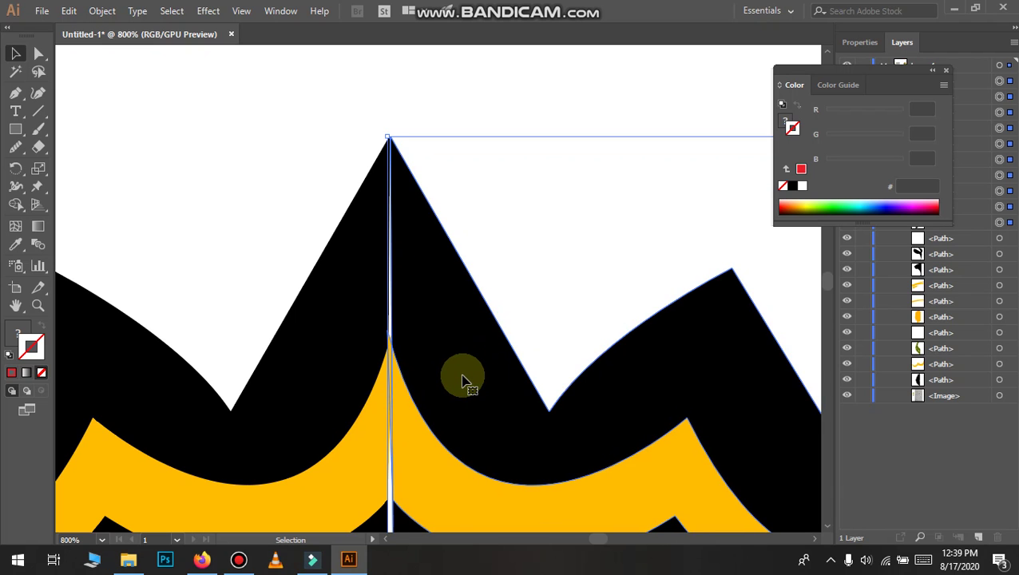
# Nudge the right half left with the arrow keys until it meets the centre line
pyautogui.scroll(-3, 467, 381)
pyautogui.scroll(-3, 469, 381)
pyautogui.scroll(-2, 471, 381)
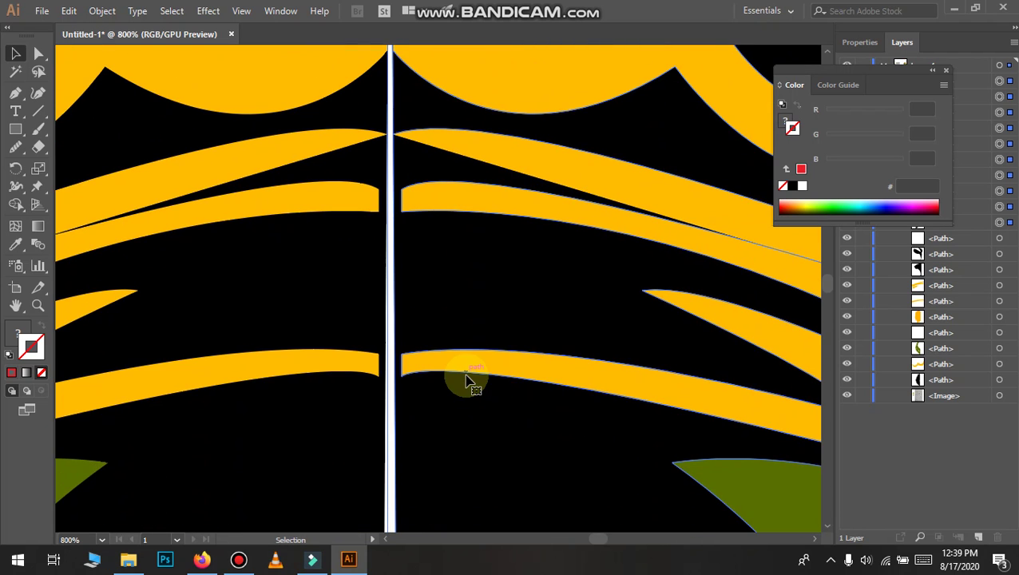
pyautogui.press('Left')
pyautogui.press('Left')
pyautogui.scroll(-3, 466, 376)
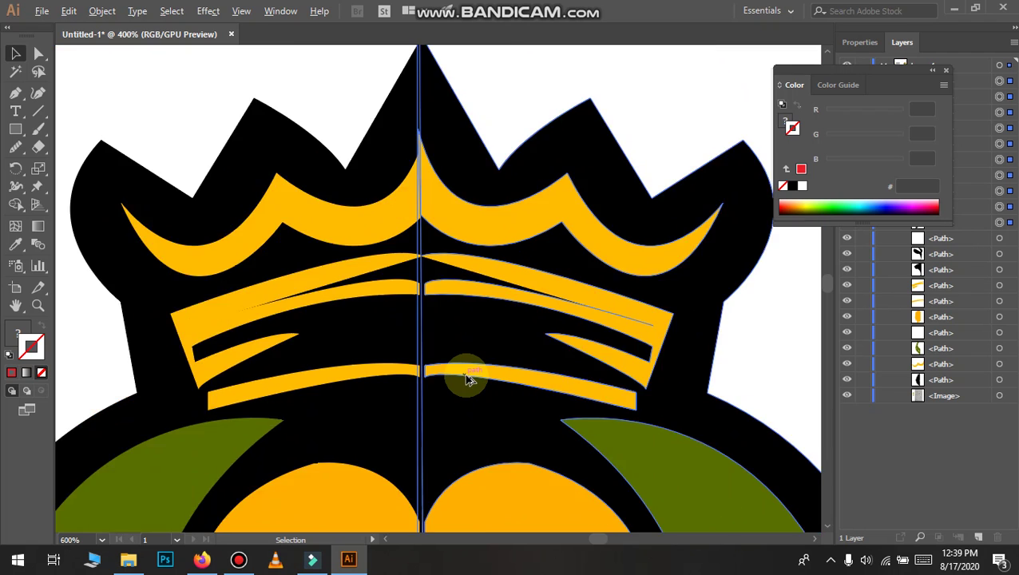
pyautogui.scroll(-2, 465, 376)
pyautogui.scroll(-3, 468, 377)
pyautogui.scroll(-2, 487, 387)
pyautogui.scroll(-1, 491, 397)
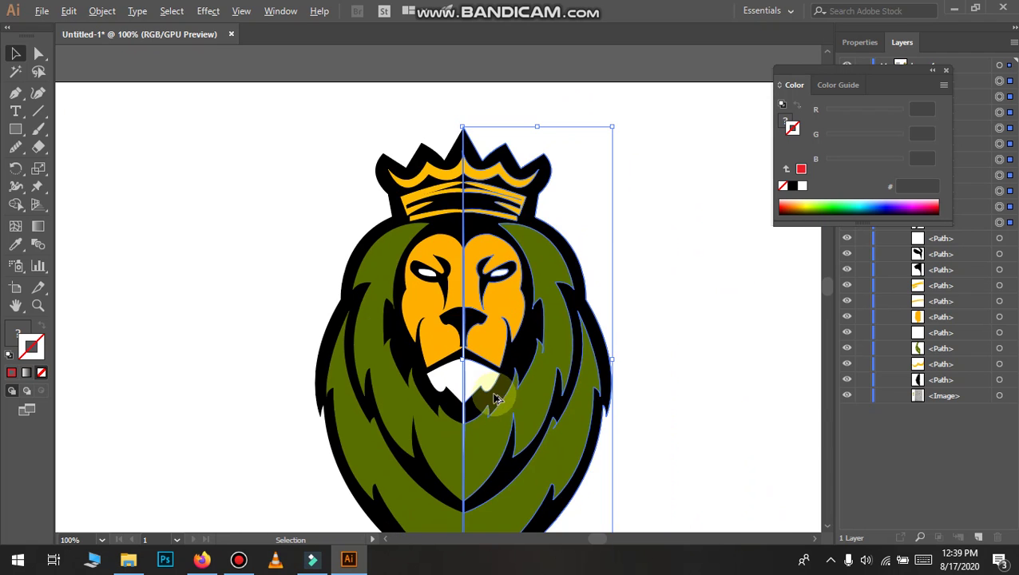
pyautogui.scroll(3, 475, 407)
pyautogui.scroll(-3, 436, 373)
pyautogui.scroll(-2, 447, 375)
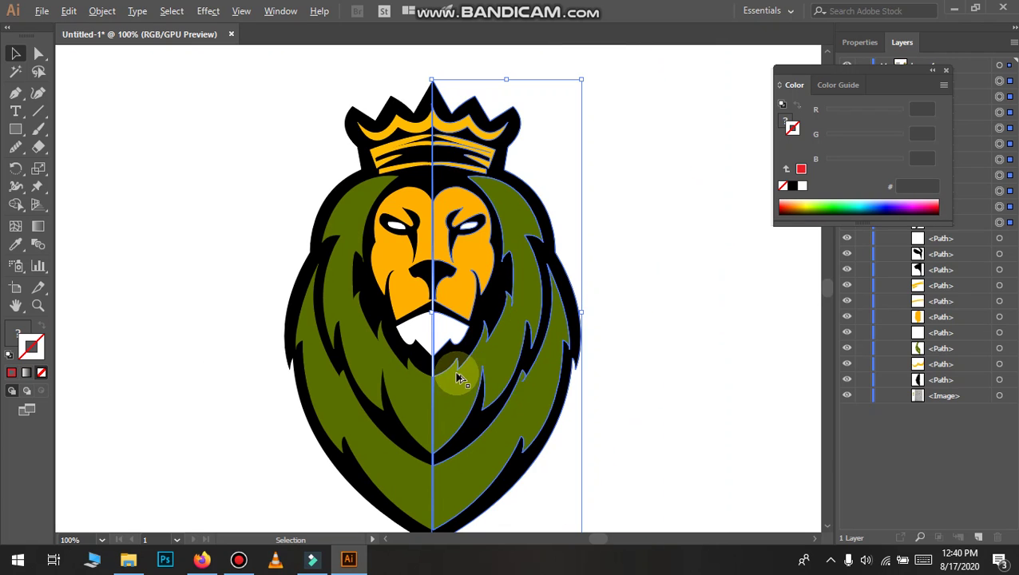
pyautogui.press('Left')
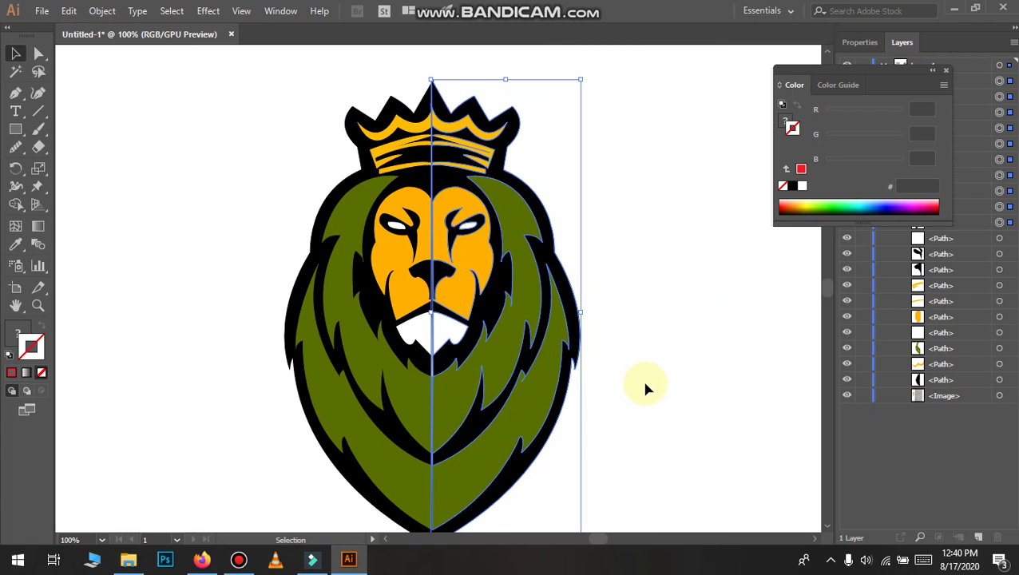